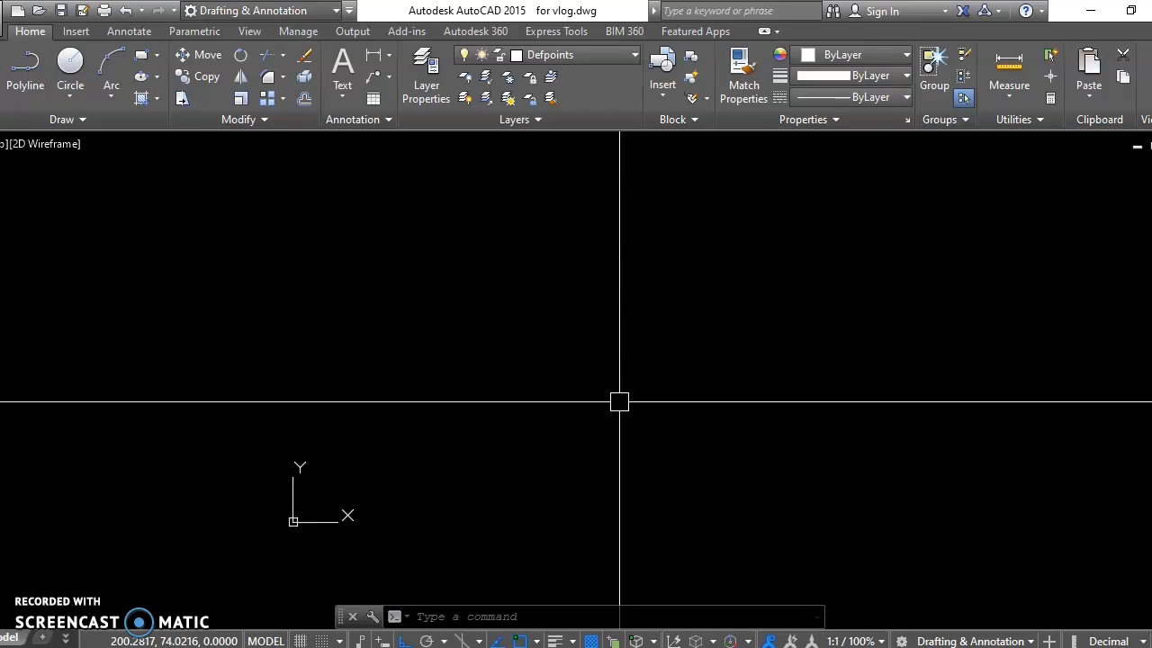
Step: Draw a horizontal line 5000 units long and zoom to the drawing extents
{"action": "middle_click_drag", "start_coordinate": [609, 400], "coordinate": [606, 403]}
{"action": "middle_click_drag", "start_coordinate": [485, 392], "coordinate": [486, 407]}
{"action": "middle_click_drag", "start_coordinate": [405, 360], "coordinate": [405, 367]}
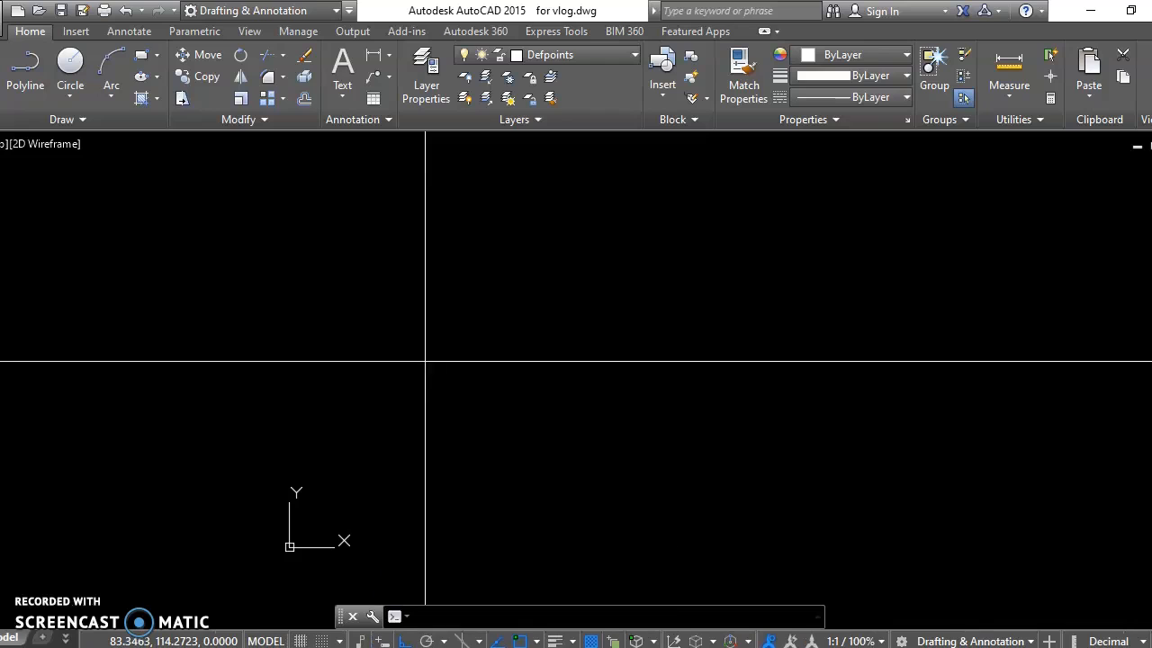
{"action": "type", "text": "l"}
{"action": "key", "text": "Return"}
{"action": "left_click", "coordinate": [336, 330]}
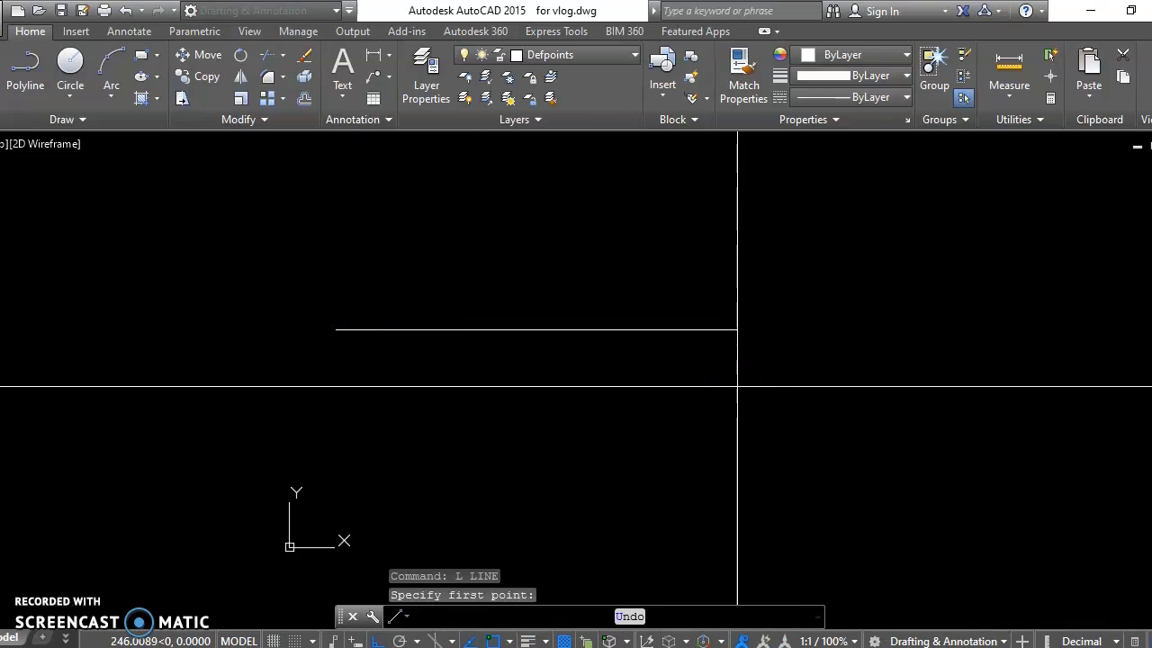
{"action": "type", "text": "5000"}
{"action": "key", "text": "Return"}
{"action": "type", "text": "z"}
{"action": "key", "text": "Return"}
{"action": "type", "text": "e"}
{"action": "key", "text": "Return"}
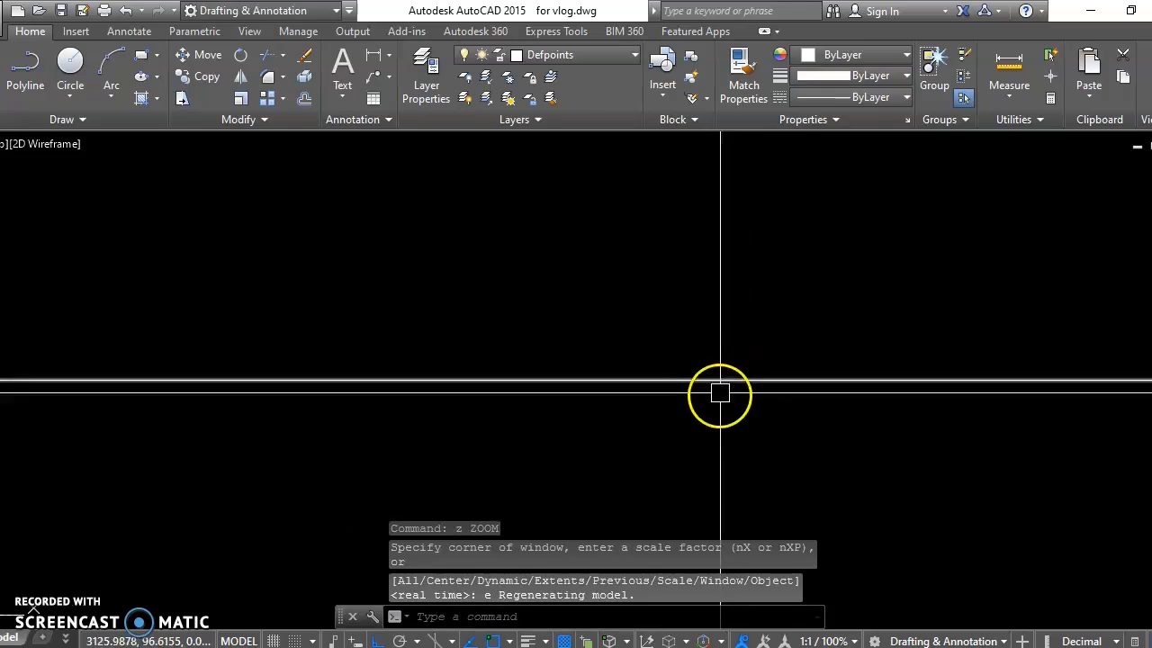
{"action": "key", "text": "Escape"}
Step: Offset the horizontal line 150 units downward to form a double-line wall
{"action": "scroll", "coordinate": [674, 463], "scroll_direction": "down", "scroll_amount": 5}
{"action": "middle_click_drag", "start_coordinate": [680, 461], "coordinate": [653, 474]}
{"action": "type", "text": "o"}
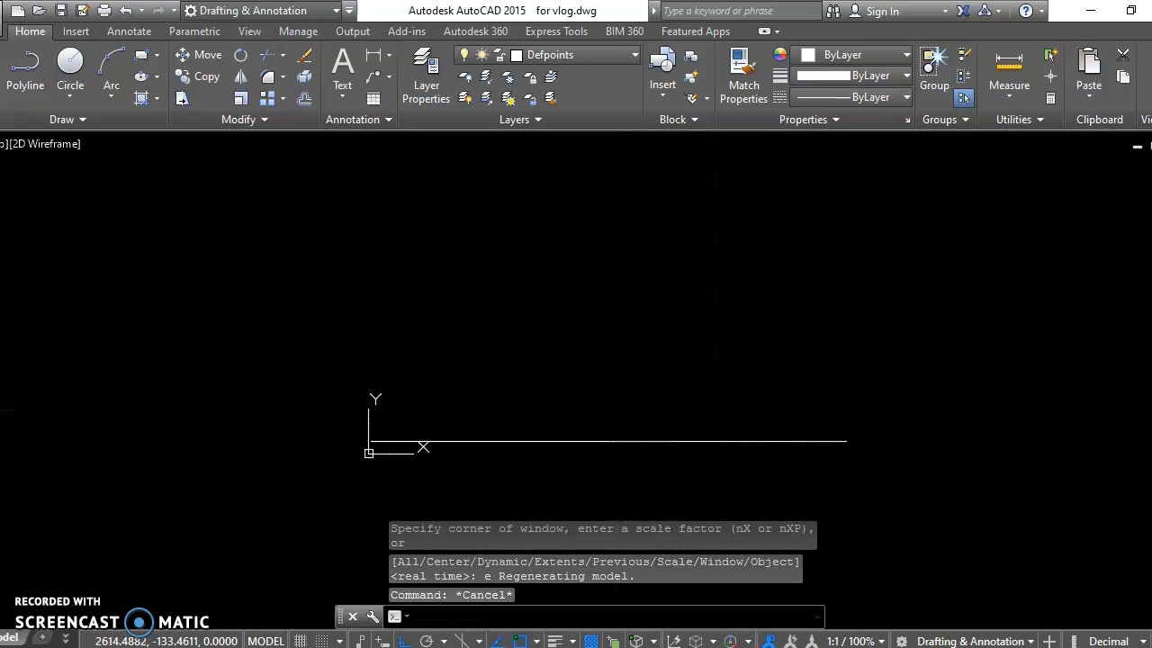
{"action": "key", "text": "Return"}
{"action": "type", "text": "150"}
{"action": "key", "text": "Return"}
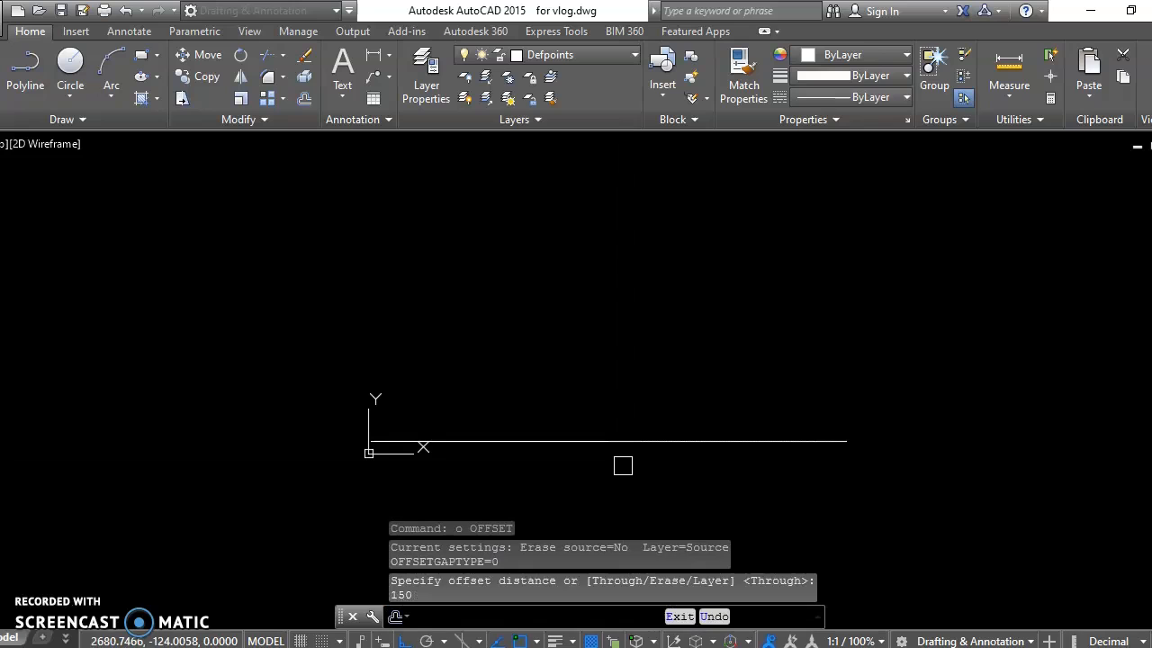
{"action": "left_click", "coordinate": [594, 444]}
{"action": "scroll", "coordinate": [592, 440], "scroll_direction": "up", "scroll_amount": 2}
{"action": "left_click", "coordinate": [432, 501]}
{"action": "middle_click_drag", "start_coordinate": [432, 501], "coordinate": [475, 381]}
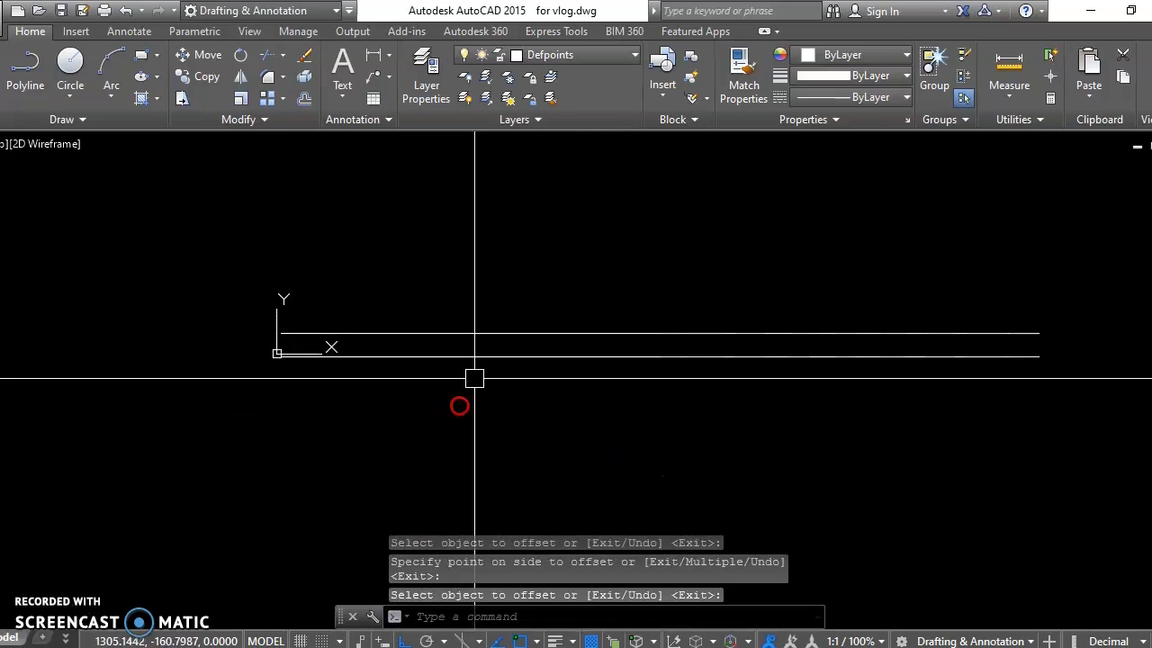
{"action": "key", "text": "Escape"}
{"action": "key", "text": "Escape"}
Step: Draw a freehand-length vertical line downward from the left end of the upper horizontal line
{"action": "type", "text": "l"}
{"action": "key", "text": "Return"}
{"action": "left_click", "coordinate": [281, 334]}
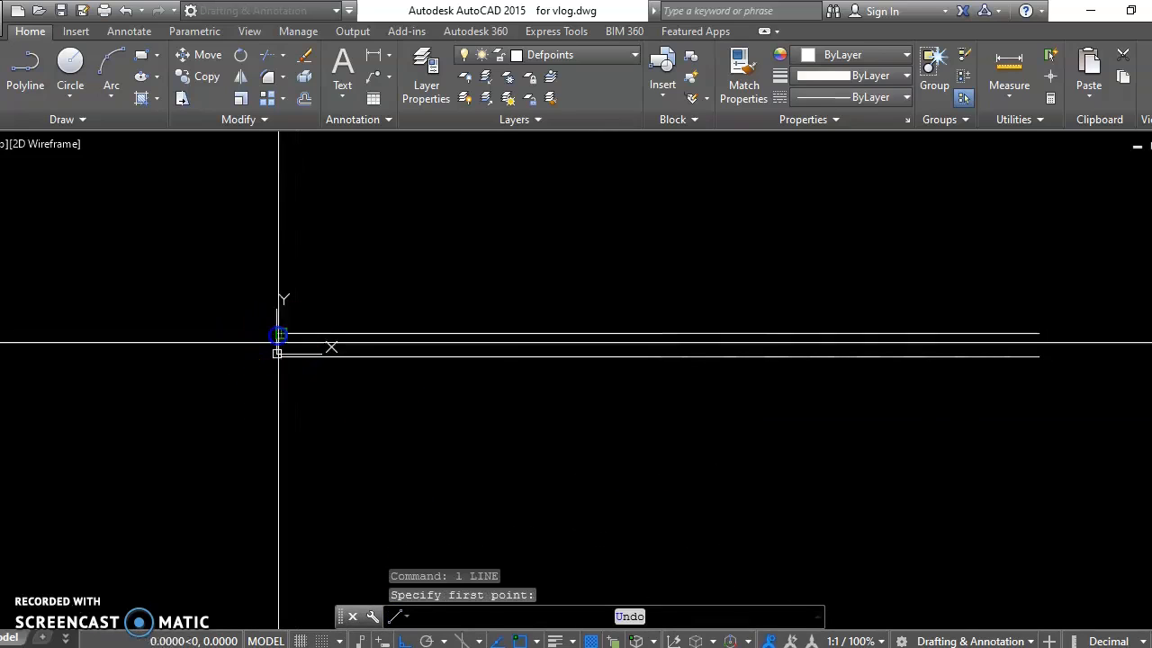
{"action": "middle_click_drag", "start_coordinate": [273, 504], "coordinate": [312, 345]}
{"action": "left_click", "coordinate": [296, 527]}
{"action": "key", "text": "Escape"}
{"action": "key", "text": "Escape"}
{"action": "type", "text": "o"}
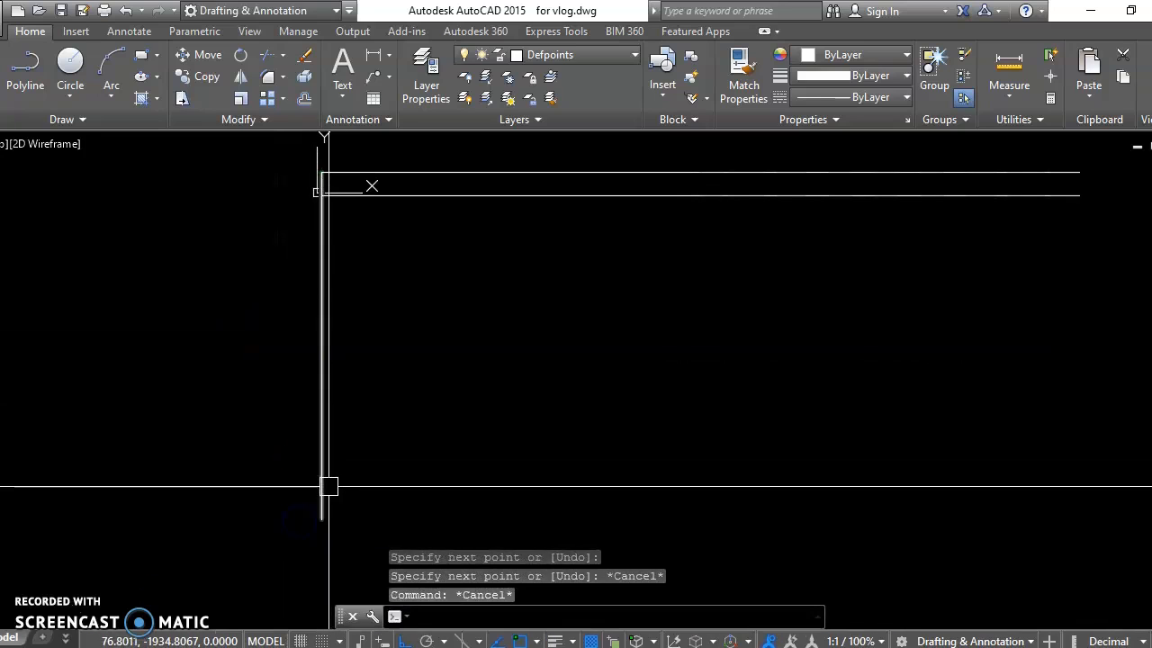
{"action": "key", "text": "Return"}
{"action": "type", "text": "150"}
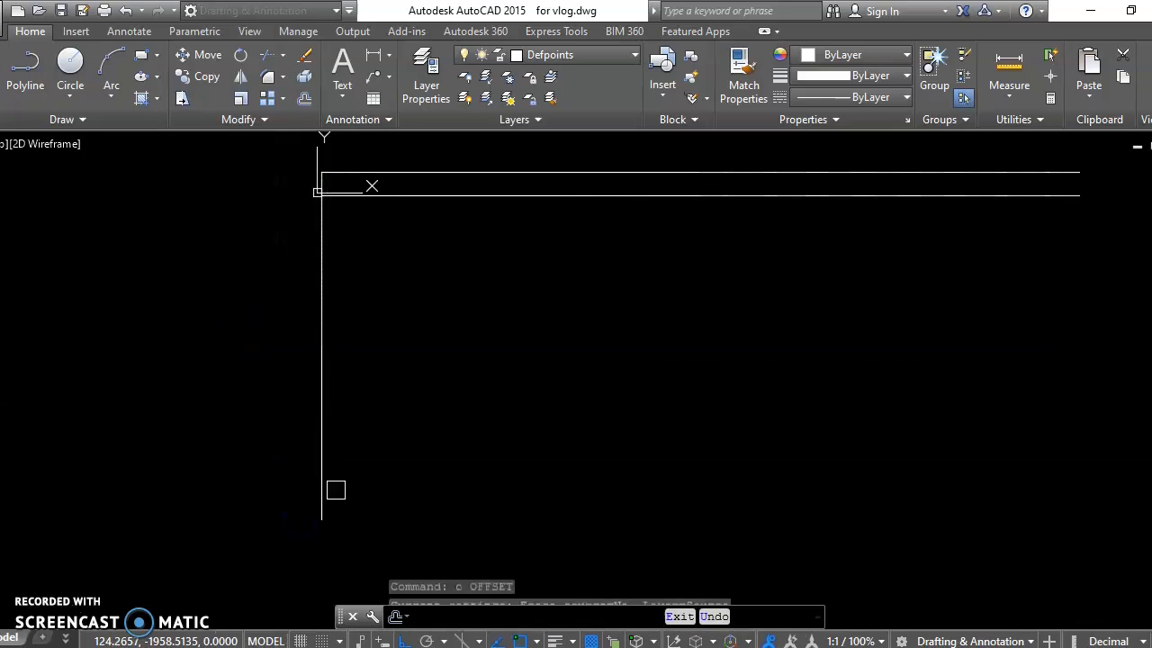
{"action": "key", "text": "Return"}
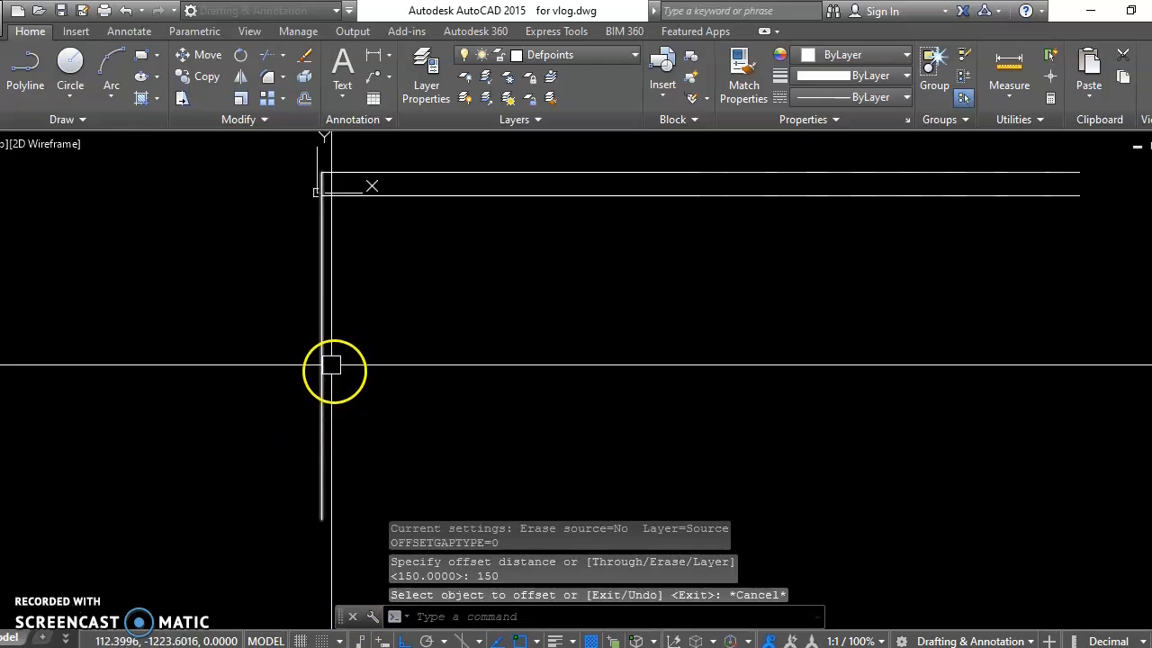
{"action": "key", "text": "Escape"}
{"action": "key", "text": "Escape"}
Step: Erase the vertical line at the left end of the horizontal wall
{"action": "middle_click_drag", "start_coordinate": [342, 315], "coordinate": [399, 267]}
{"action": "left_click", "coordinate": [370, 293]}
{"action": "left_click", "coordinate": [336, 326]}
{"action": "type", "text": "e"}
{"action": "key", "text": "Return"}
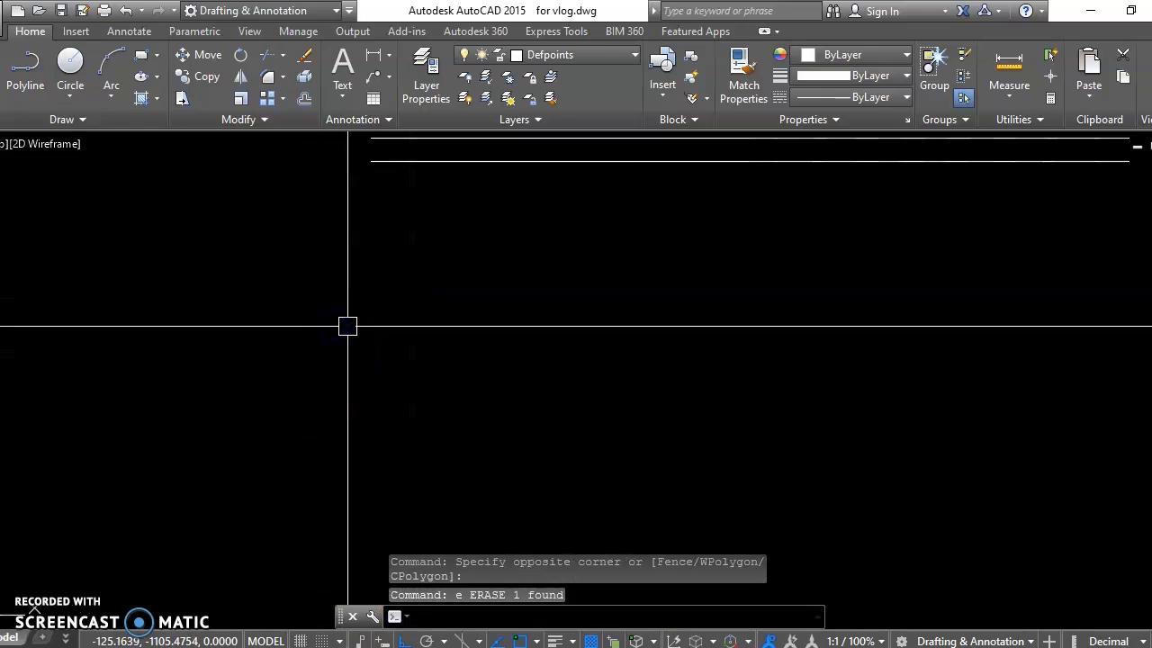
Step: Draw a vertical line 5000 units downward from the left end of the upper horizontal line
{"action": "type", "text": "l"}
{"action": "key", "text": "Return"}
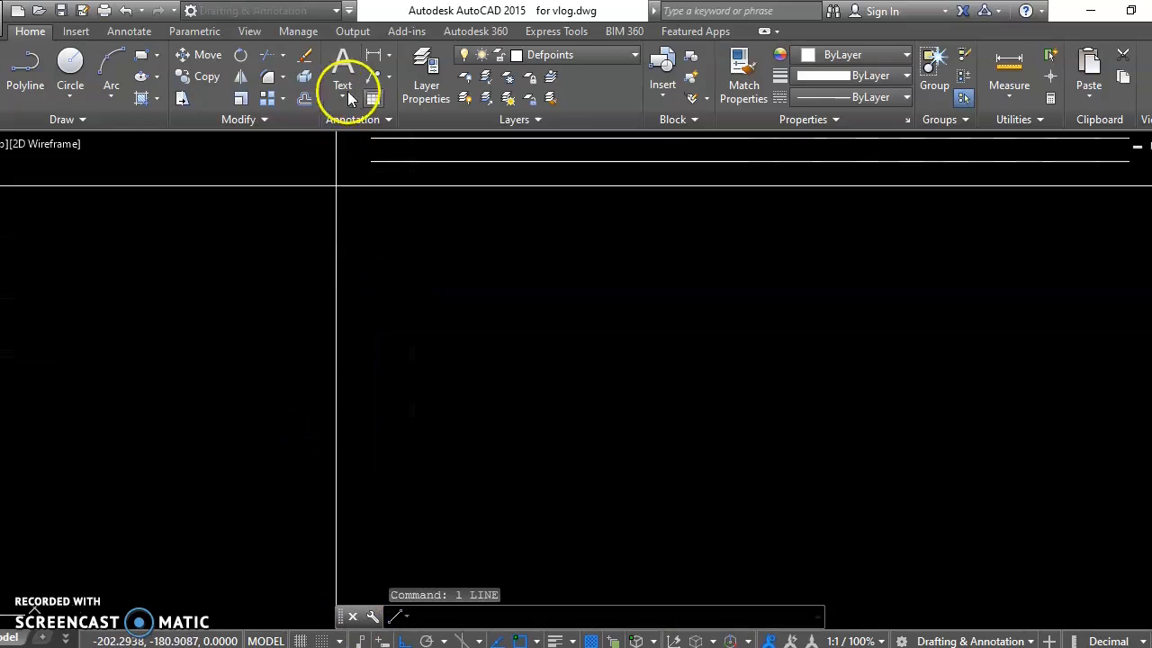
{"action": "left_click", "coordinate": [376, 153]}
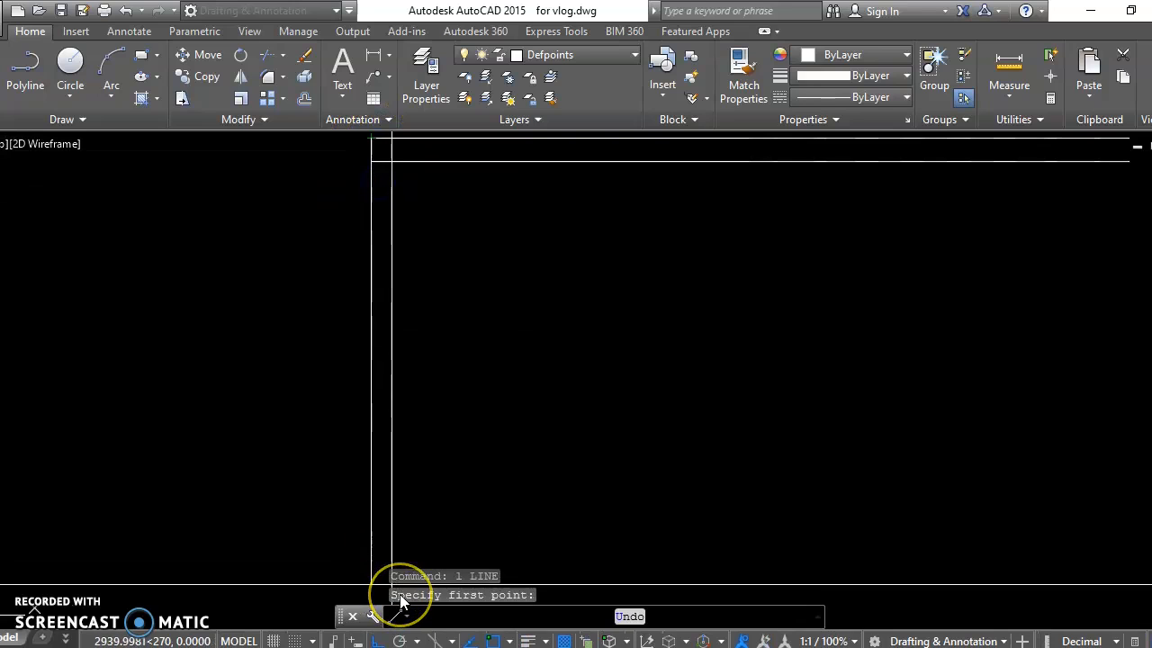
{"action": "type", "text": "5000"}
{"action": "key", "text": "Return"}
{"action": "key", "text": "Escape"}
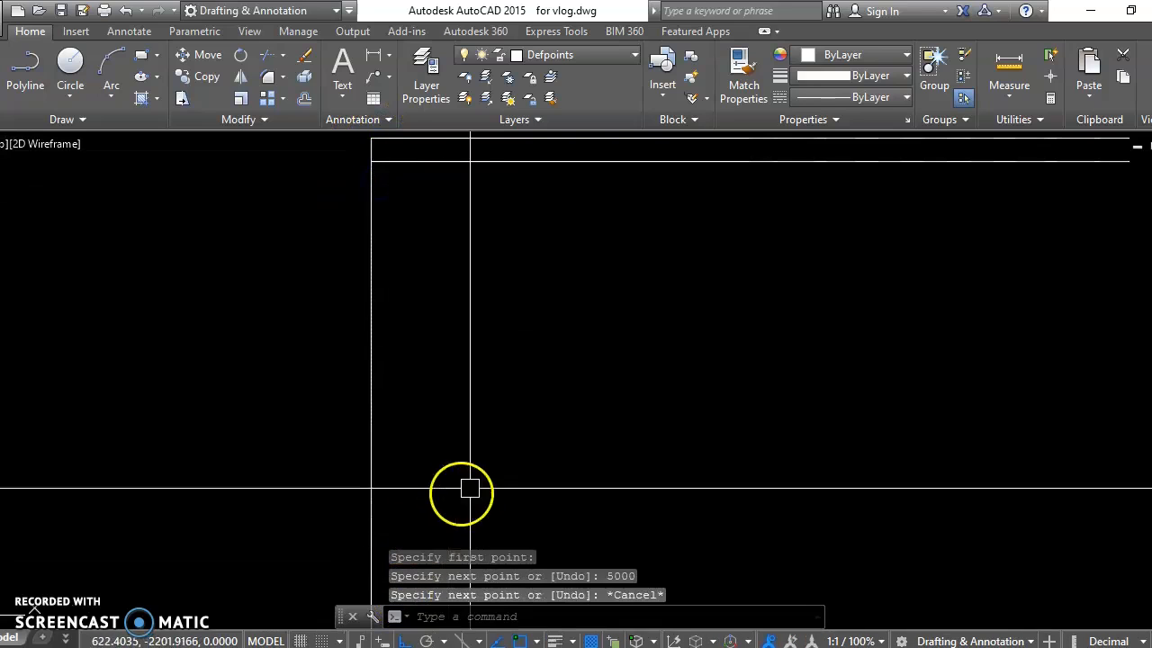
{"action": "key", "text": "Escape"}
Step: Offset the vertical line 150 units to its right to form the second wall
{"action": "type", "text": "o"}
{"action": "key", "text": "Return"}
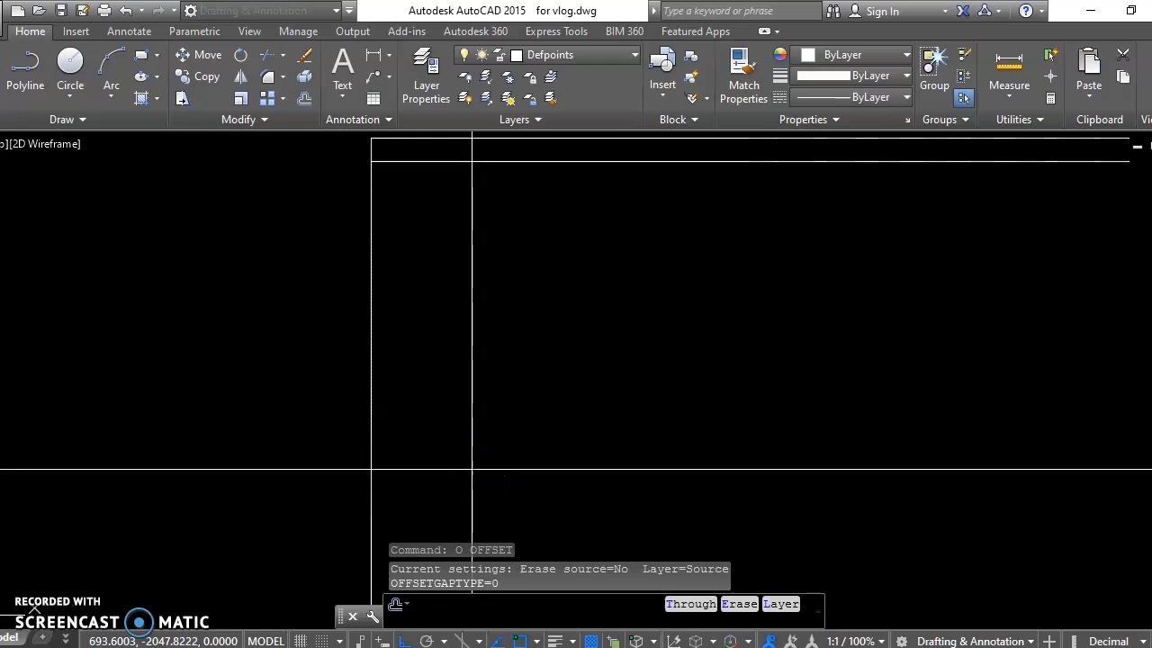
{"action": "type", "text": "150"}
{"action": "key", "text": "Return"}
{"action": "left_click", "coordinate": [377, 380]}
{"action": "left_click", "coordinate": [453, 358]}
{"action": "key", "text": "Return"}
Step: Trim the overlapping ends of the inner horizontal and vertical lines at the wall corner
{"action": "middle_click_drag", "start_coordinate": [429, 288], "coordinate": [404, 381]}
{"action": "scroll", "coordinate": [355, 168], "scroll_direction": "up", "scroll_amount": 6}
{"action": "type", "text": "tr"}
{"action": "key", "text": "Return"}
{"action": "key", "text": "Return"}
{"action": "left_click", "coordinate": [426, 437]}
{"action": "left_click", "coordinate": [401, 494]}
{"action": "key", "text": "Return"}
{"action": "key", "text": "Escape"}
Step: Add a linear dimension above the horizontal wall, spanning the full length of its outer line
{"action": "scroll", "coordinate": [459, 379], "scroll_direction": "down", "scroll_amount": 8}
{"action": "middle_click_drag", "start_coordinate": [479, 411], "coordinate": [464, 421]}
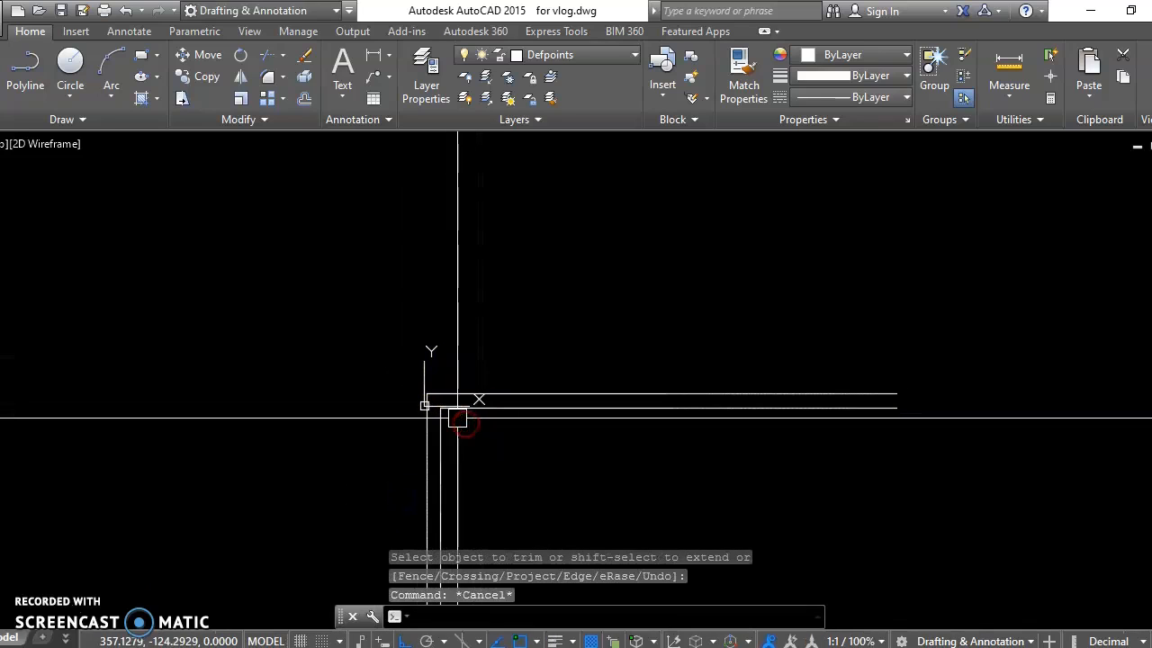
{"action": "type", "text": "dli"}
{"action": "key", "text": "Return"}
{"action": "left_click", "coordinate": [892, 396]}
{"action": "left_click", "coordinate": [885, 314]}
{"action": "key", "text": "Escape"}
{"action": "middle_click_drag", "start_coordinate": [494, 406], "coordinate": [511, 247]}
{"action": "key", "text": "Return"}
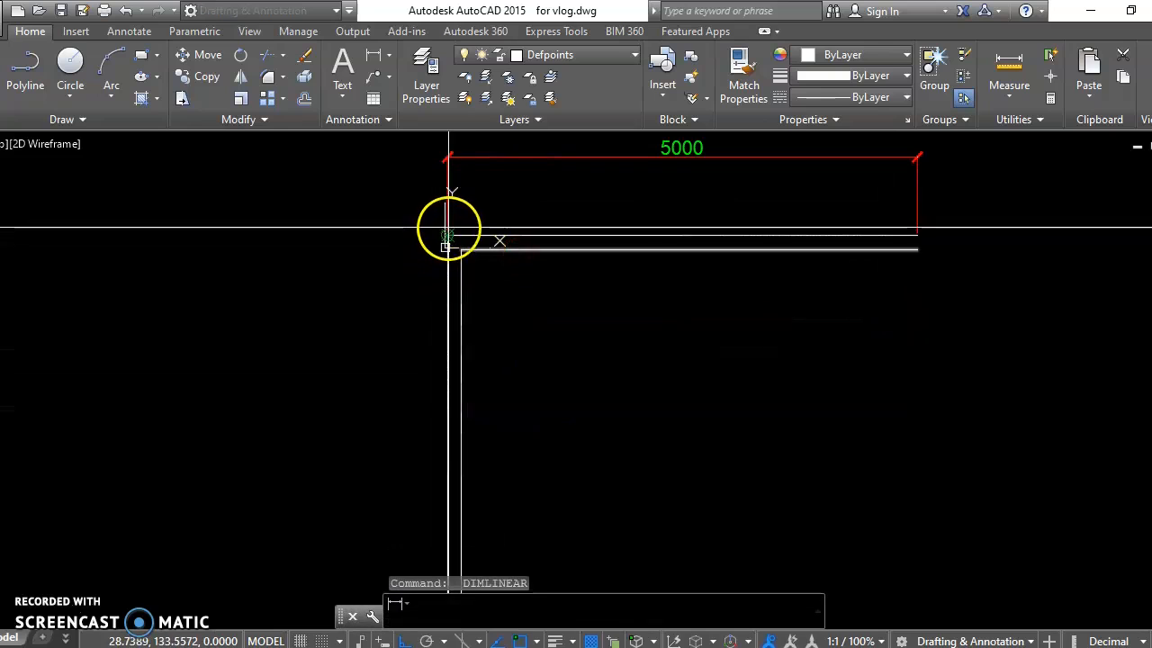
{"action": "left_click", "coordinate": [448, 231]}
{"action": "middle_click_drag", "start_coordinate": [453, 411], "coordinate": [456, 265]}
{"action": "scroll", "coordinate": [469, 237], "scroll_direction": "down", "scroll_amount": 3}
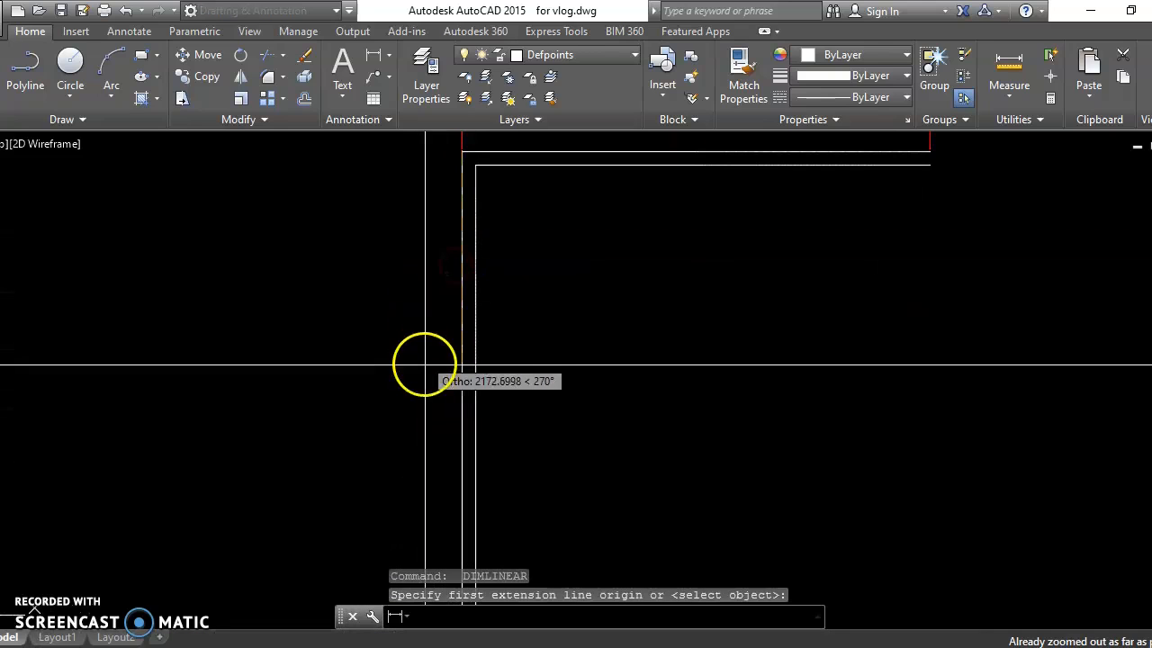
{"action": "mouse_move", "coordinate": [432, 444]}
{"action": "middle_mouse_down"}
{"action": "mouse_move", "coordinate": [430, 228]}
{"action": "mouse_move", "coordinate": [453, 460]}
{"action": "mouse_move", "coordinate": [470, 100]}
{"action": "middle_mouse_up"}
{"action": "key", "text": "Escape"}
{"action": "key", "text": "Escape"}
{"action": "middle_click_drag", "start_coordinate": [532, 267], "coordinate": [444, 372]}
{"action": "left_click", "coordinate": [438, 368]}
{"action": "left_click", "coordinate": [363, 386]}
{"action": "key", "text": "Escape"}
Step: Add a linear dimension to the left of the vertical wall, spanning the full length of its outer line
{"action": "type", "text": "z"}
{"action": "key", "text": "Return"}
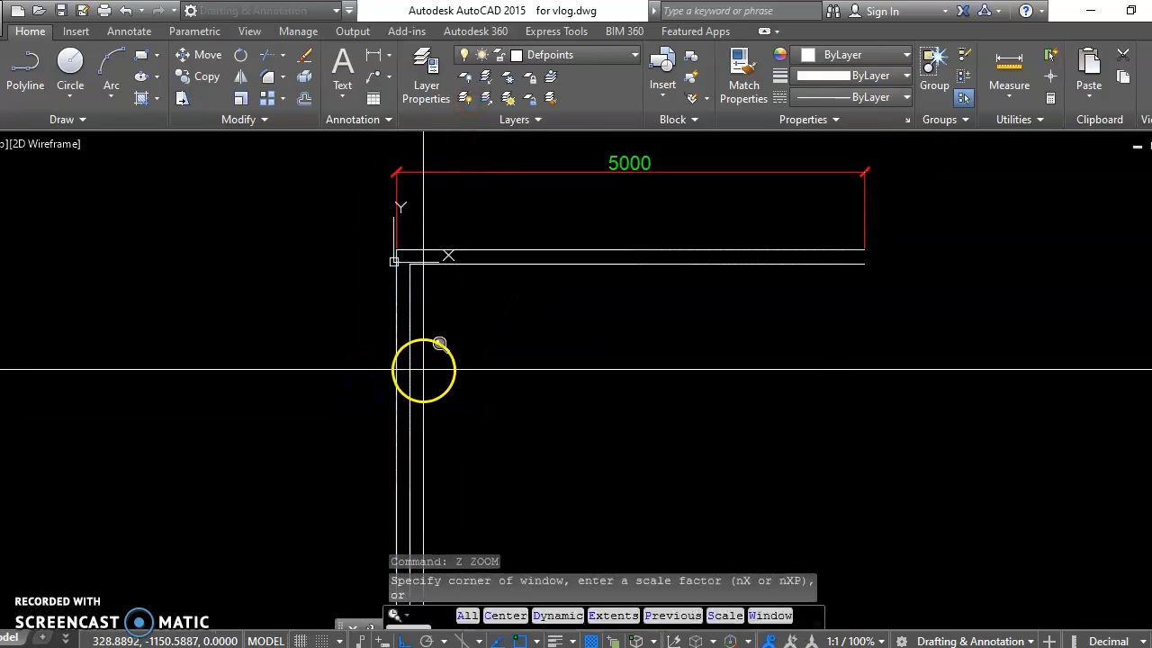
{"action": "type", "text": "e"}
{"action": "key", "text": "Return"}
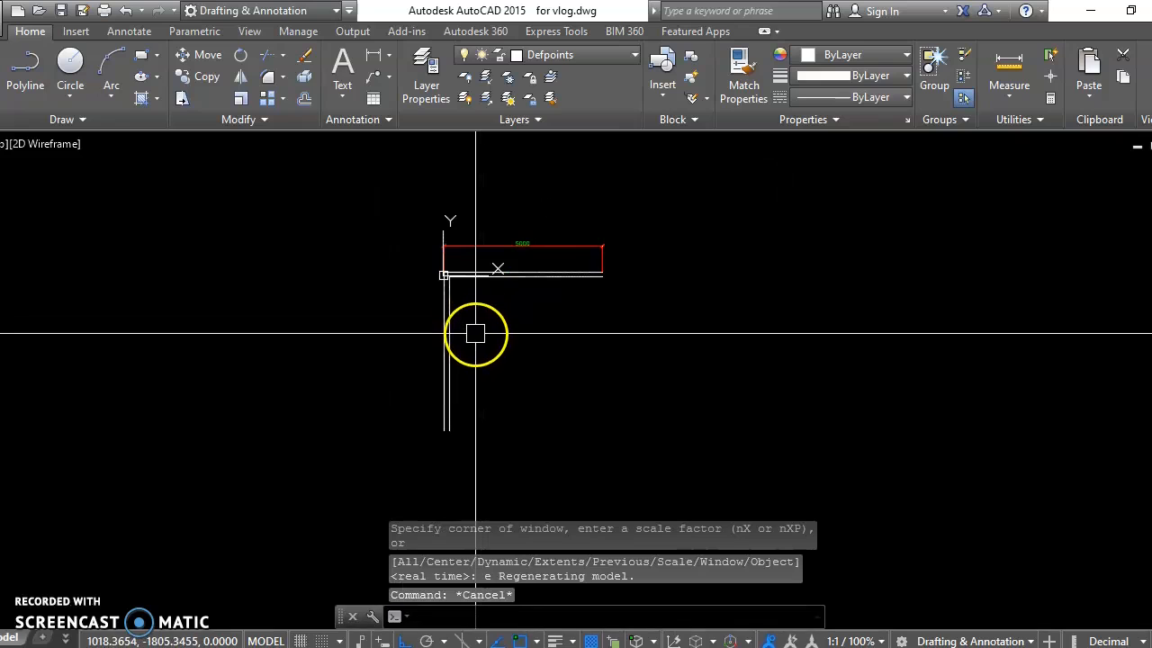
{"action": "scroll", "coordinate": [413, 275], "scroll_direction": "up", "scroll_amount": 2}
{"action": "type", "text": "dli DIMLINEAR"}
{"action": "key", "text": "Return"}
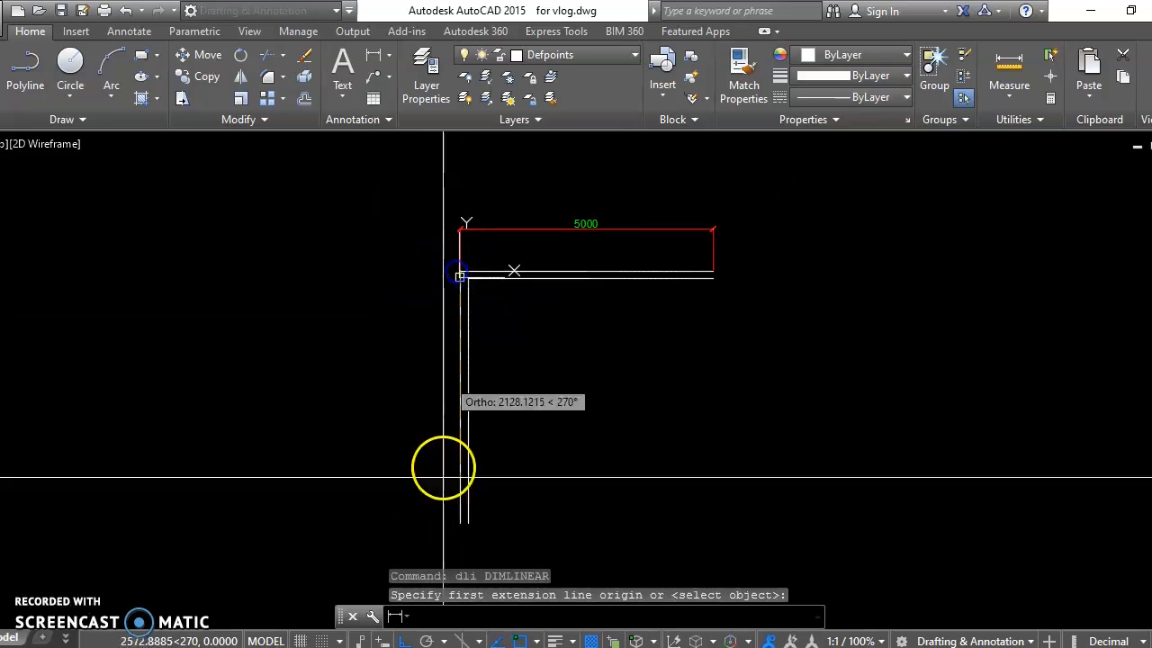
{"action": "left_click", "coordinate": [460, 522]}
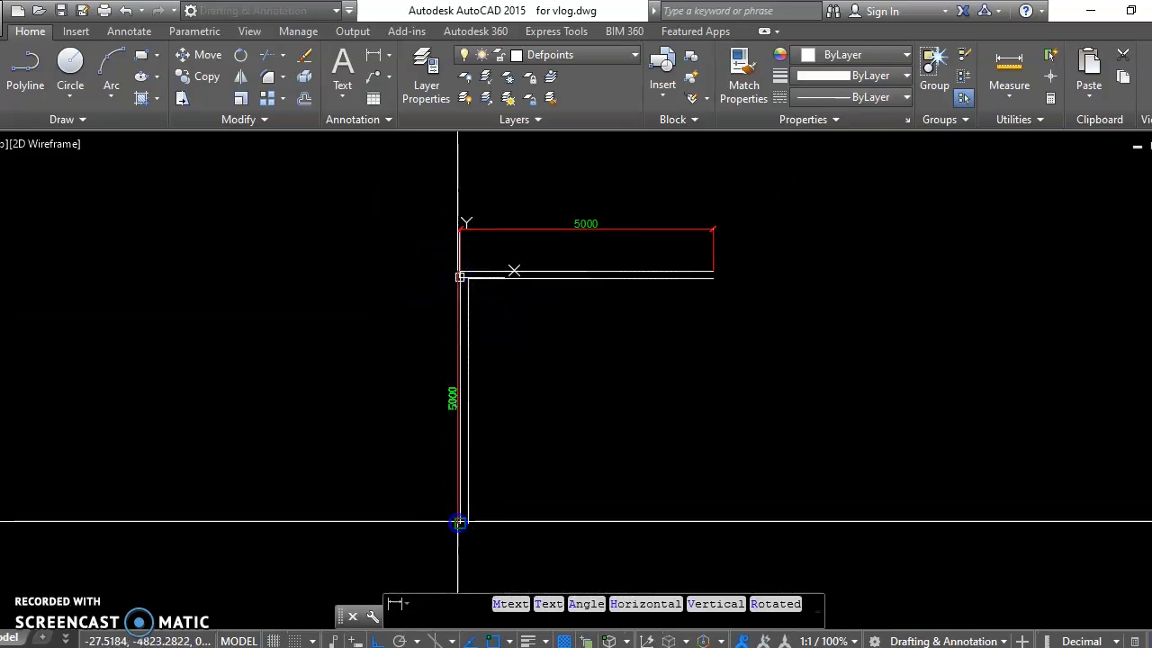
{"action": "left_click", "coordinate": [400, 496]}
{"action": "key", "text": "Escape"}
{"action": "scroll", "coordinate": [415, 441], "scroll_direction": "up", "scroll_amount": 2}
{"action": "middle_click_drag", "start_coordinate": [450, 439], "coordinate": [381, 422]}
{"action": "middle_click_drag", "start_coordinate": [469, 347], "coordinate": [440, 448]}
{"action": "middle_click_drag", "start_coordinate": [527, 374], "coordinate": [519, 401]}
{"action": "middle_click_drag", "start_coordinate": [615, 388], "coordinate": [593, 399]}
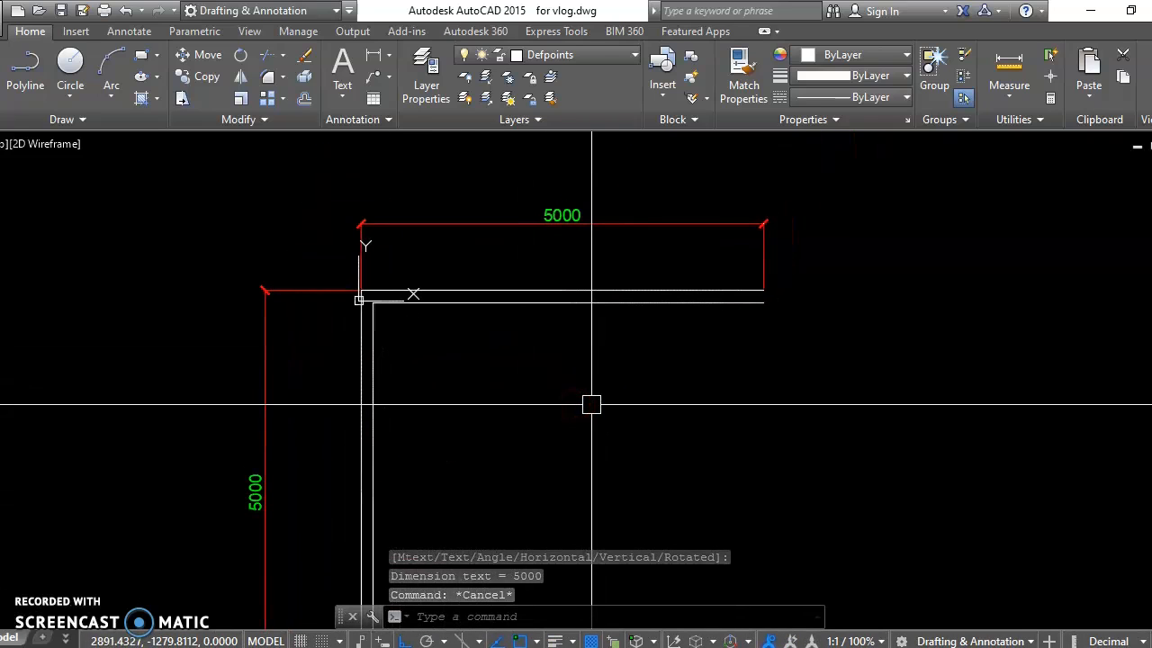
Step: Create a new layer named WALL and set its color to blue
{"action": "type", "text": "la"}
{"action": "key", "text": "Return"}
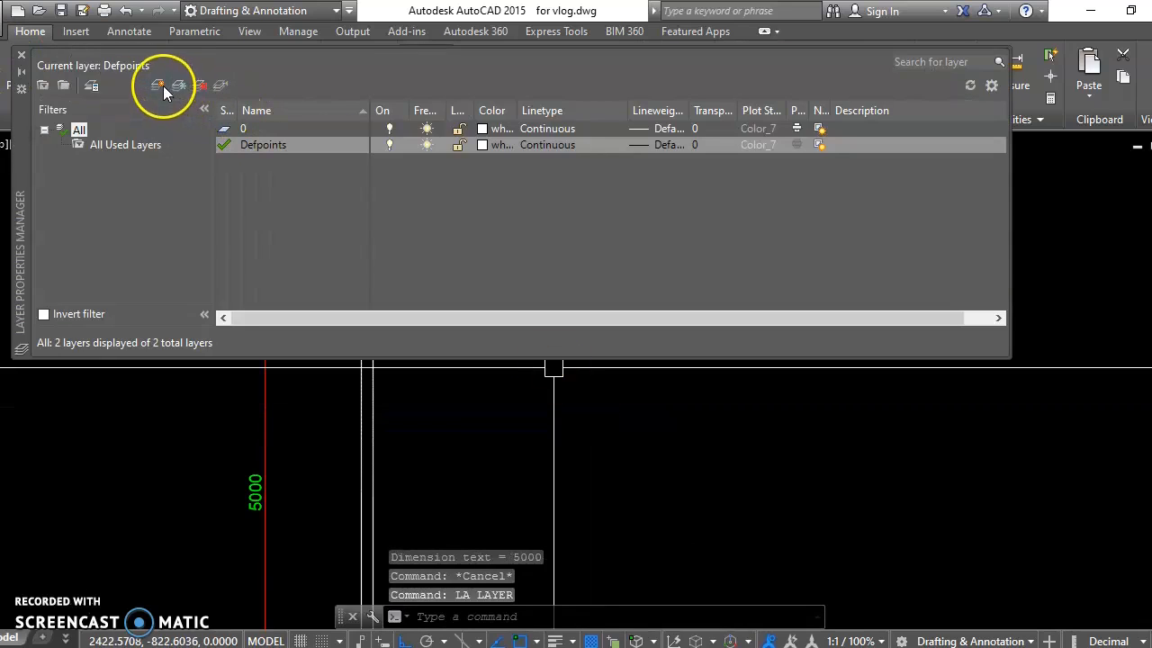
{"action": "left_click", "coordinate": [161, 84]}
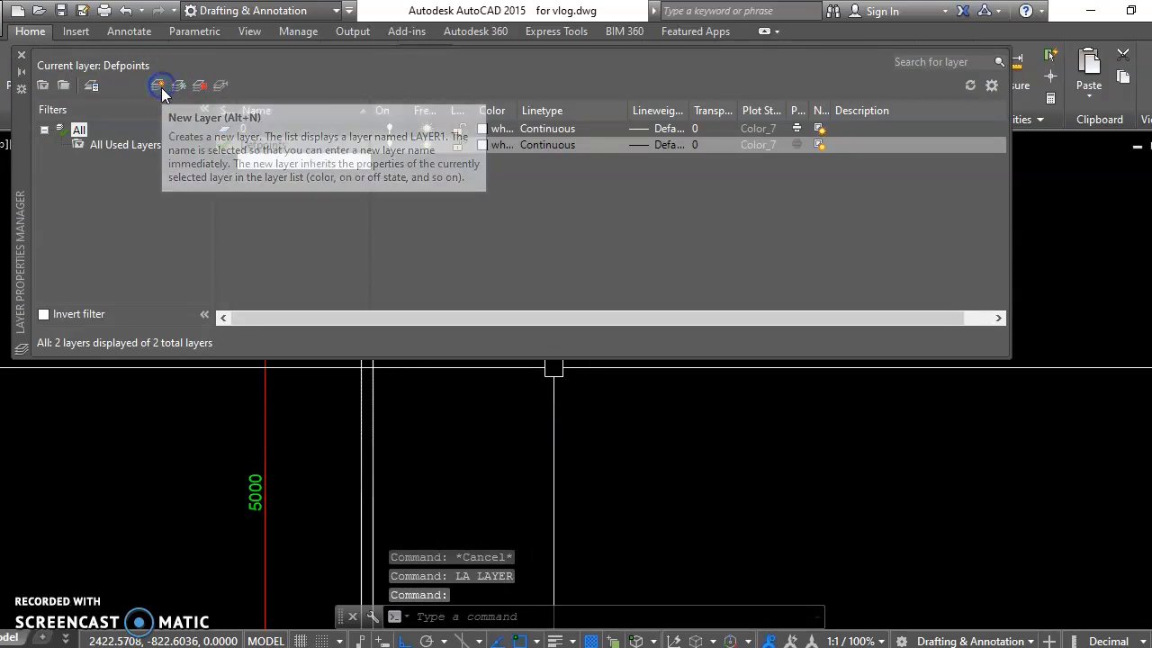
{"action": "type", "text": "wal"}
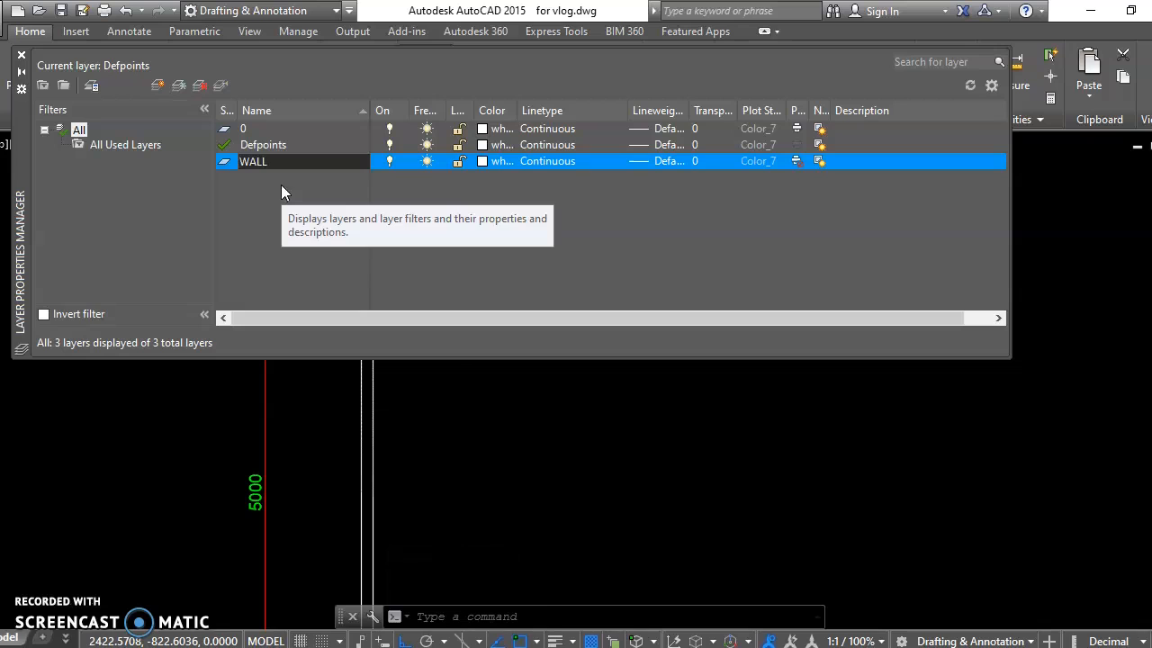
{"action": "left_click", "coordinate": [483, 163]}
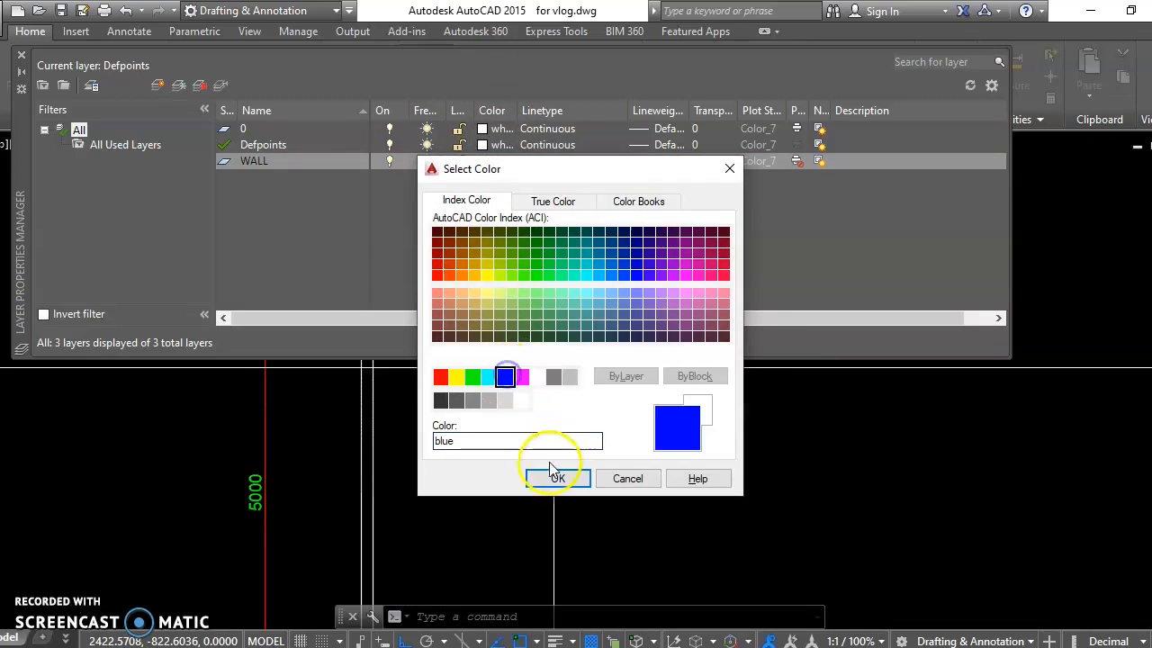
{"action": "left_click", "coordinate": [558, 478]}
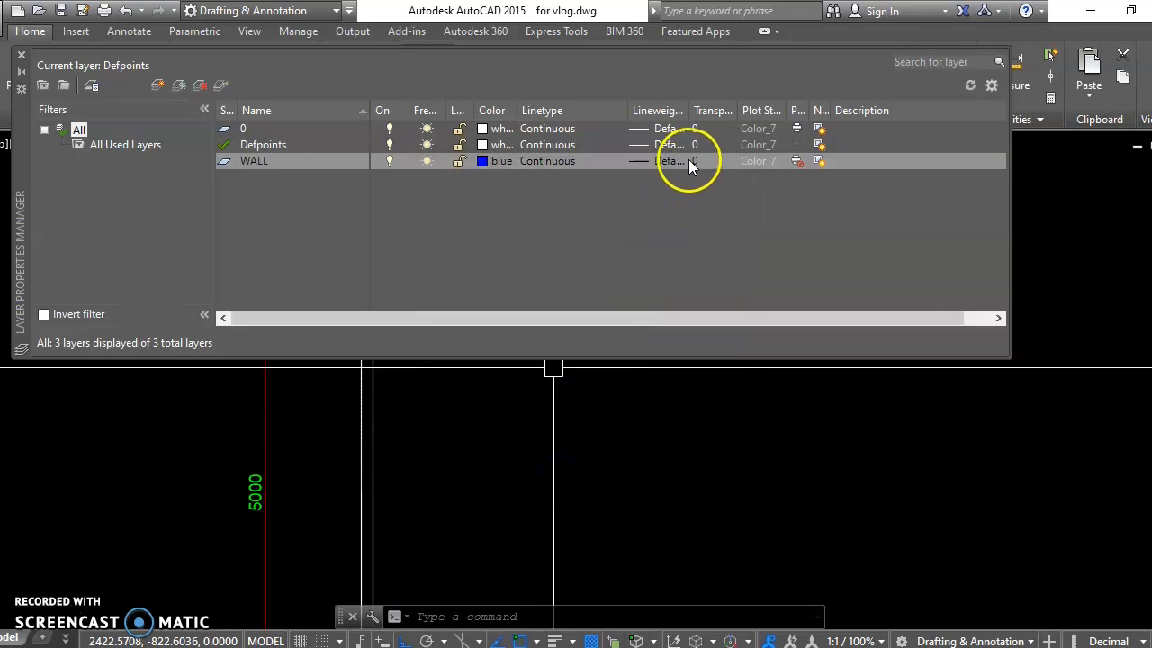
Step: Widen the linetype column and set the WALL layer's lineweight to 0.30 mm
{"action": "left_click_drag", "start_coordinate": [629, 109], "coordinate": [660, 109]}
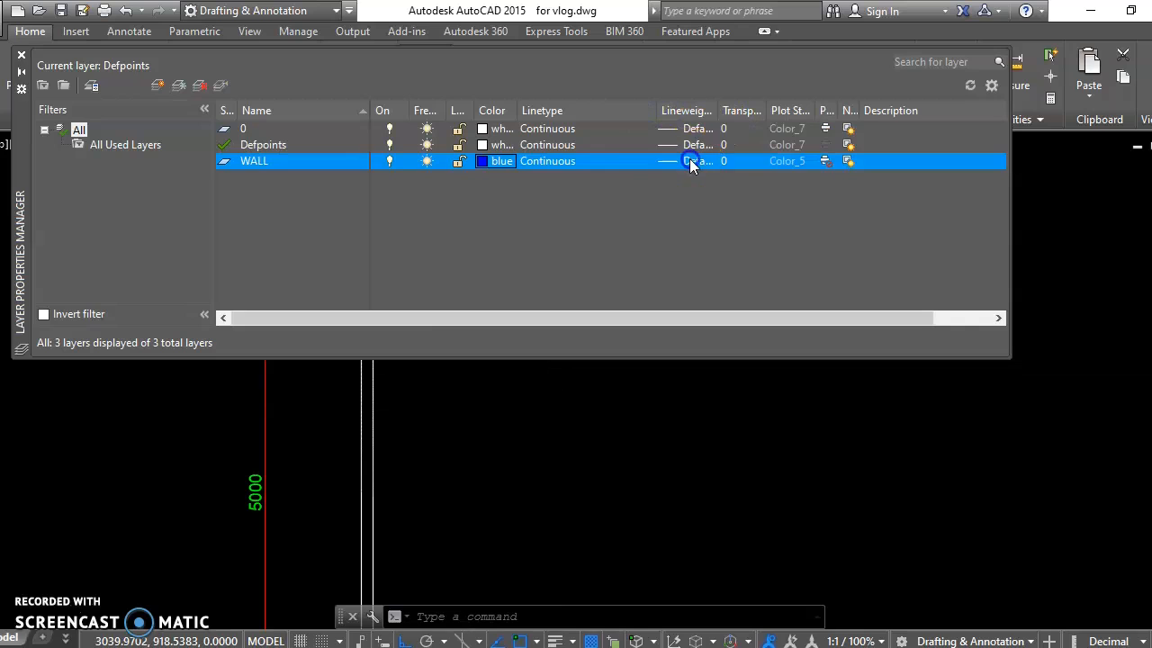
{"action": "left_click", "coordinate": [688, 160]}
{"action": "left_click", "coordinate": [561, 360]}
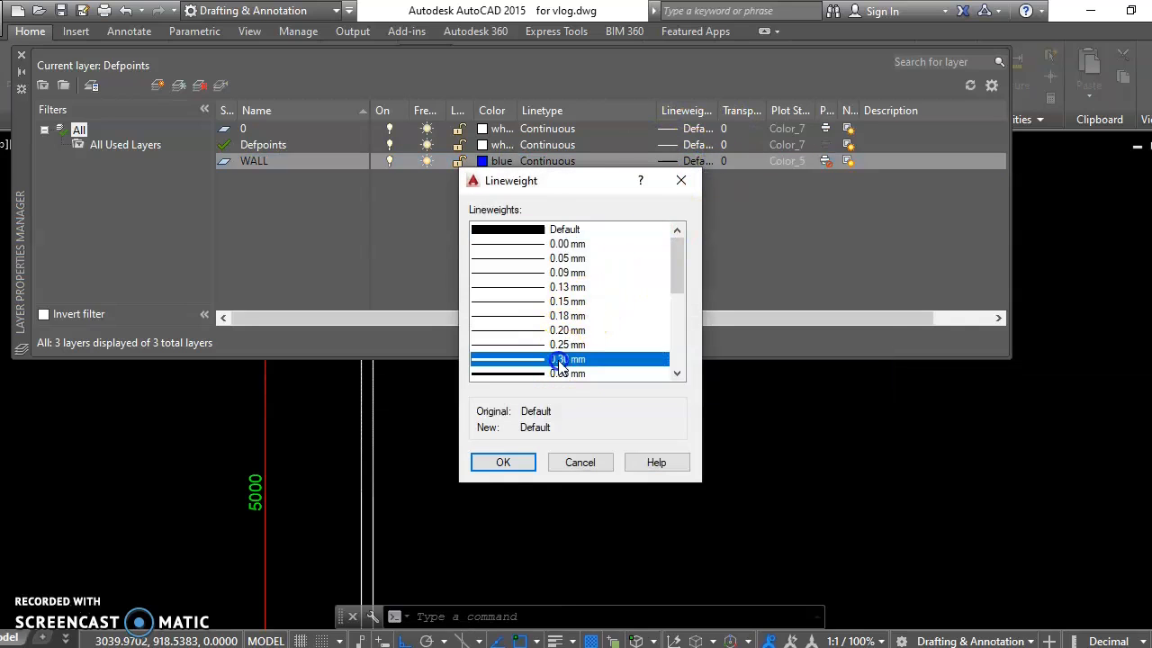
{"action": "left_click", "coordinate": [506, 462]}
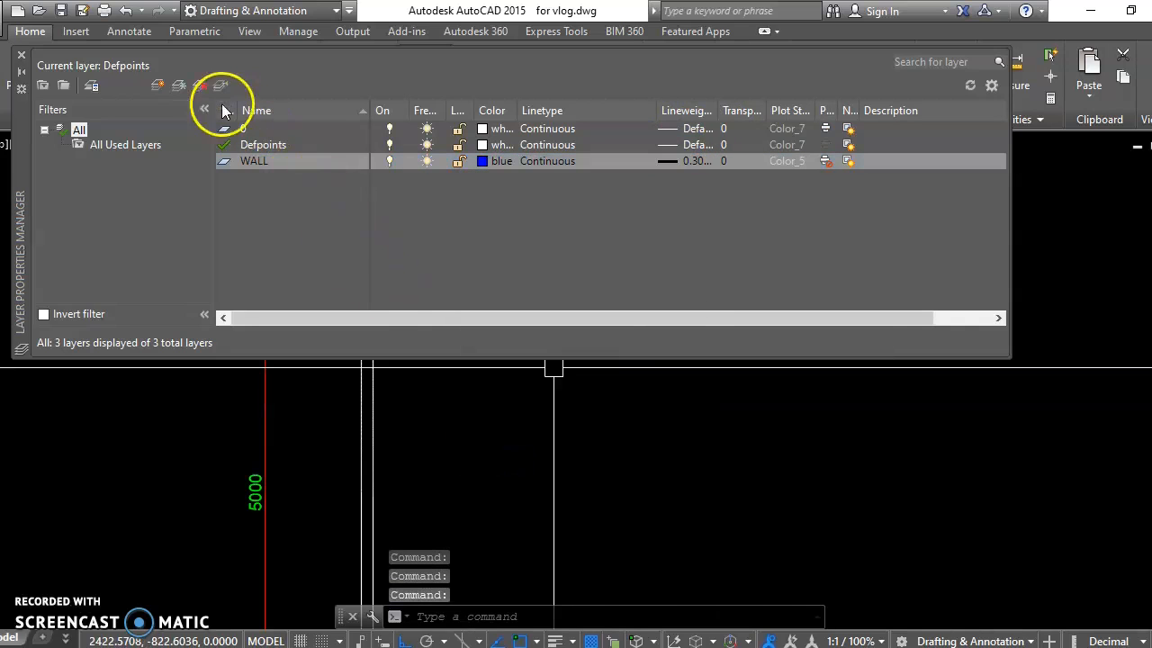
Step: Create a new layer named DIMENSION and set its color to red
{"action": "left_click", "coordinate": [159, 85]}
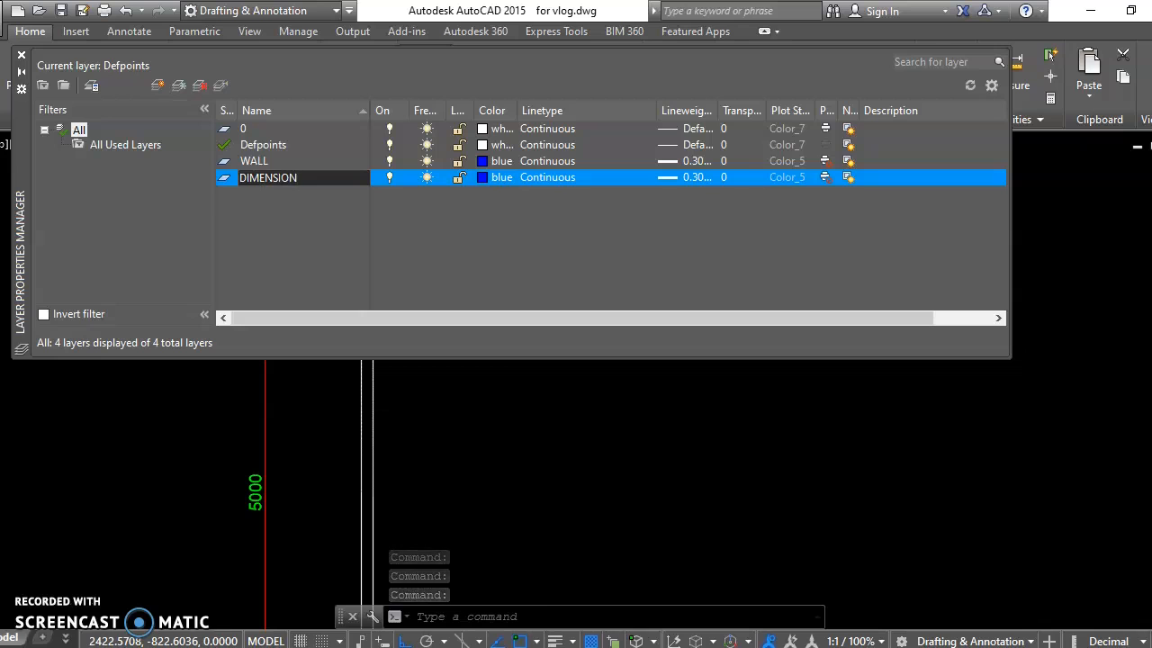
{"action": "left_click", "coordinate": [483, 179]}
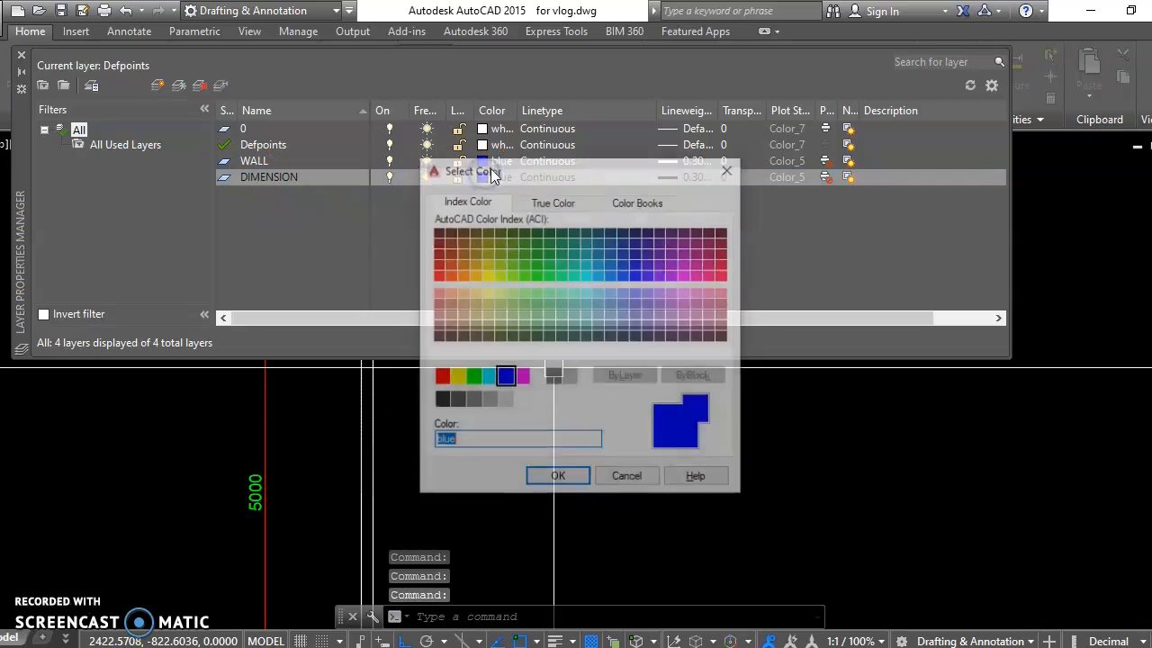
{"action": "left_click", "coordinate": [443, 377]}
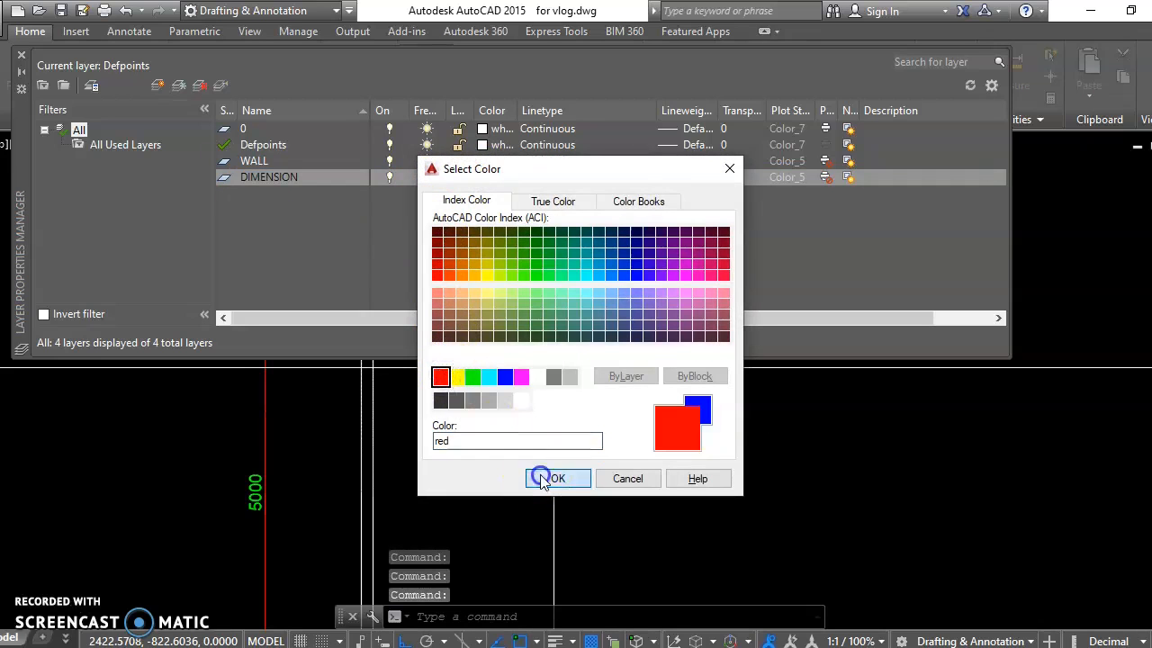
{"action": "left_click", "coordinate": [545, 479]}
Step: Set the DIMENSION layer's lineweight to 0.09 mm and close the layer manager
{"action": "left_click", "coordinate": [699, 178]}
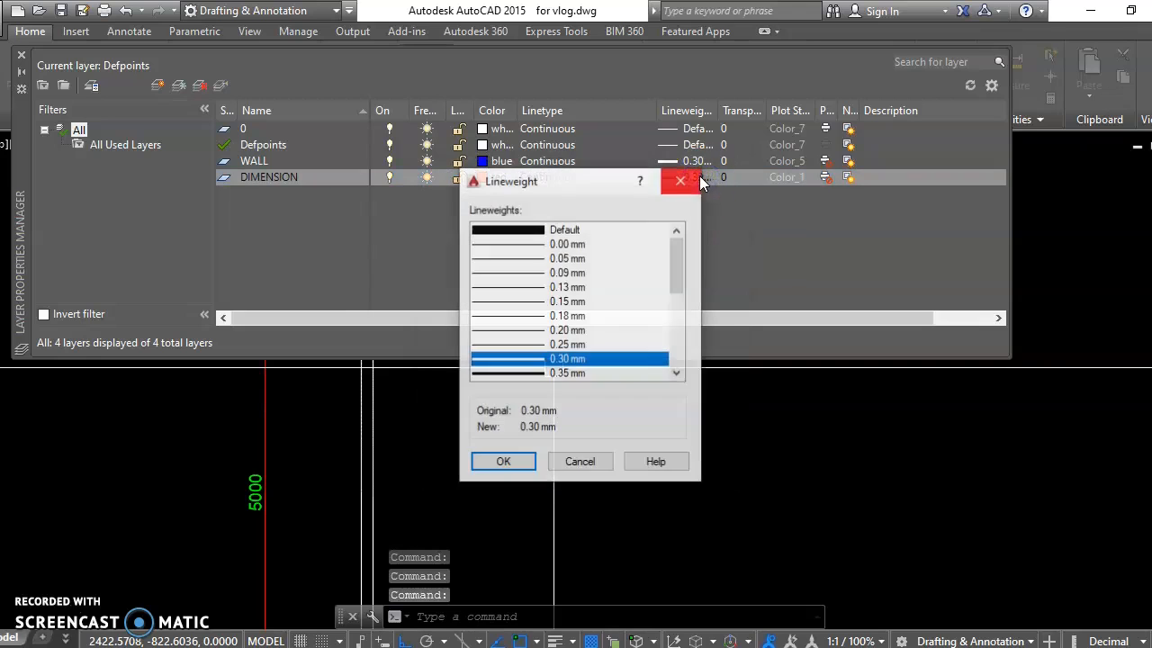
{"action": "left_click", "coordinate": [566, 274]}
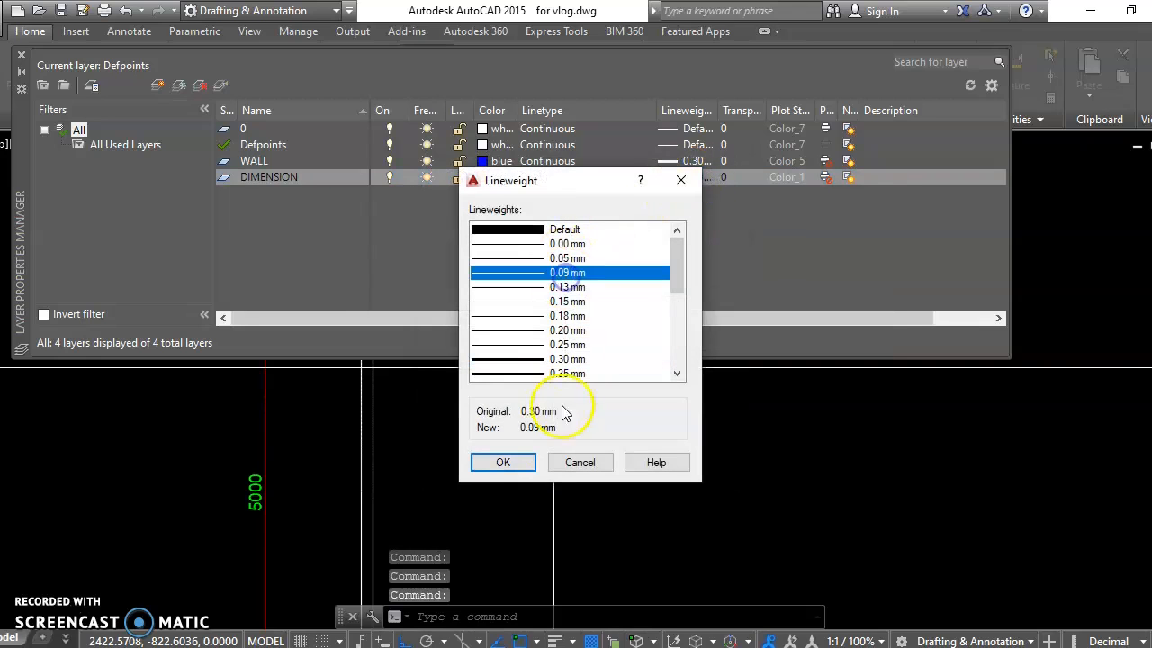
{"action": "left_click", "coordinate": [511, 466]}
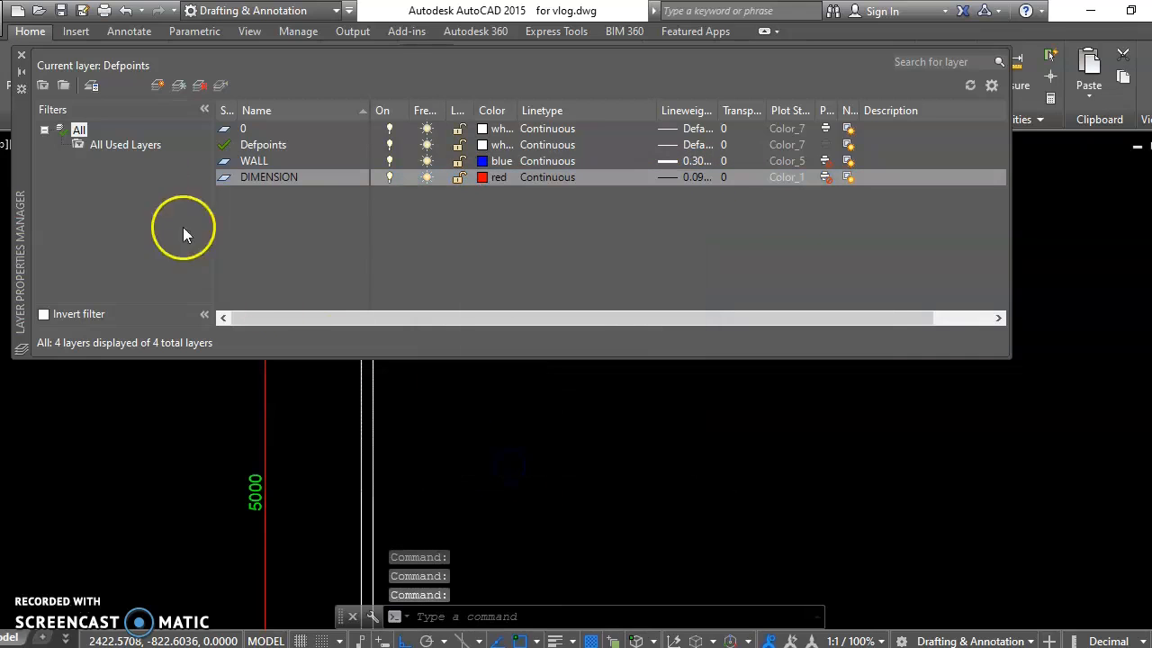
{"action": "left_click", "coordinate": [22, 56]}
Step: Move the horizontal and vertical 5000 dimensions onto the DIMENSION layer
{"action": "middle_click_drag", "start_coordinate": [493, 350], "coordinate": [563, 381]}
{"action": "middle_click_drag", "start_coordinate": [469, 316], "coordinate": [495, 285]}
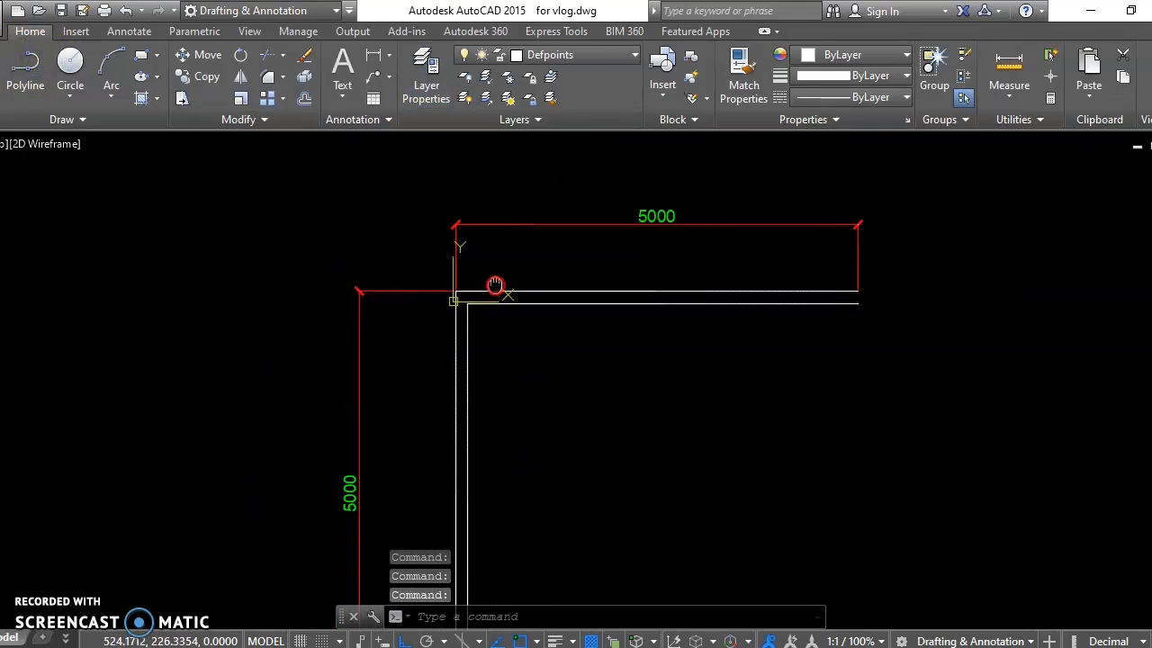
{"action": "left_click", "coordinate": [539, 253]}
{"action": "left_click", "coordinate": [444, 157]}
{"action": "left_click", "coordinate": [406, 226]}
{"action": "left_click", "coordinate": [315, 372]}
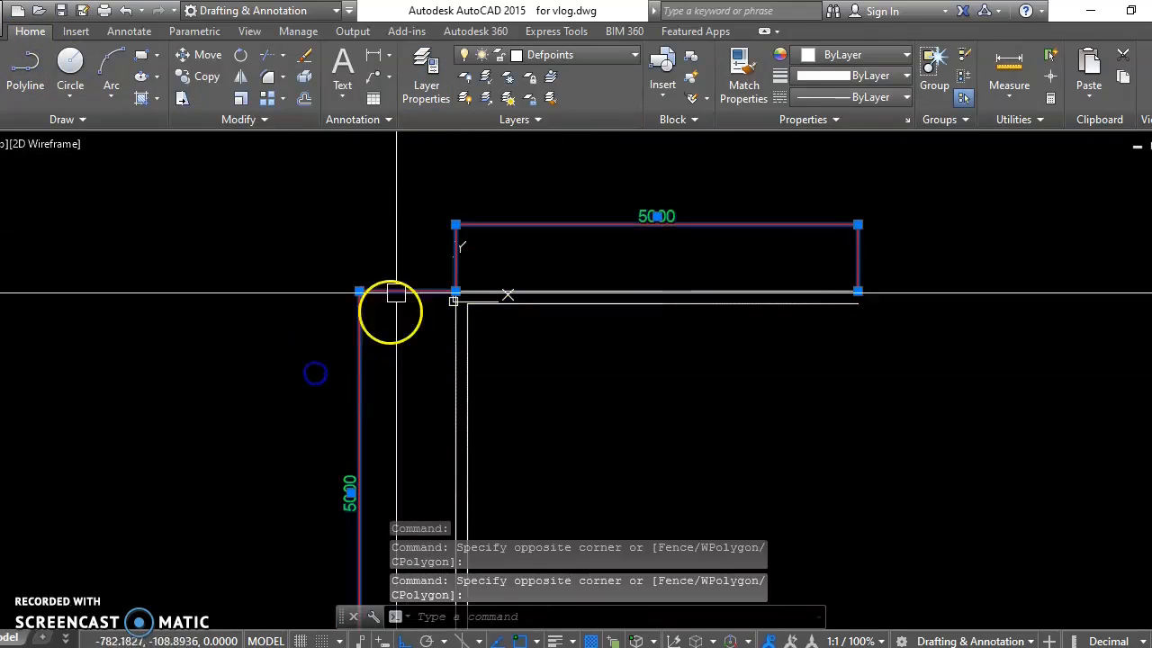
{"action": "left_click", "coordinate": [553, 56]}
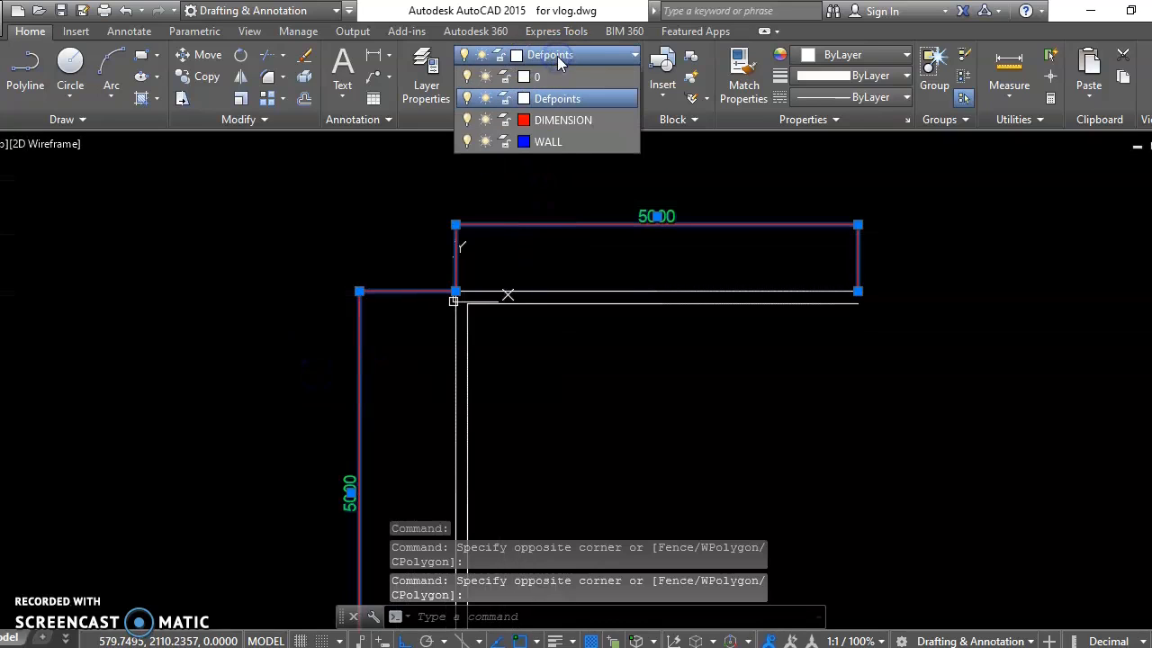
{"action": "left_click", "coordinate": [552, 120]}
{"action": "key", "text": "Escape"}
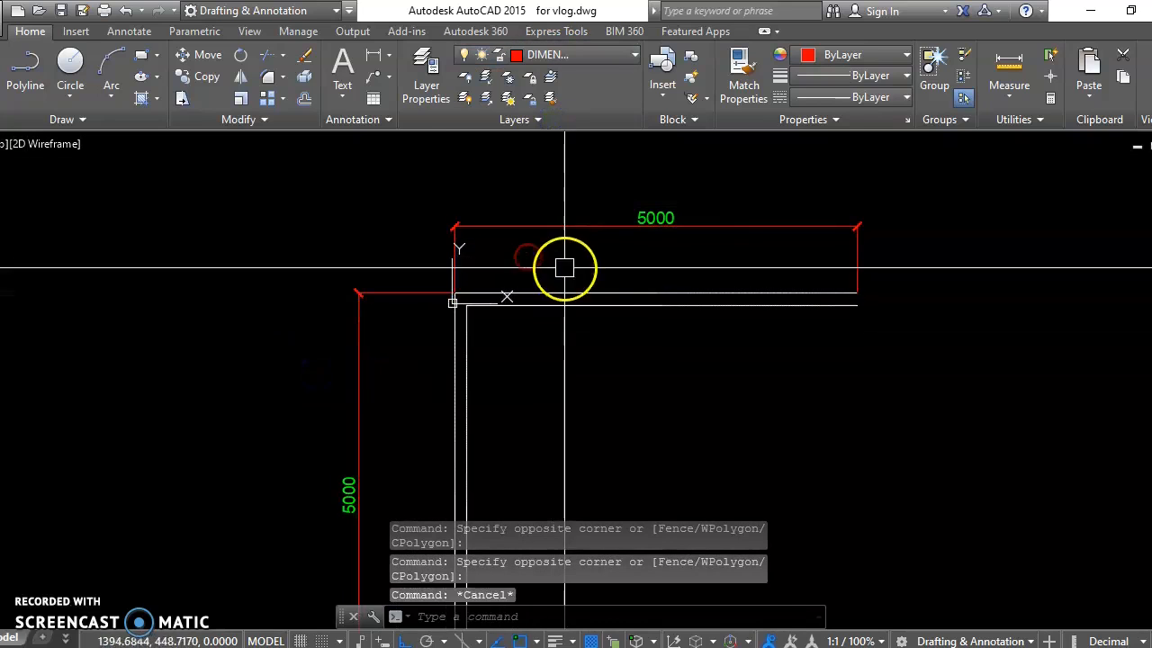
Step: Move the double lines of both walls onto the WALL layer
{"action": "left_click", "coordinate": [564, 267]}
{"action": "left_click", "coordinate": [501, 360]}
{"action": "left_click", "coordinate": [521, 380]}
{"action": "left_click", "coordinate": [398, 437]}
{"action": "left_click", "coordinate": [553, 54]}
{"action": "left_click", "coordinate": [551, 141]}
{"action": "key", "text": "Escape"}
Step: Turn off the DIMENSION layer so that only the walls are displayed
{"action": "mouse_move", "coordinate": [581, 358]}
{"action": "middle_mouse_down"}
{"action": "mouse_move", "coordinate": [561, 333]}
{"action": "mouse_move", "coordinate": [553, 348]}
{"action": "middle_mouse_up"}
{"action": "scroll", "coordinate": [633, 365], "scroll_direction": "down", "scroll_amount": 4}
{"action": "mouse_move", "coordinate": [633, 366]}
{"action": "middle_mouse_down"}
{"action": "mouse_move", "coordinate": [525, 355]}
{"action": "mouse_move", "coordinate": [524, 366]}
{"action": "mouse_move", "coordinate": [484, 349]}
{"action": "middle_mouse_up"}
{"action": "scroll", "coordinate": [486, 346], "scroll_direction": "up", "scroll_amount": 4}
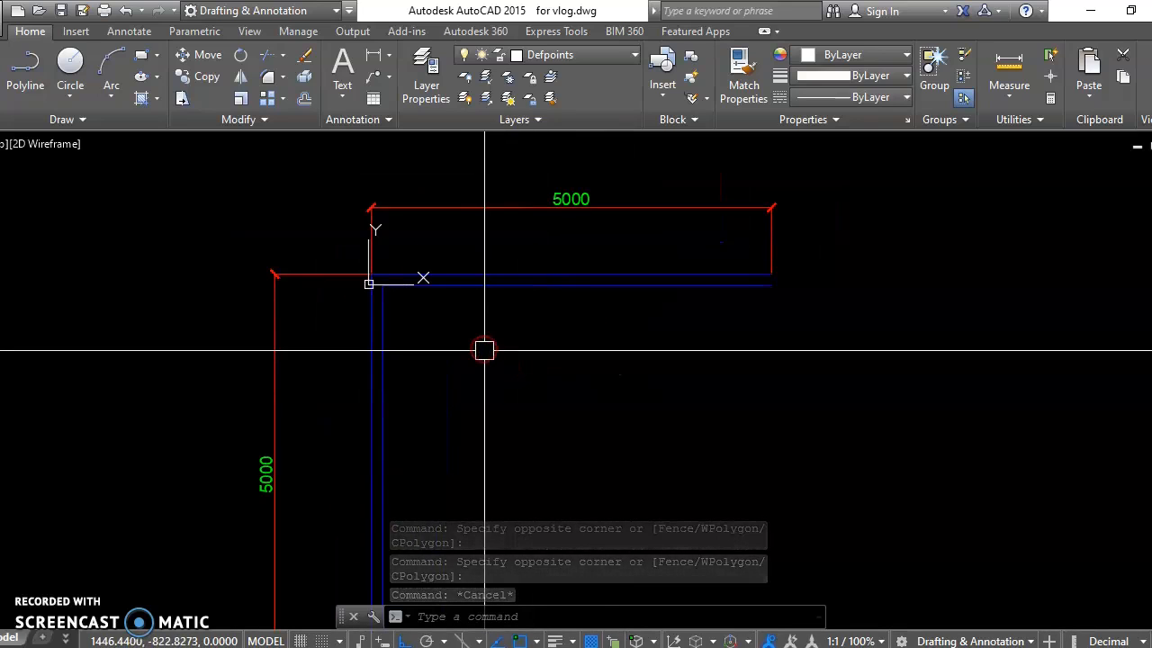
{"action": "scroll", "coordinate": [498, 402], "scroll_direction": "down", "scroll_amount": 4}
{"action": "middle_click_drag", "start_coordinate": [499, 402], "coordinate": [477, 360]}
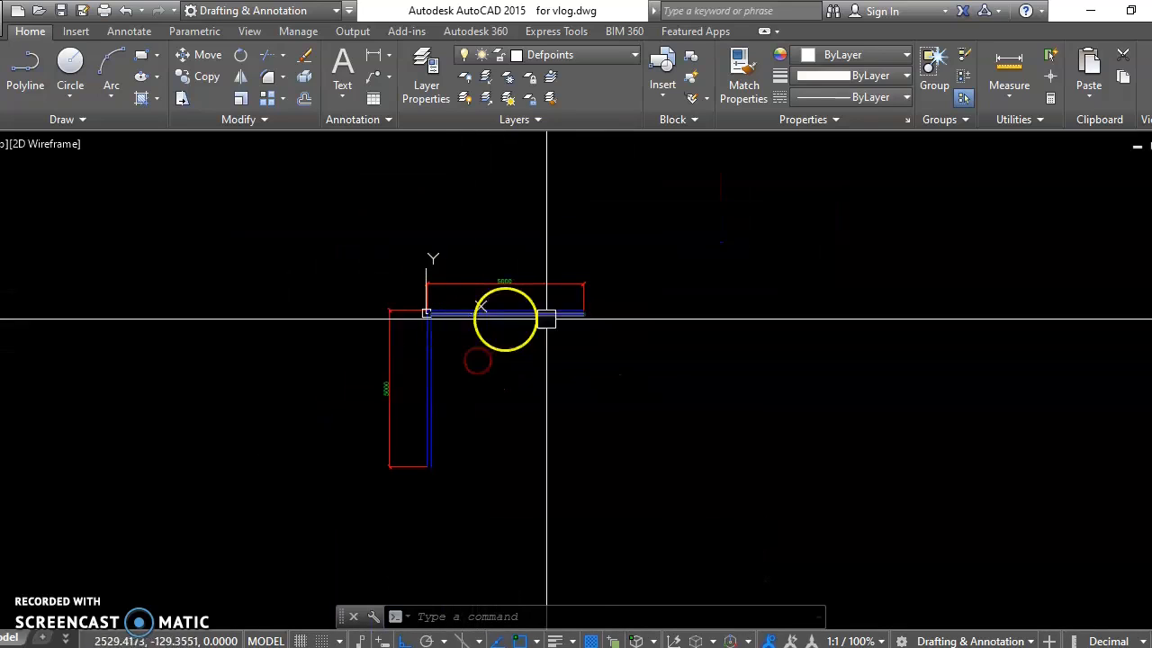
{"action": "type", "text": "la"}
{"action": "key", "text": "Return"}
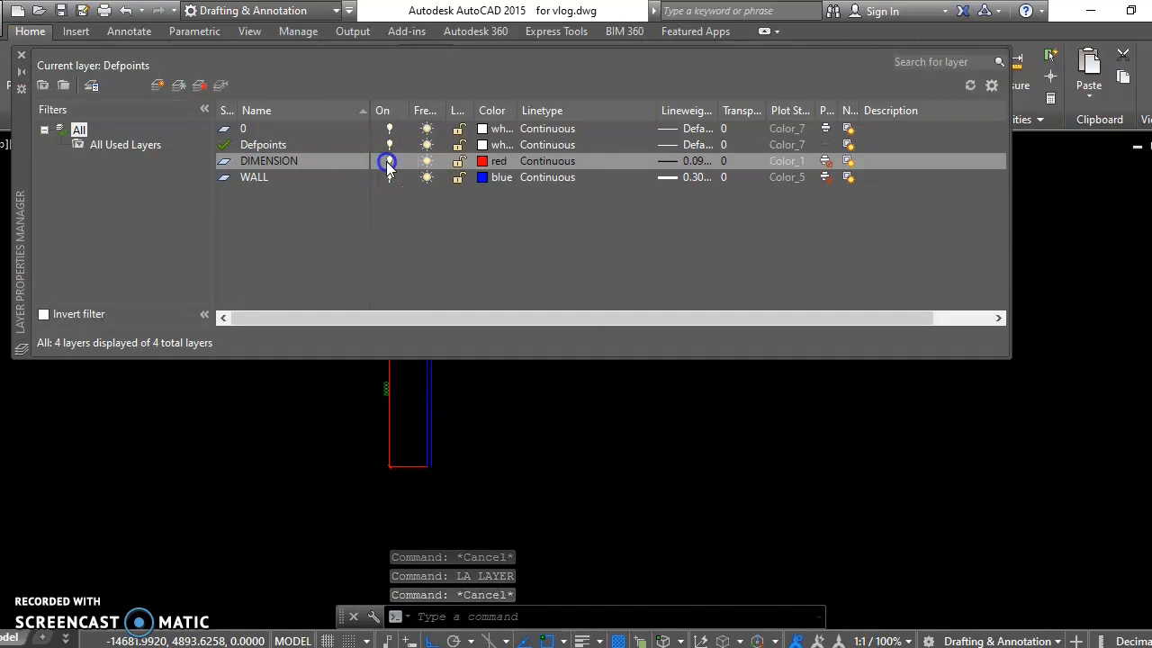
{"action": "left_click", "coordinate": [387, 162]}
{"action": "left_click", "coordinate": [21, 55]}
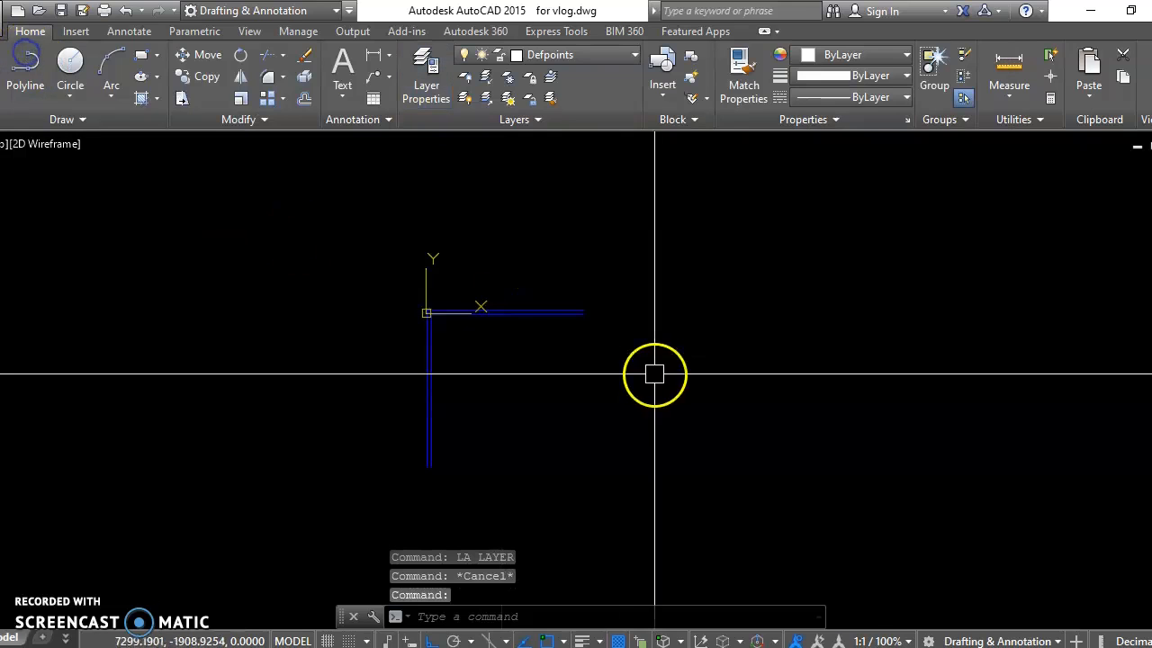
Step: Look over the two walls and the furnished office floor plan, including its desk-and-chair groups
{"action": "scroll", "coordinate": [481, 370], "scroll_direction": "up", "scroll_amount": 4}
{"action": "scroll", "coordinate": [454, 351], "scroll_direction": "down", "scroll_amount": 4}
{"action": "scroll", "coordinate": [435, 342], "scroll_direction": "up", "scroll_amount": 2}
{"action": "mouse_move", "coordinate": [434, 342]}
{"action": "middle_mouse_down"}
{"action": "mouse_move", "coordinate": [417, 361]}
{"action": "mouse_move", "coordinate": [402, 339]}
{"action": "middle_mouse_up"}
{"action": "middle_click_drag", "start_coordinate": [476, 354], "coordinate": [450, 380]}
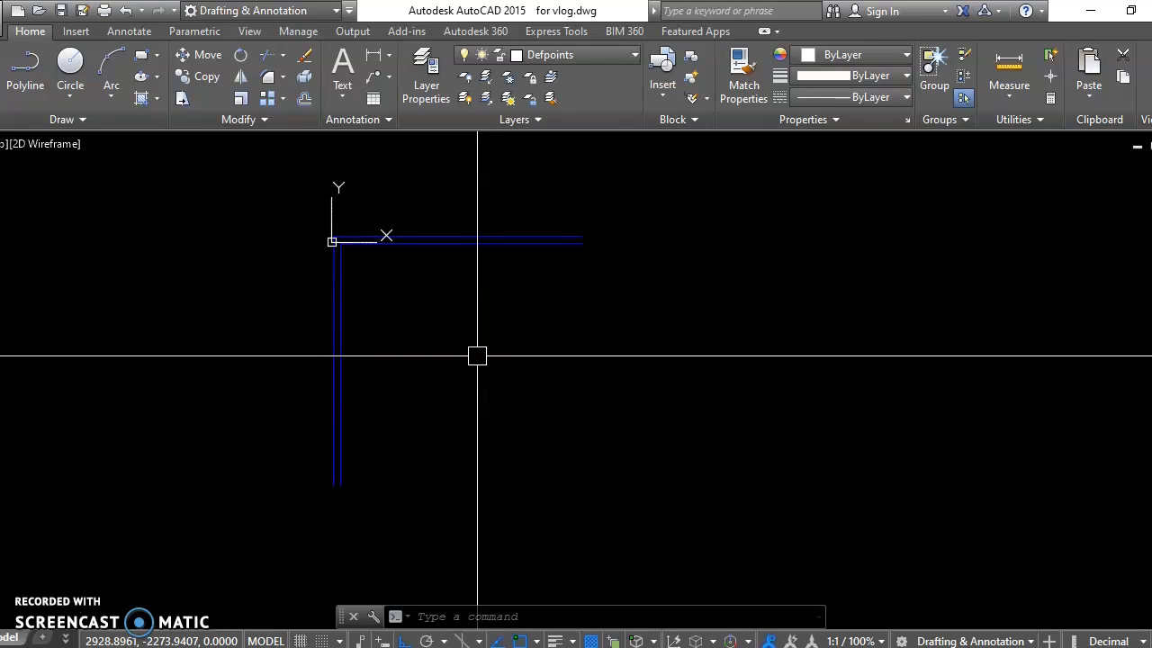
{"action": "mouse_move", "coordinate": [567, 336]}
{"action": "middle_mouse_down"}
{"action": "mouse_move", "coordinate": [585, 363]}
{"action": "mouse_move", "coordinate": [715, 436]}
{"action": "mouse_move", "coordinate": [705, 442]}
{"action": "middle_mouse_up"}
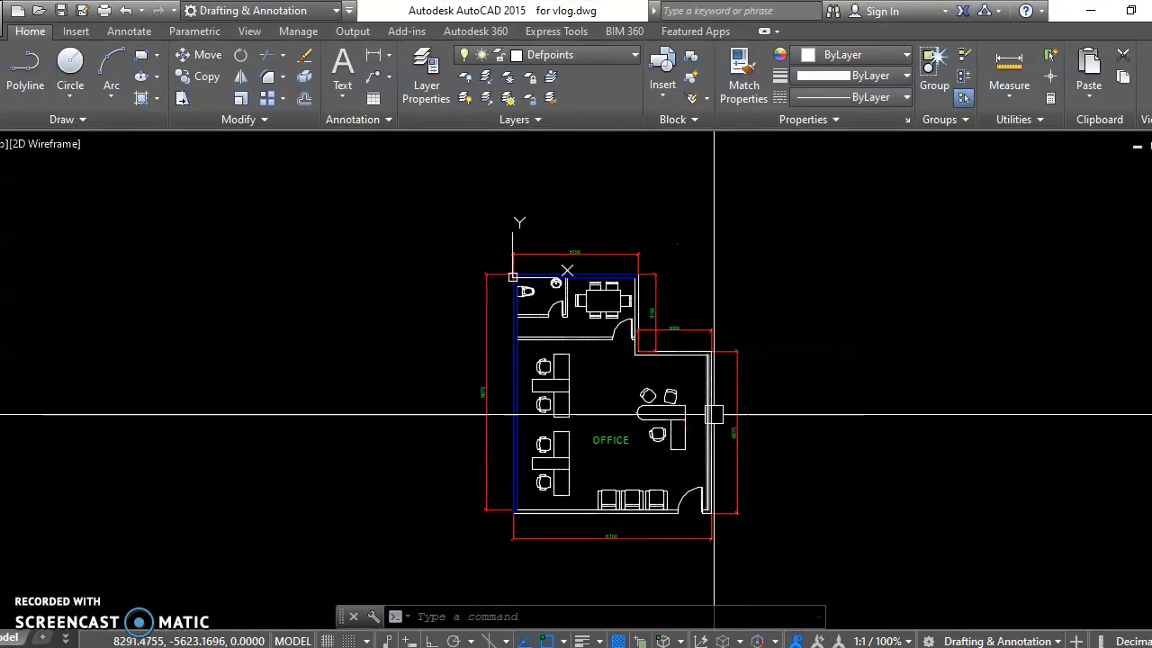
{"action": "middle_click_drag", "start_coordinate": [706, 414], "coordinate": [694, 411]}
{"action": "scroll", "coordinate": [710, 336], "scroll_direction": "up", "scroll_amount": 2}
{"action": "mouse_move", "coordinate": [689, 352]}
{"action": "middle_mouse_down"}
{"action": "mouse_move", "coordinate": [673, 360]}
{"action": "mouse_move", "coordinate": [665, 276]}
{"action": "mouse_move", "coordinate": [623, 346]}
{"action": "mouse_move", "coordinate": [597, 332]}
{"action": "middle_mouse_up"}
{"action": "middle_click_drag", "start_coordinate": [480, 380], "coordinate": [475, 358]}
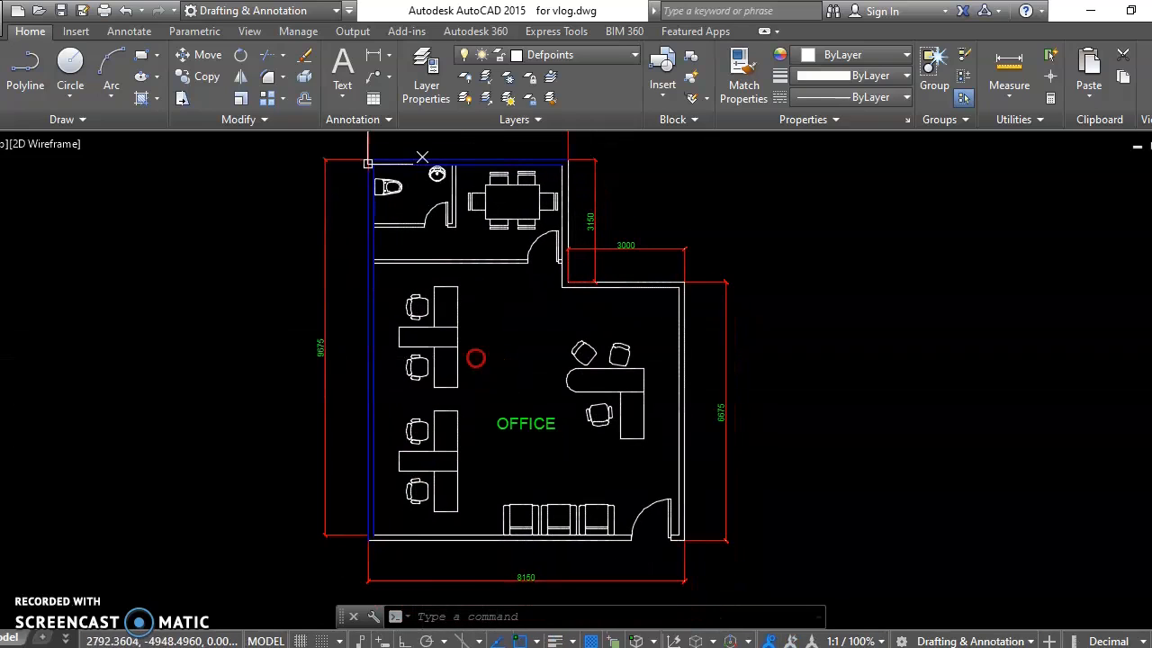
{"action": "left_click", "coordinate": [423, 308]}
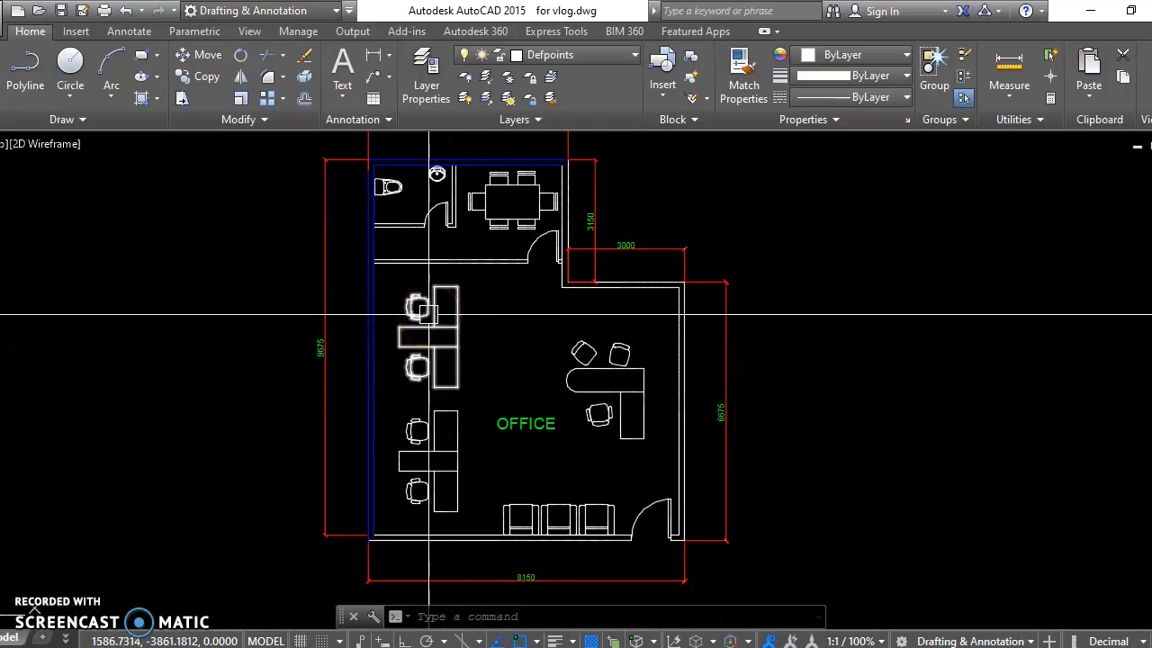
{"action": "left_click", "coordinate": [467, 352]}
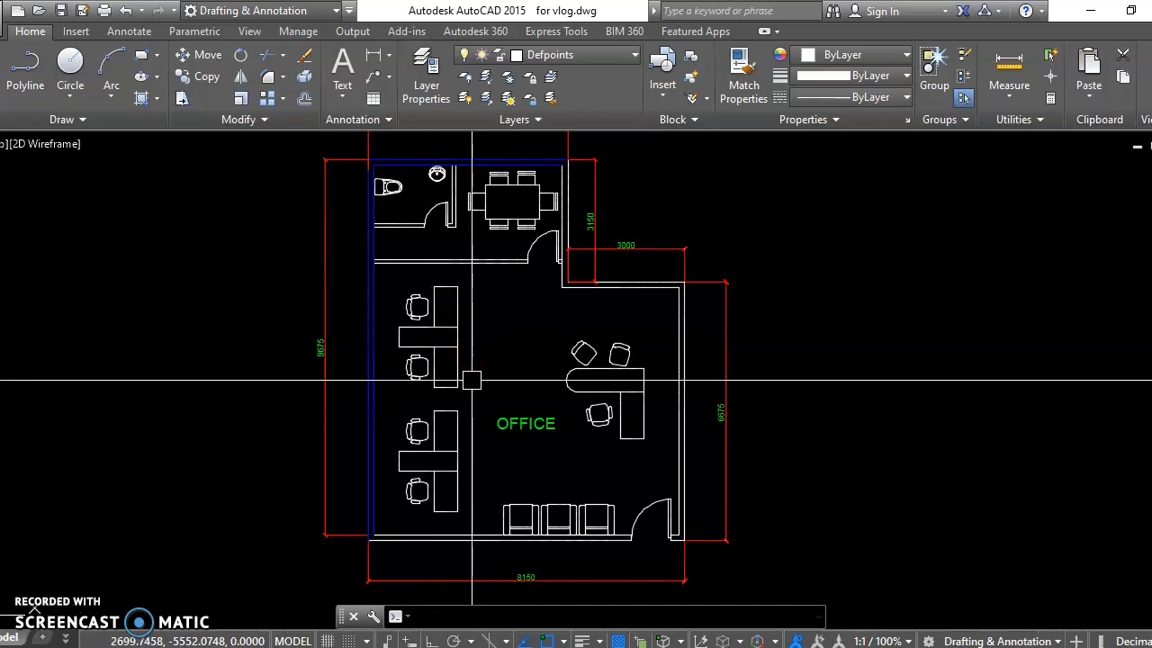
Step: Create a new layer named CHAIR
{"action": "type", "text": "la"}
{"action": "key", "text": "Return"}
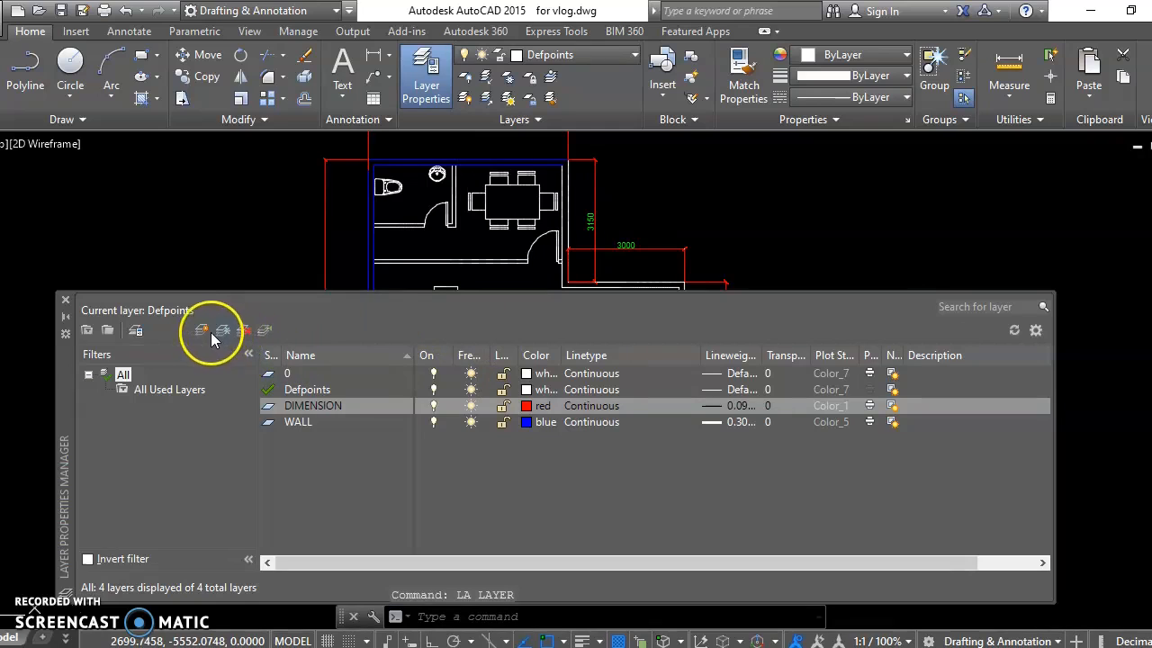
{"action": "left_click", "coordinate": [202, 331]}
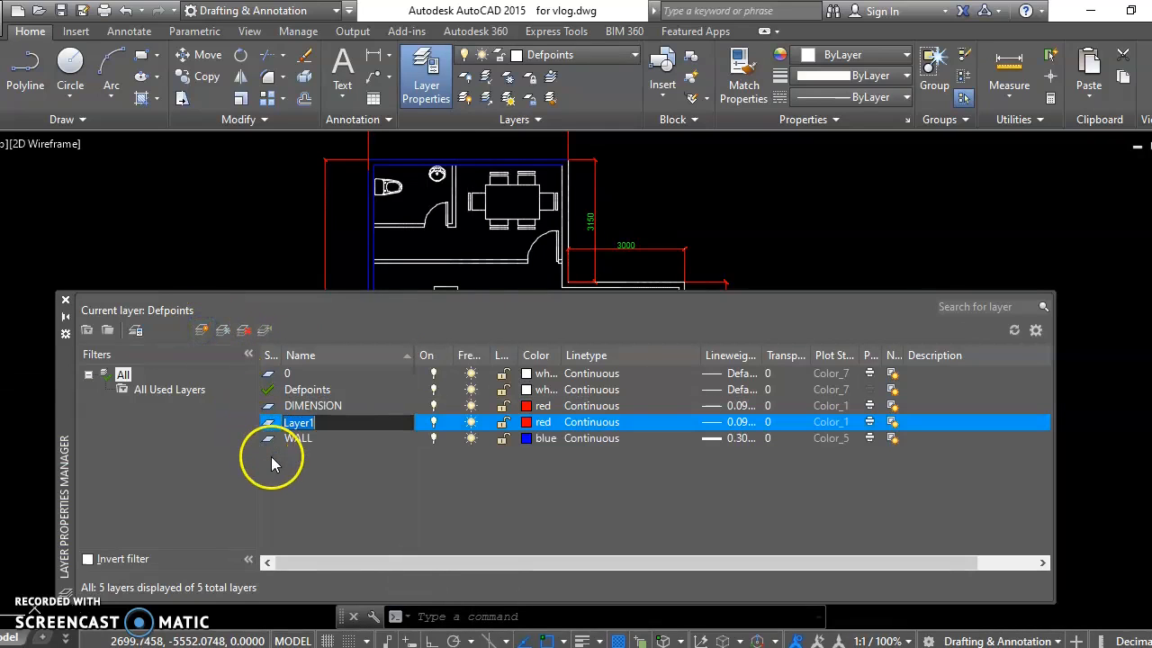
{"action": "type", "text": "CHAIR"}
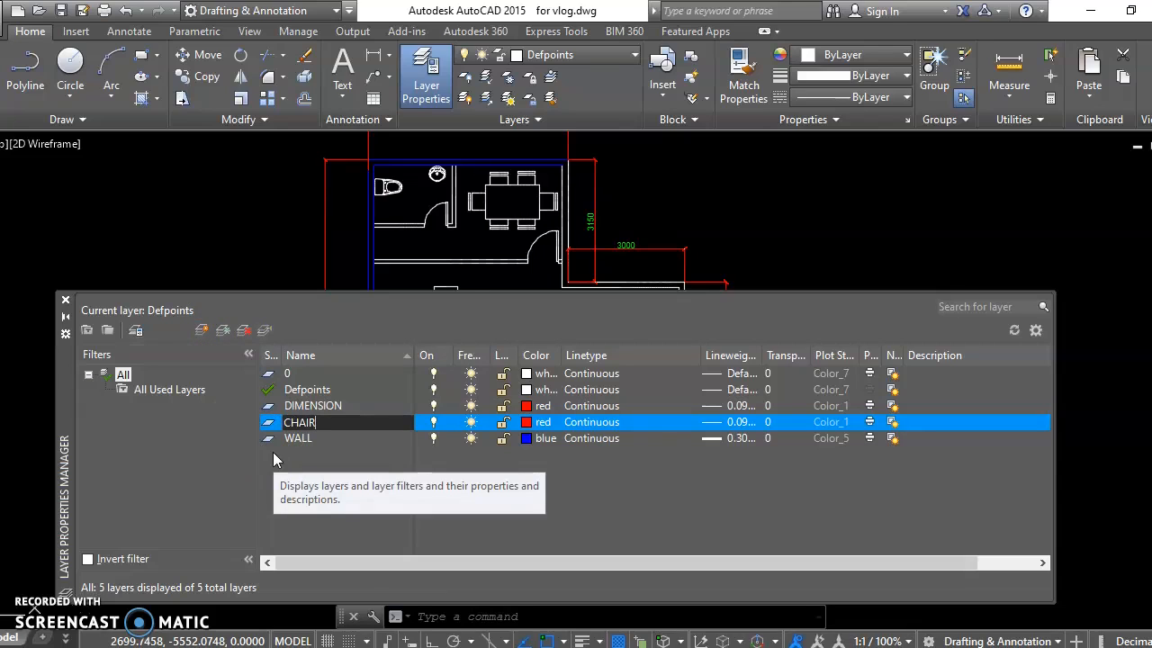
{"action": "left_click", "coordinate": [427, 501]}
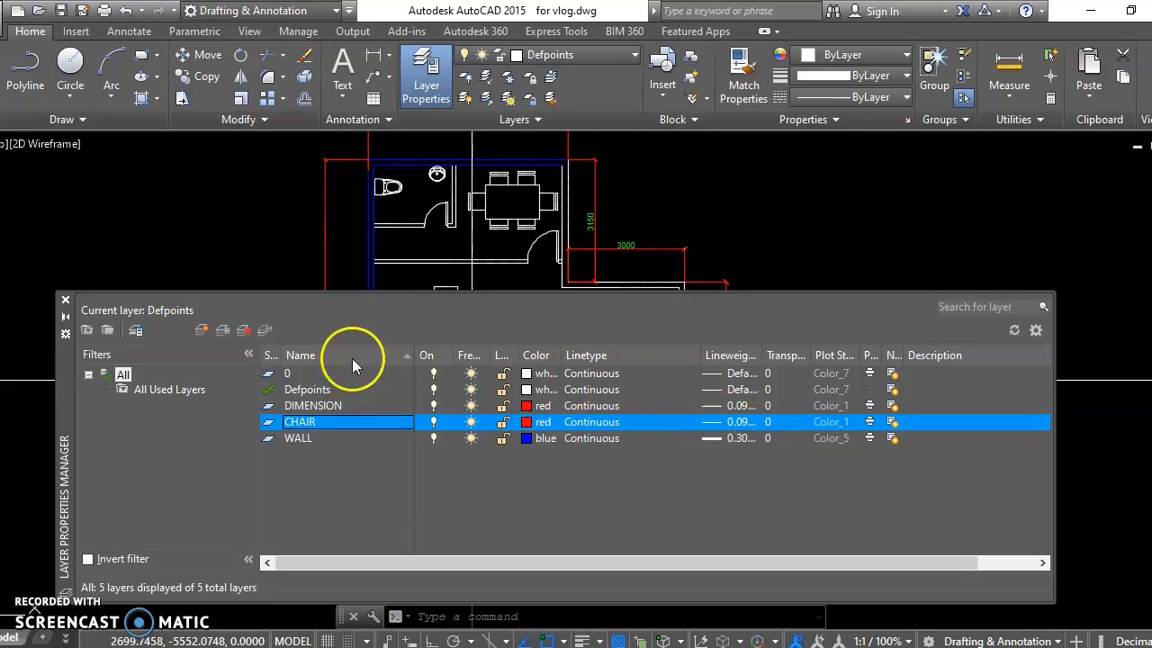
Step: Create a new layer named TABLE and close the layer manager
{"action": "left_click", "coordinate": [204, 330]}
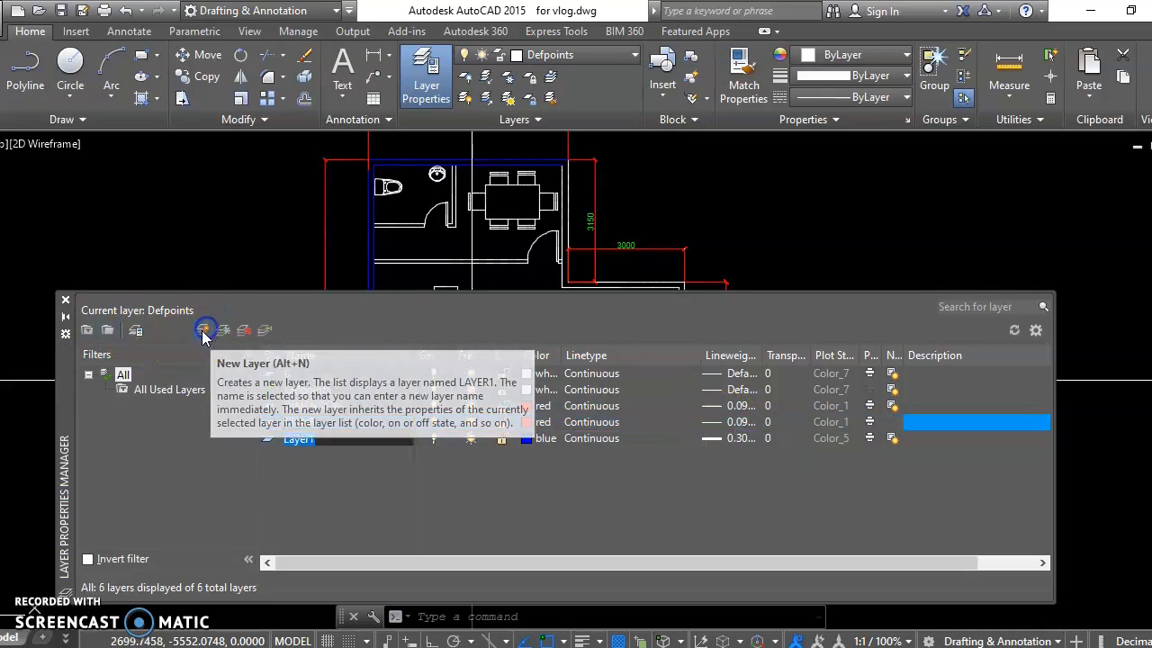
{"action": "type", "text": "TABLE"}
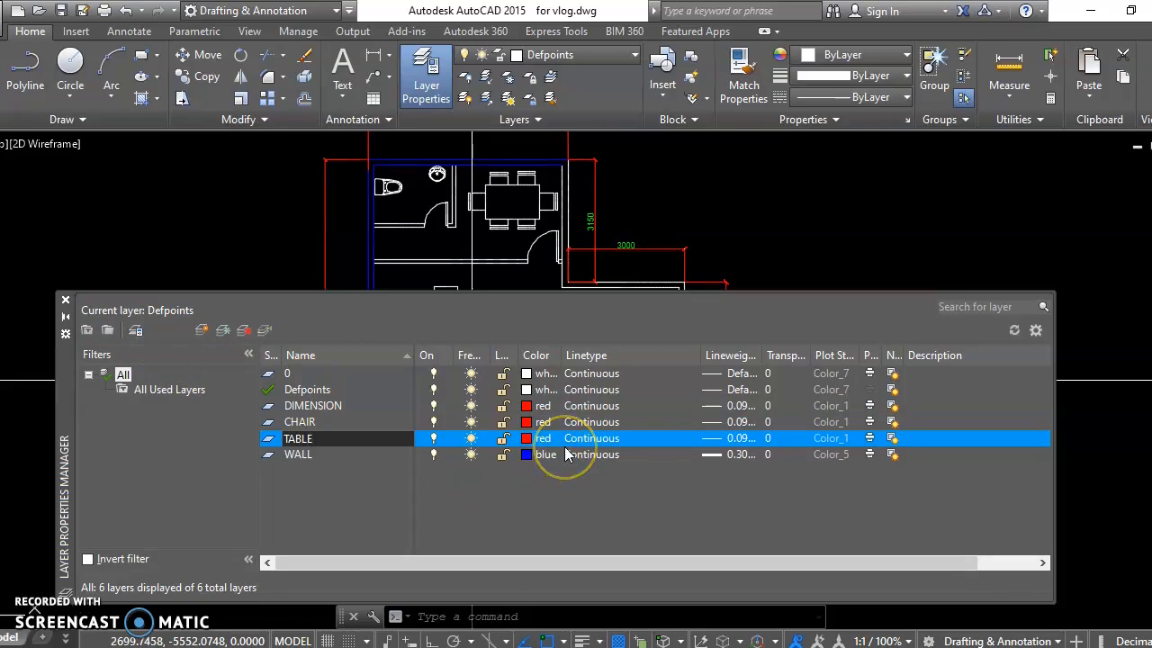
{"action": "left_click", "coordinate": [65, 306]}
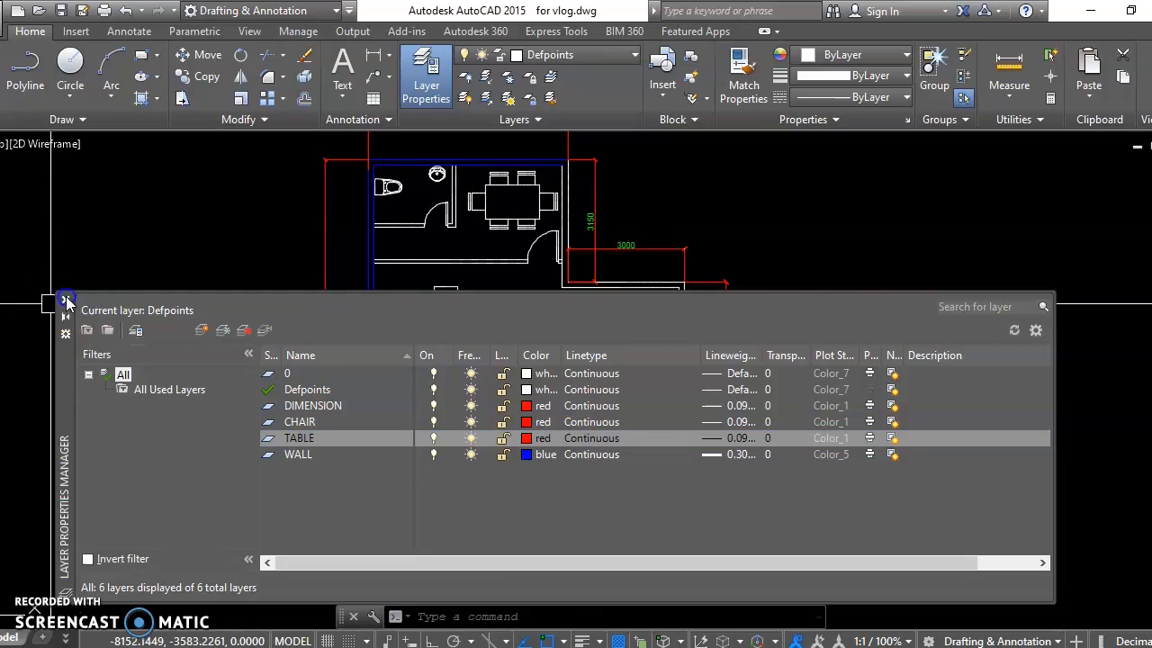
{"action": "left_click", "coordinate": [66, 302]}
{"action": "mouse_move", "coordinate": [573, 317]}
{"action": "middle_mouse_down"}
{"action": "mouse_move", "coordinate": [534, 318]}
{"action": "mouse_move", "coordinate": [563, 304]}
{"action": "mouse_move", "coordinate": [553, 303]}
{"action": "middle_mouse_up"}
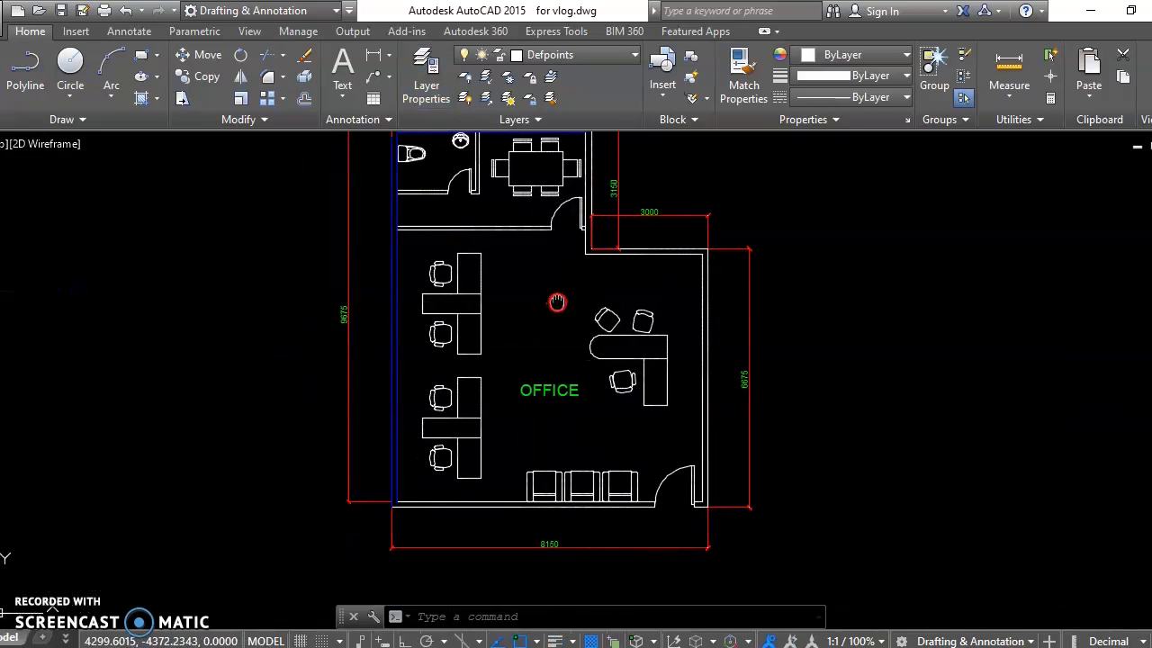
{"action": "left_click", "coordinate": [505, 254]}
{"action": "left_click", "coordinate": [439, 334]}
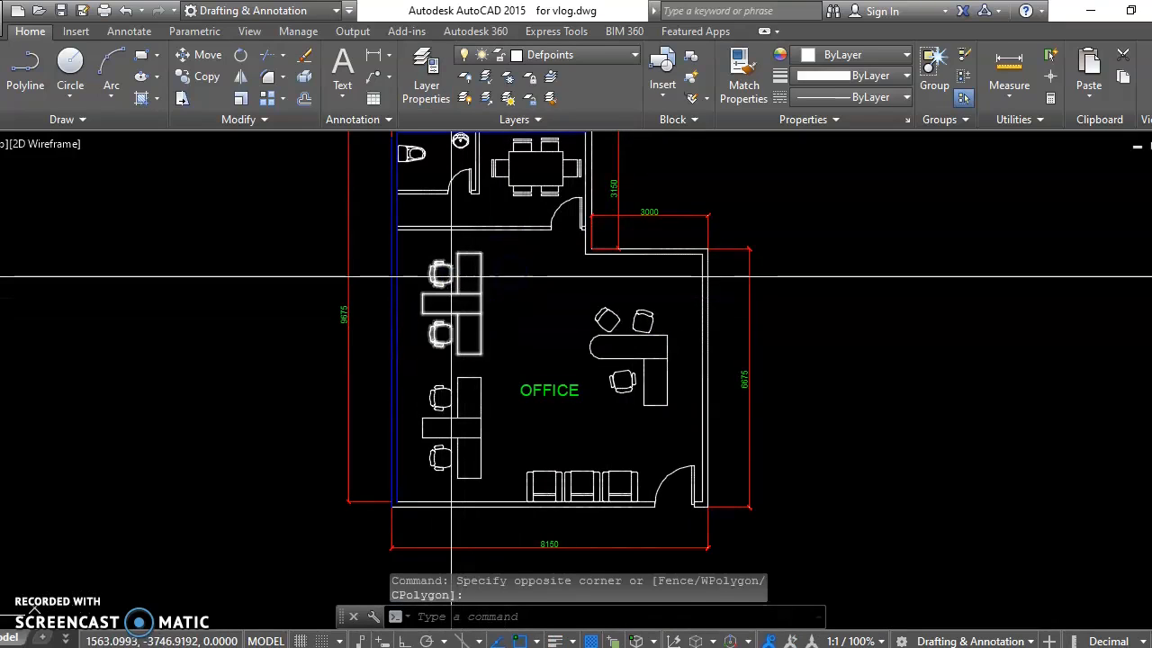
{"action": "scroll", "coordinate": [451, 276], "scroll_direction": "up", "scroll_amount": 2}
{"action": "mouse_move", "coordinate": [486, 267]}
{"action": "middle_mouse_down"}
{"action": "mouse_move", "coordinate": [432, 252]}
{"action": "mouse_move", "coordinate": [514, 227]}
{"action": "middle_mouse_up"}
{"action": "key", "text": "Escape"}
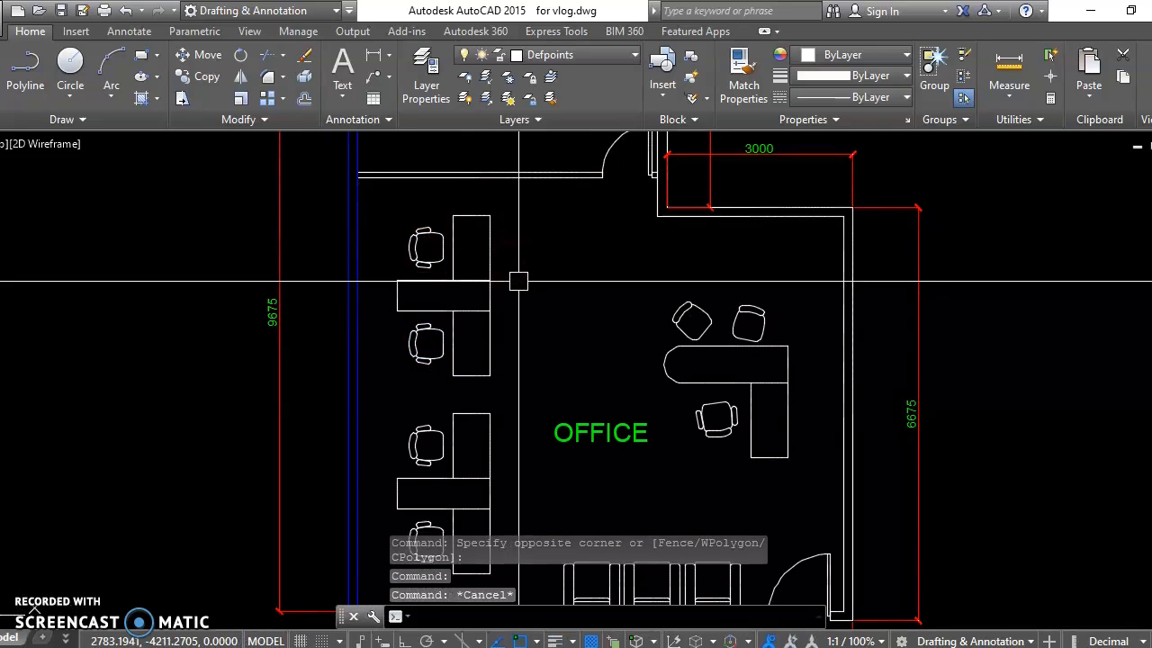
Step: Delete the CHAIR and TABLE layers
{"action": "left_click", "coordinate": [426, 76]}
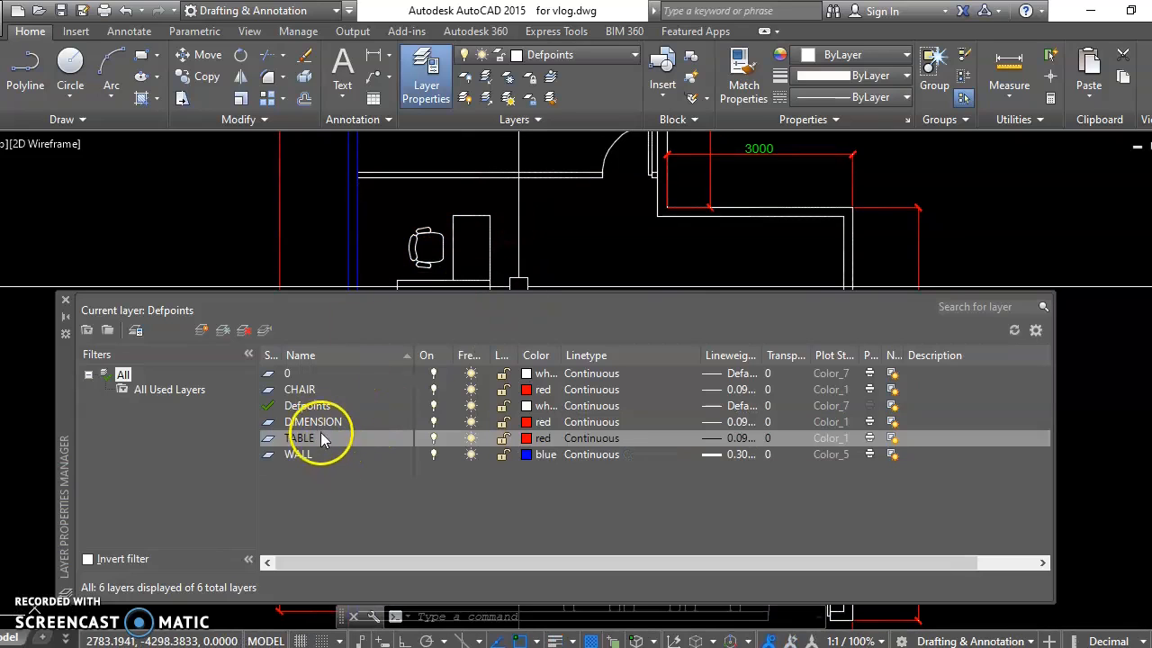
{"action": "left_click", "coordinate": [312, 393]}
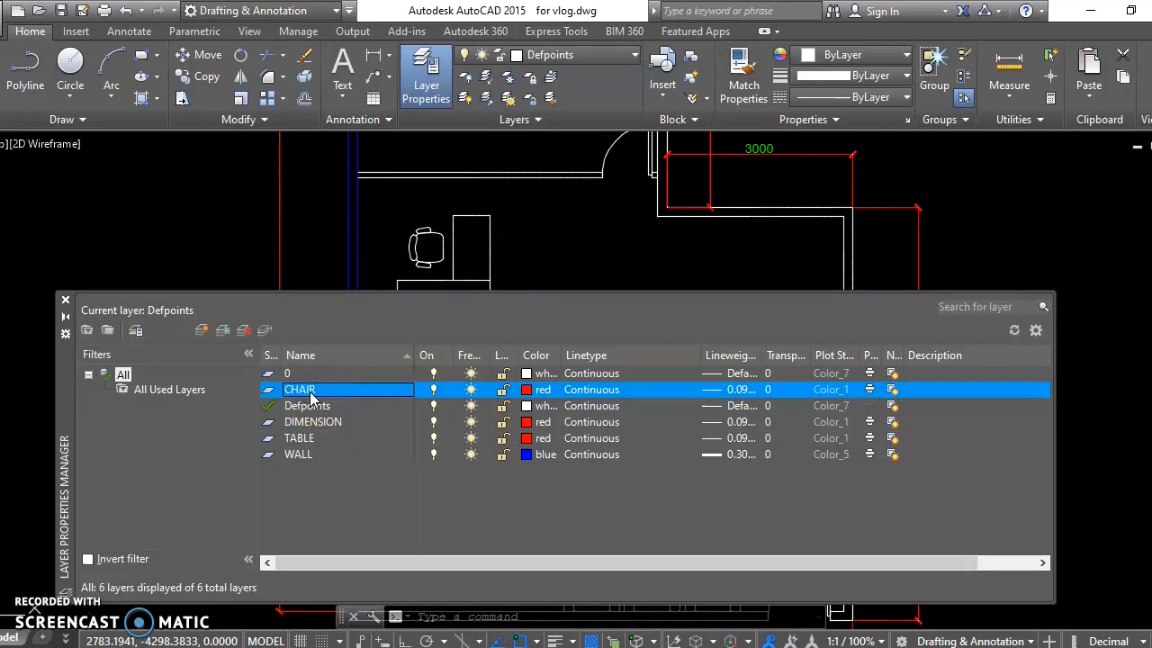
{"action": "key", "text": "Delete"}
{"action": "left_click", "coordinate": [324, 391]}
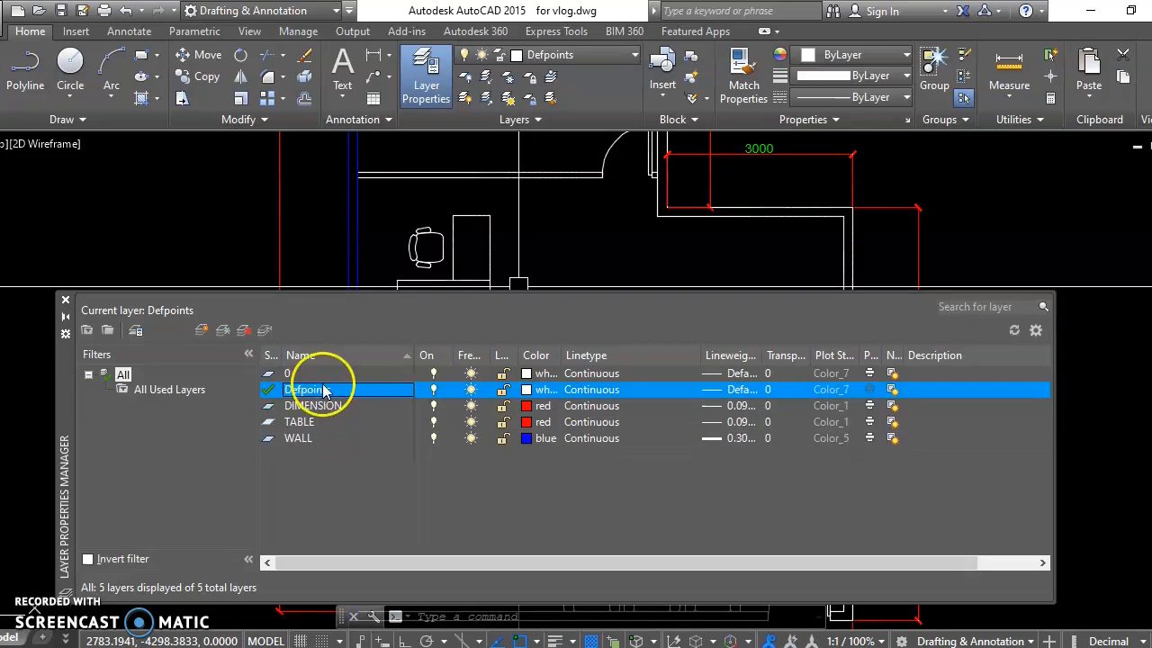
{"action": "left_click", "coordinate": [306, 422]}
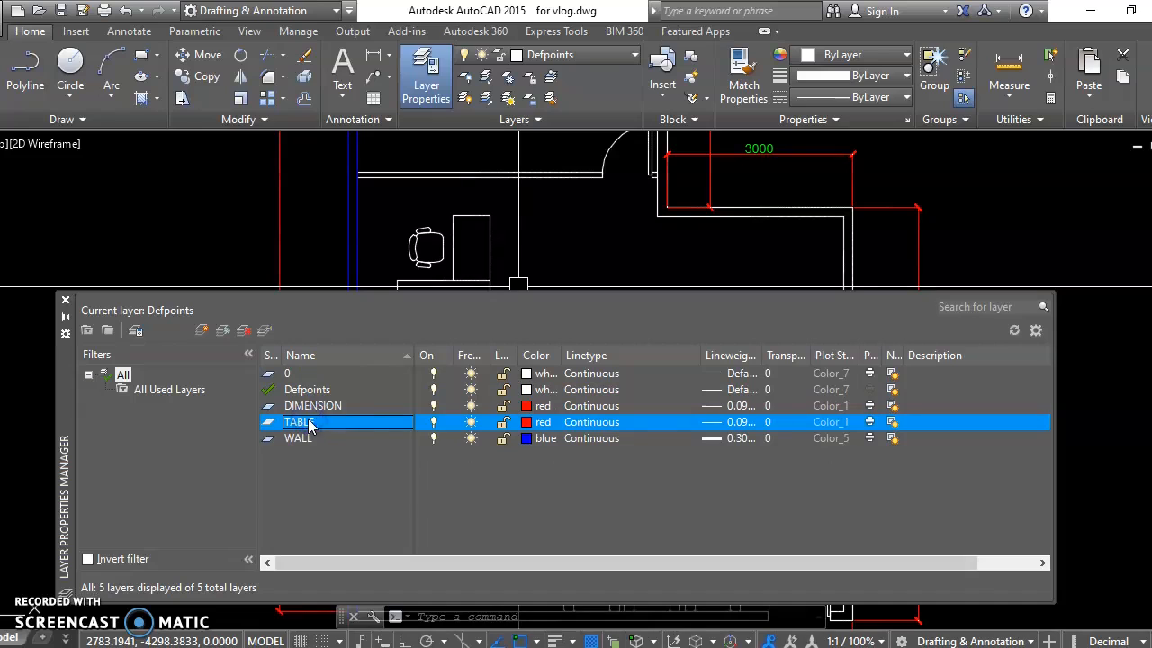
{"action": "key", "text": "Delete"}
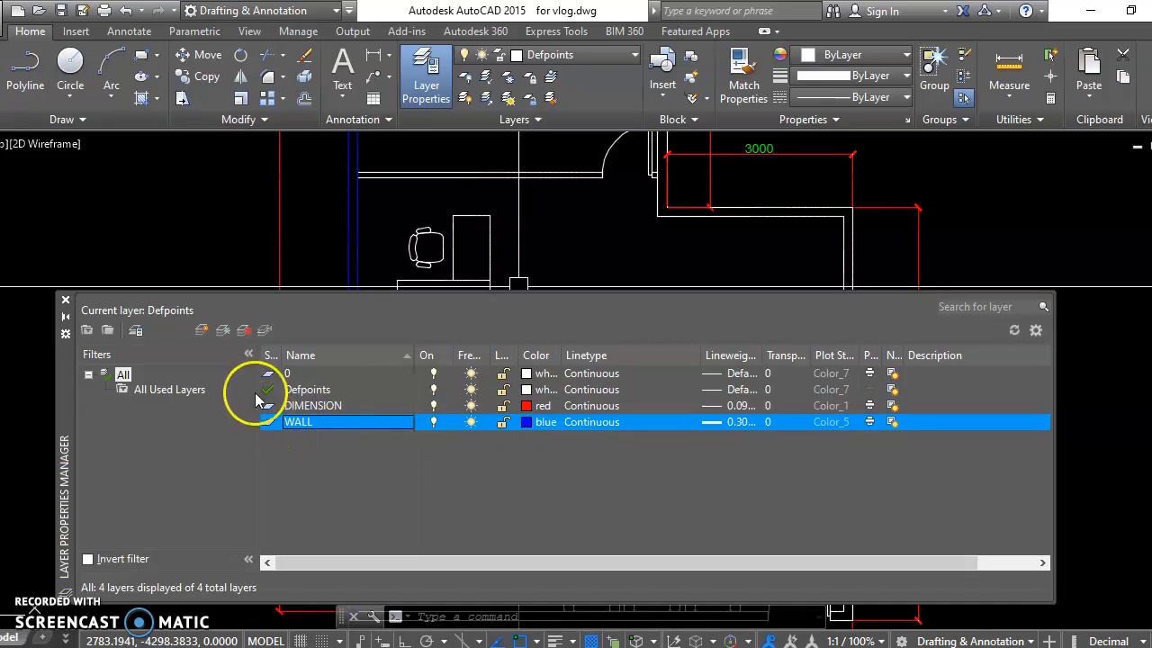
Step: Create a new layer named TABLE AND CHAIRS, set its color to red, and close the layer manager
{"action": "left_click", "coordinate": [204, 330]}
{"action": "type", "text": "A"}
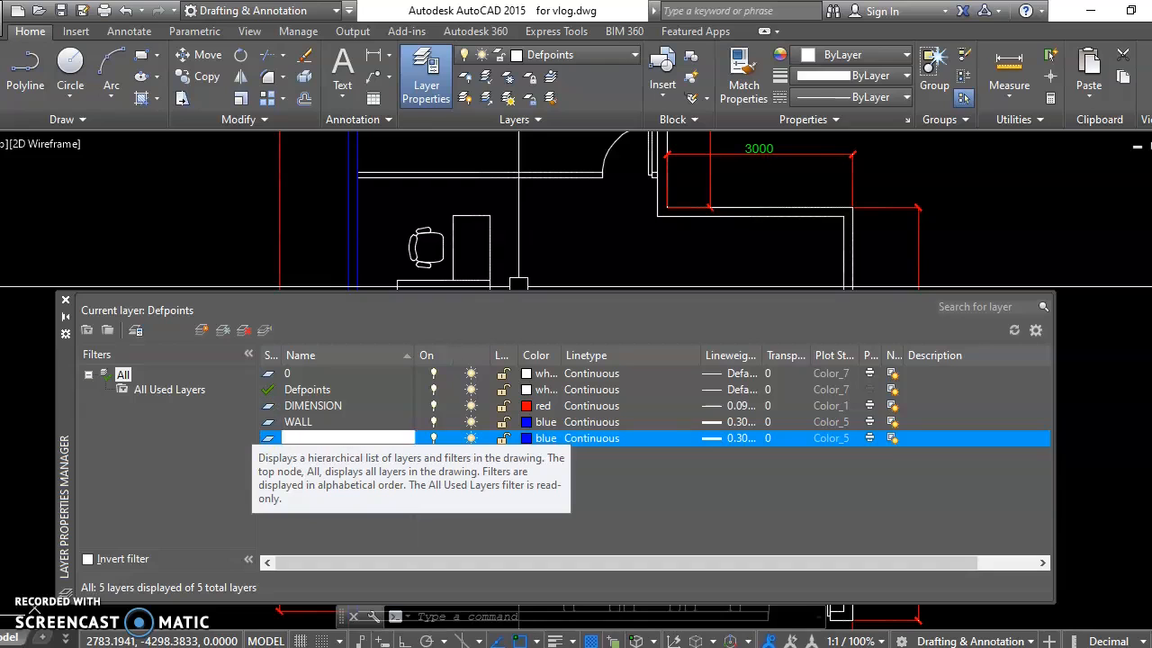
{"action": "left_click", "coordinate": [535, 439]}
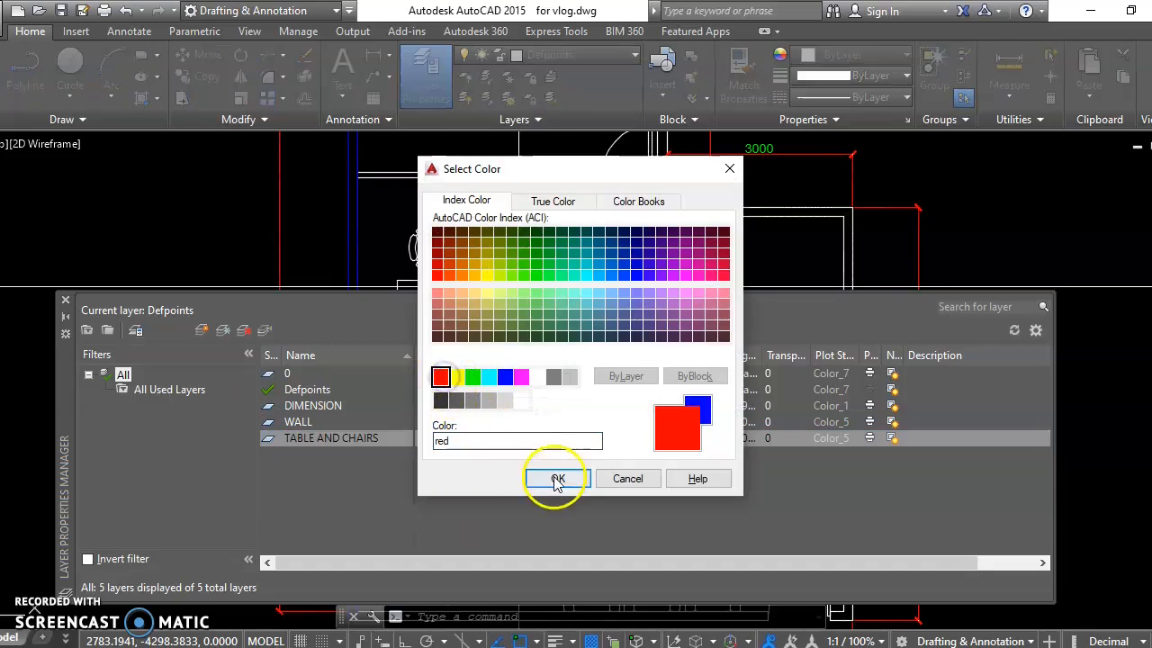
{"action": "left_click", "coordinate": [557, 480]}
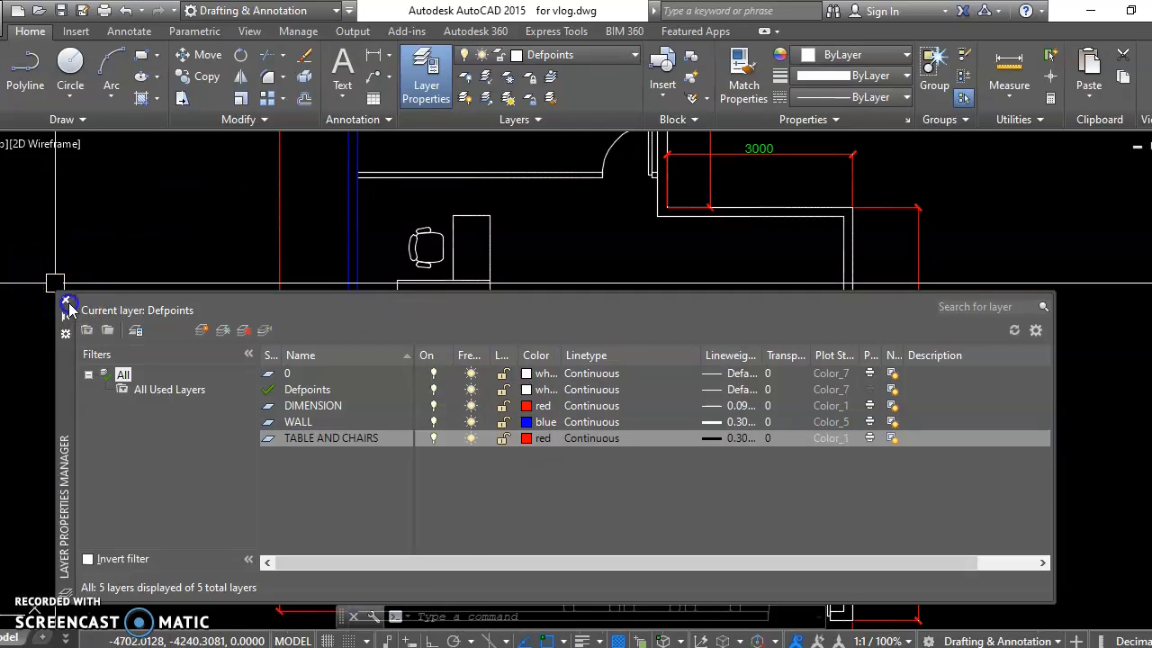
{"action": "left_click", "coordinate": [69, 303]}
Step: Move the upper desk group with its two chairs along the office's west wall to the TABLE AND CHAIRS layer
{"action": "middle_click_drag", "start_coordinate": [521, 315], "coordinate": [525, 316]}
{"action": "left_click", "coordinate": [520, 251]}
{"action": "left_click", "coordinate": [413, 386]}
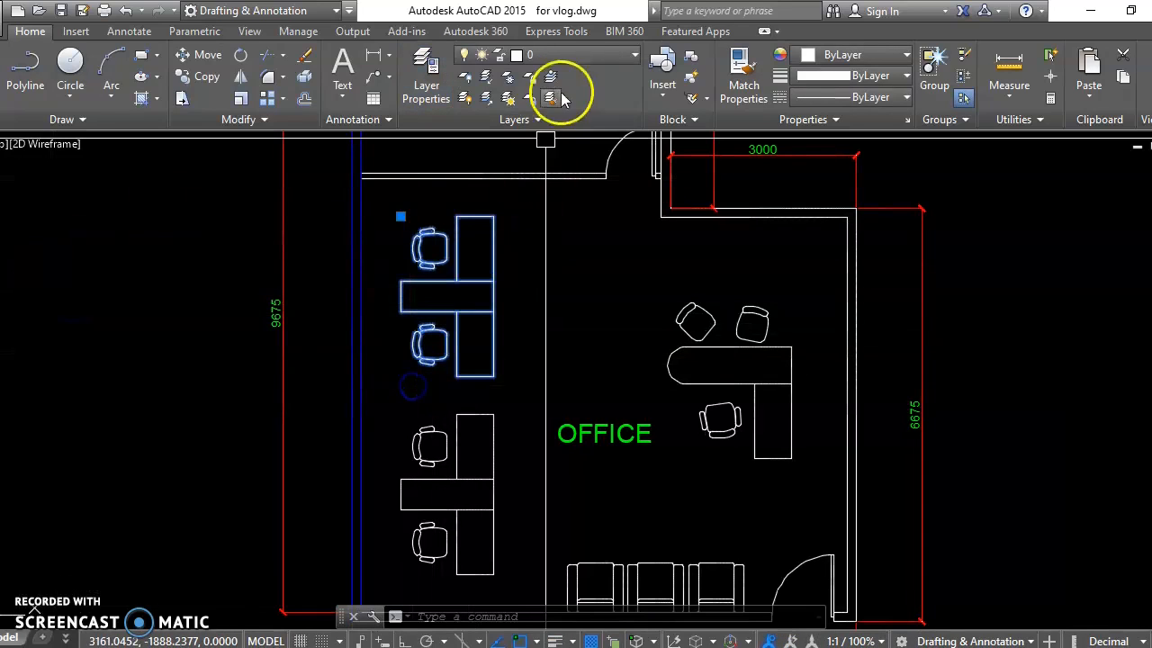
{"action": "left_click", "coordinate": [559, 57]}
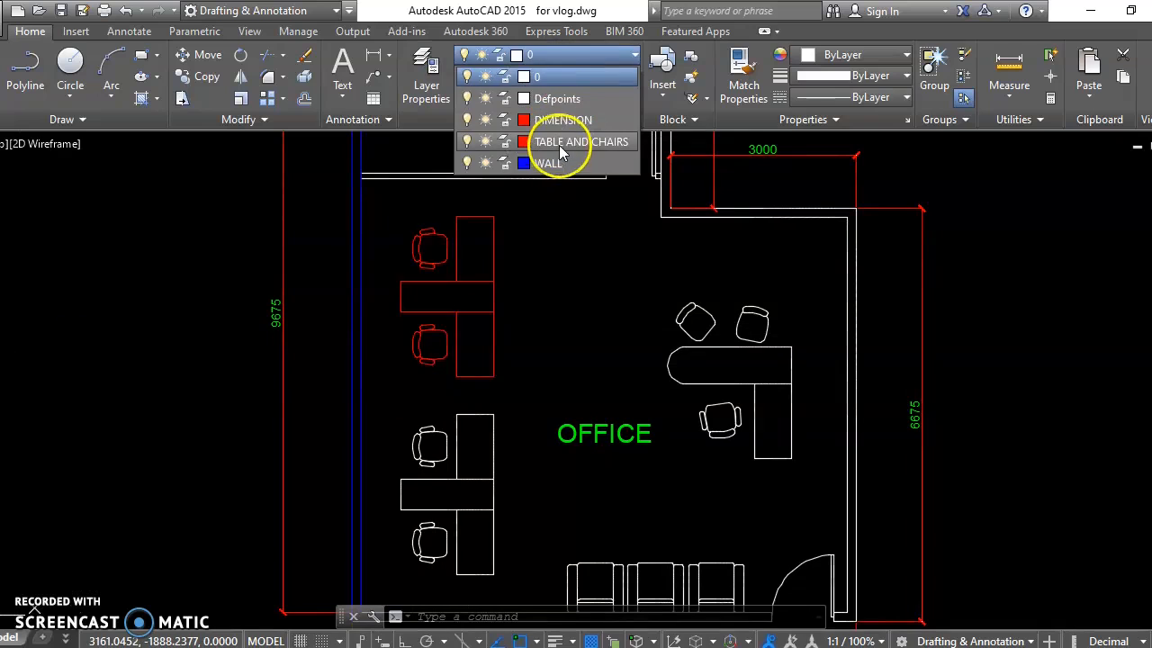
{"action": "left_click", "coordinate": [559, 145]}
{"action": "key", "text": "Escape"}
Step: Assign the L-shaped desk and its three chairs on the office's east side to the TABLE AND CHAIRS layer
{"action": "left_click", "coordinate": [812, 295]}
{"action": "left_click", "coordinate": [679, 428]}
{"action": "mouse_move", "coordinate": [679, 413]}
{"action": "middle_mouse_down"}
{"action": "mouse_move", "coordinate": [674, 372]}
{"action": "mouse_move", "coordinate": [704, 225]}
{"action": "middle_mouse_up"}
{"action": "left_click", "coordinate": [542, 58]}
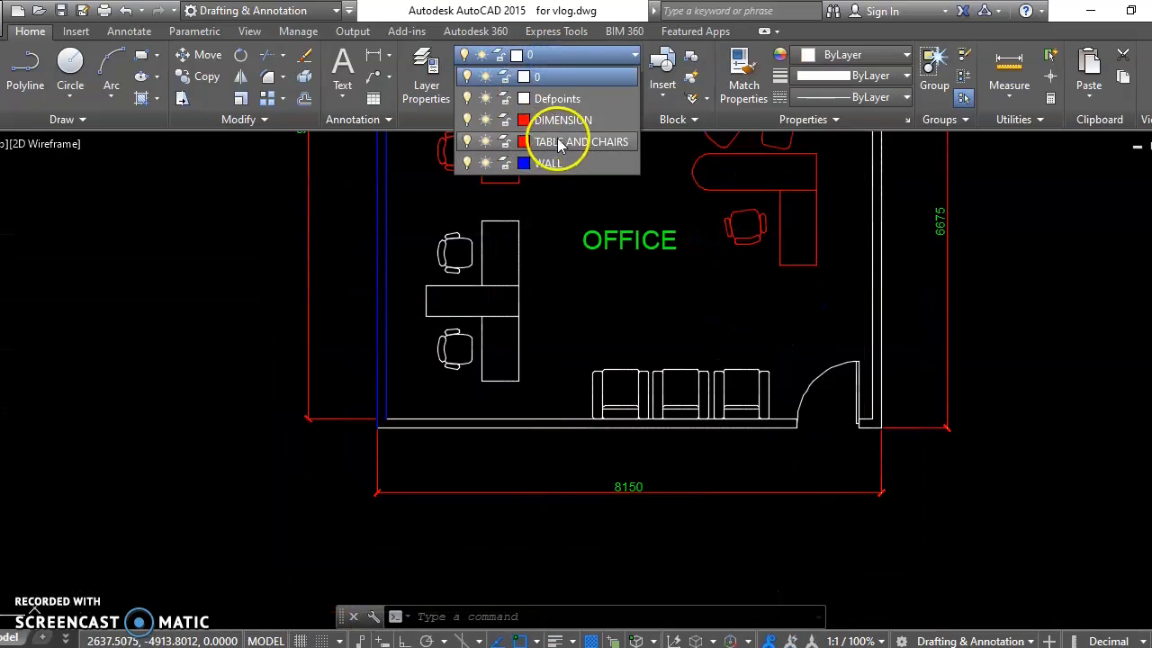
{"action": "left_click", "coordinate": [552, 144]}
{"action": "key", "text": "Escape"}
Step: Put the lower desk group with two chairs beside the west wall on the TABLE AND CHAIRS layer
{"action": "left_click", "coordinate": [538, 225]}
{"action": "left_click", "coordinate": [418, 333]}
{"action": "left_click", "coordinate": [517, 57]}
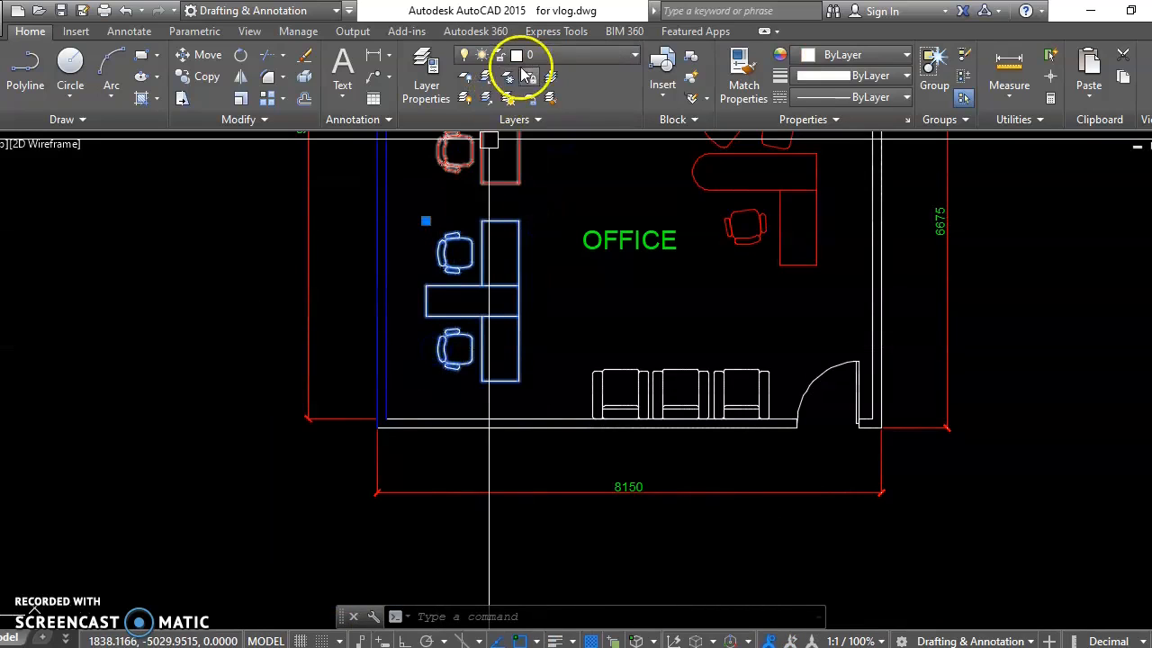
{"action": "left_click", "coordinate": [553, 144]}
{"action": "key", "text": "Escape"}
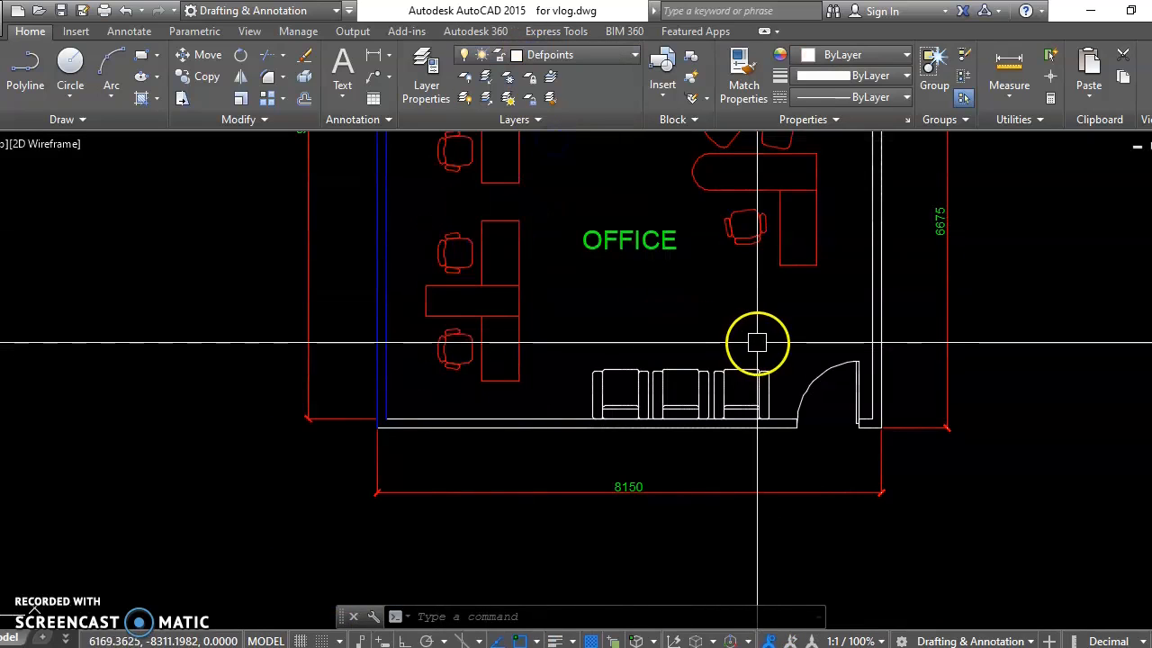
Step: Move the row of three armchairs along the office's lower wall to the TABLE AND CHAIRS layer
{"action": "middle_click_drag", "start_coordinate": [756, 340], "coordinate": [706, 403]}
{"action": "left_click", "coordinate": [732, 419]}
{"action": "left_click", "coordinate": [528, 458]}
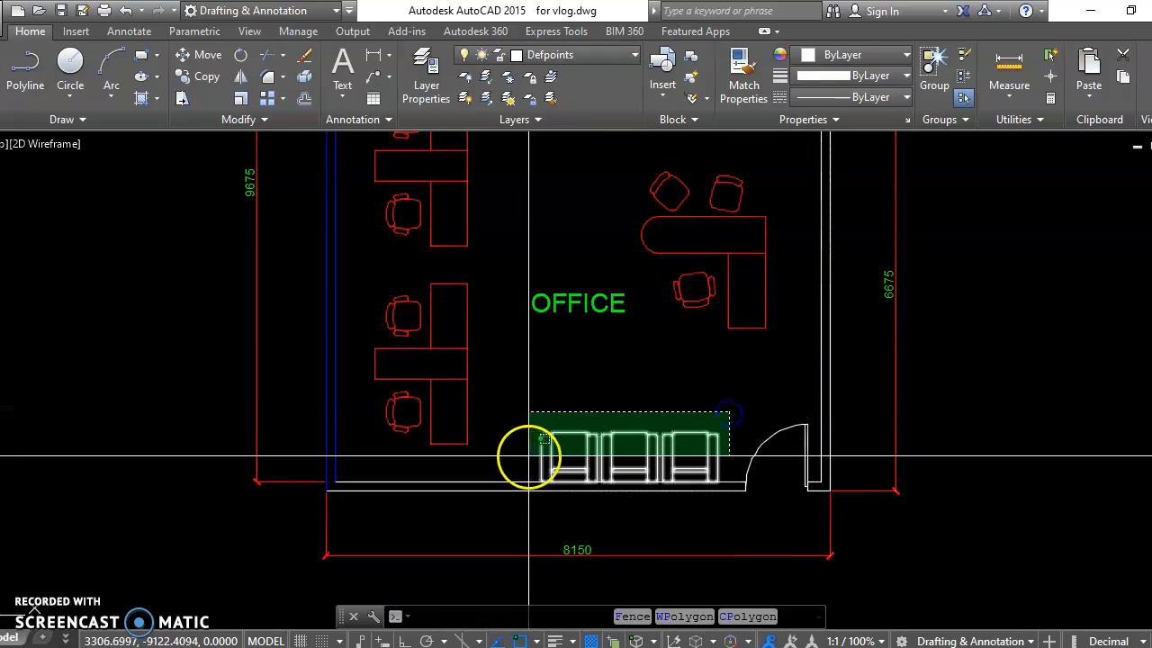
{"action": "left_click", "coordinate": [538, 56]}
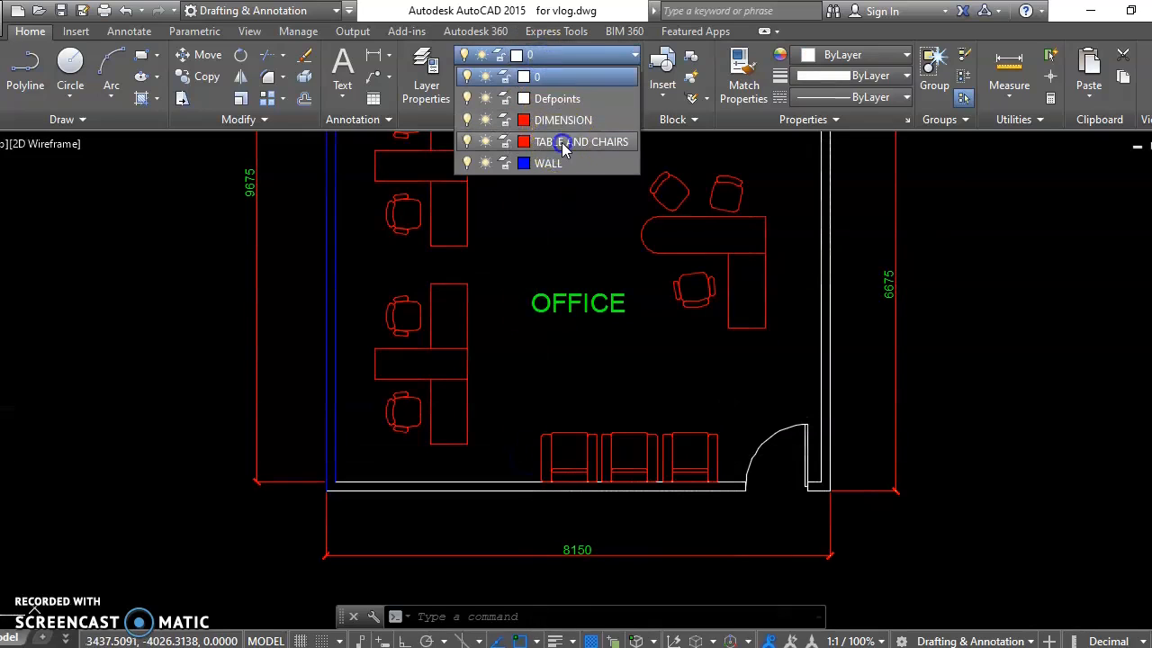
{"action": "left_click", "coordinate": [562, 144]}
{"action": "key", "text": "Escape"}
Step: Assign the office's east wall lines and the adjoining stepped wall lines beside the dining area to the WALL layer
{"action": "middle_click_drag", "start_coordinate": [699, 311], "coordinate": [645, 381]}
{"action": "left_click", "coordinate": [782, 329]}
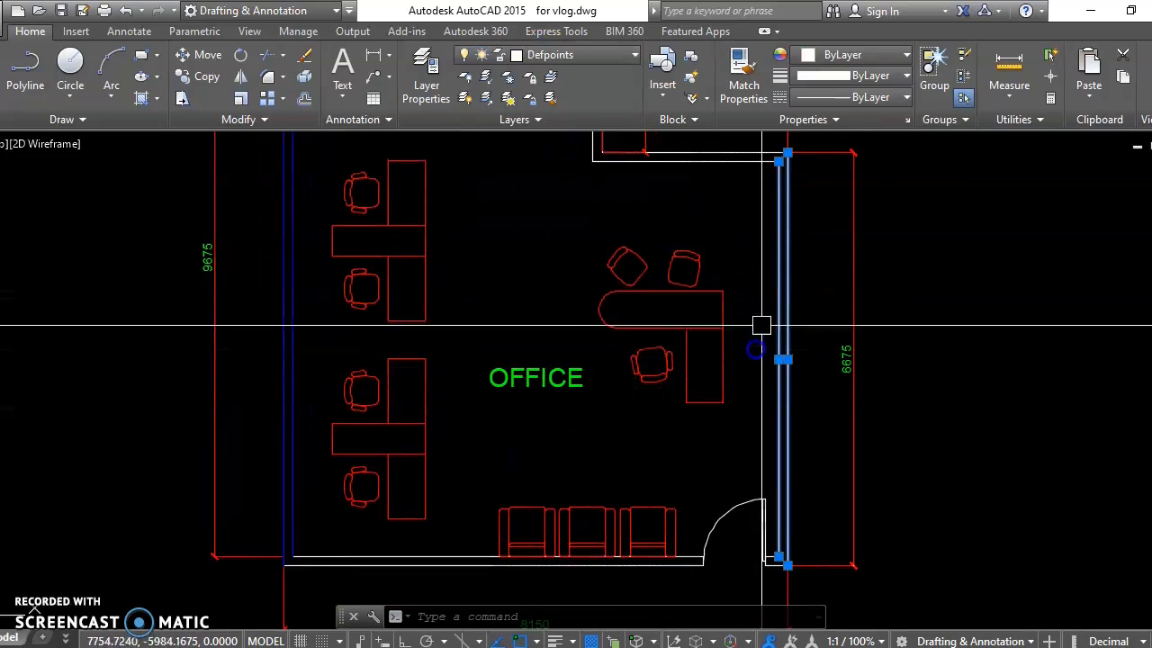
{"action": "middle_click_drag", "start_coordinate": [672, 197], "coordinate": [691, 357]}
{"action": "scroll", "coordinate": [711, 323], "scroll_direction": "up", "scroll_amount": 4}
{"action": "left_click", "coordinate": [735, 262]}
{"action": "left_click", "coordinate": [697, 368]}
{"action": "middle_click_drag", "start_coordinate": [495, 283], "coordinate": [532, 452]}
{"action": "left_click", "coordinate": [519, 226]}
{"action": "left_click", "coordinate": [491, 210]}
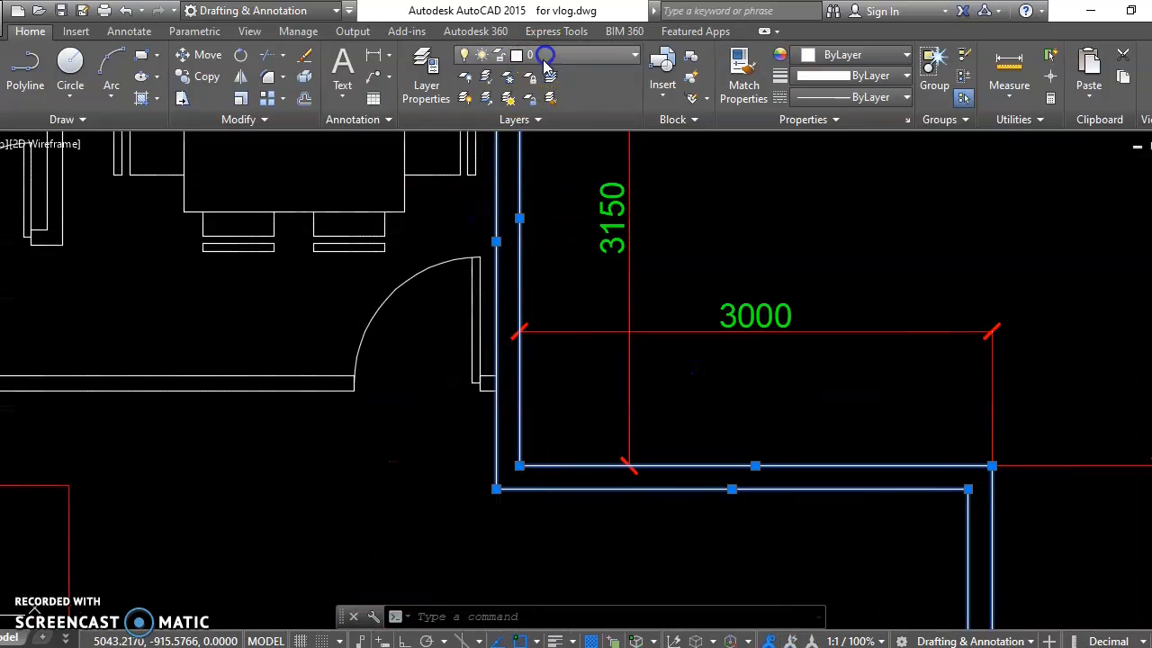
{"action": "left_click", "coordinate": [544, 58]}
{"action": "left_click", "coordinate": [554, 163]}
{"action": "middle_click_drag", "start_coordinate": [495, 263], "coordinate": [716, 368]}
{"action": "key", "text": "Escape"}
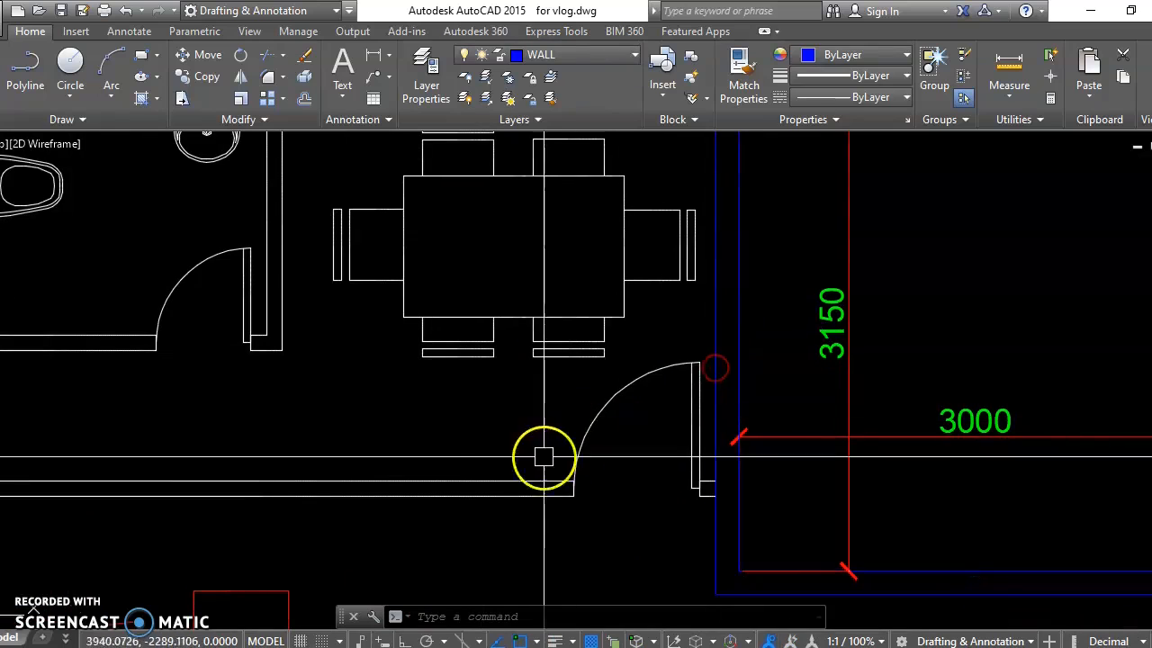
Step: Move the two long partition lines between the dining area and the office to the WALL layer
{"action": "left_click", "coordinate": [526, 489]}
{"action": "middle_click_drag", "start_coordinate": [450, 532], "coordinate": [612, 445]}
{"action": "scroll", "coordinate": [656, 329], "scroll_direction": "down", "scroll_amount": 3}
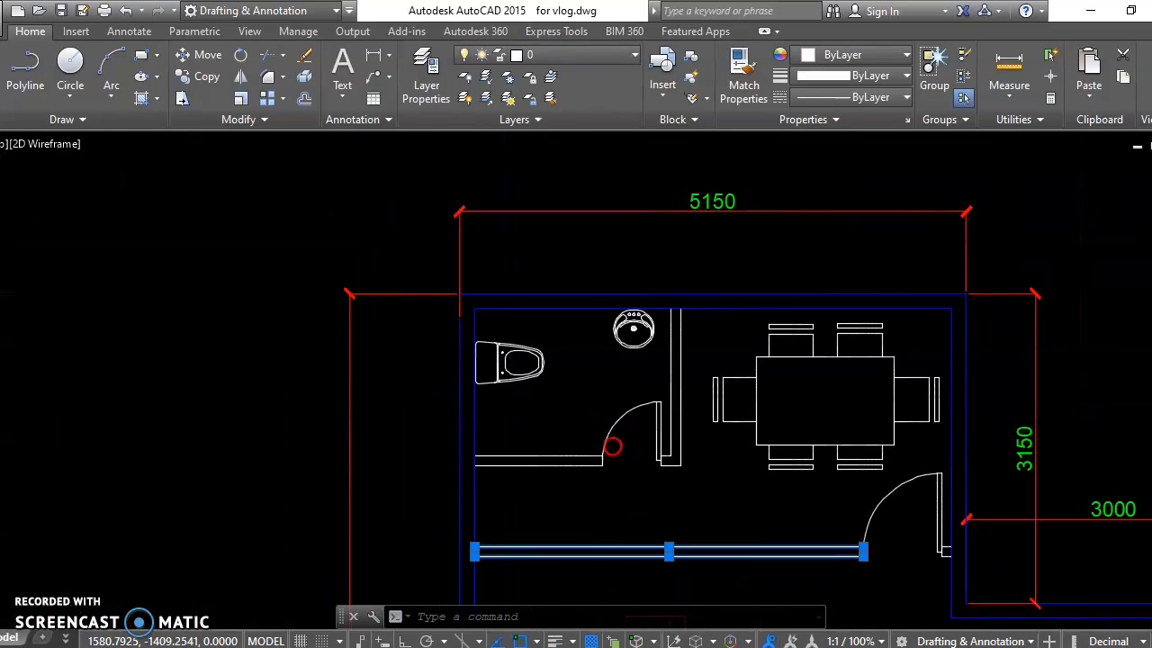
{"action": "left_click", "coordinate": [598, 58]}
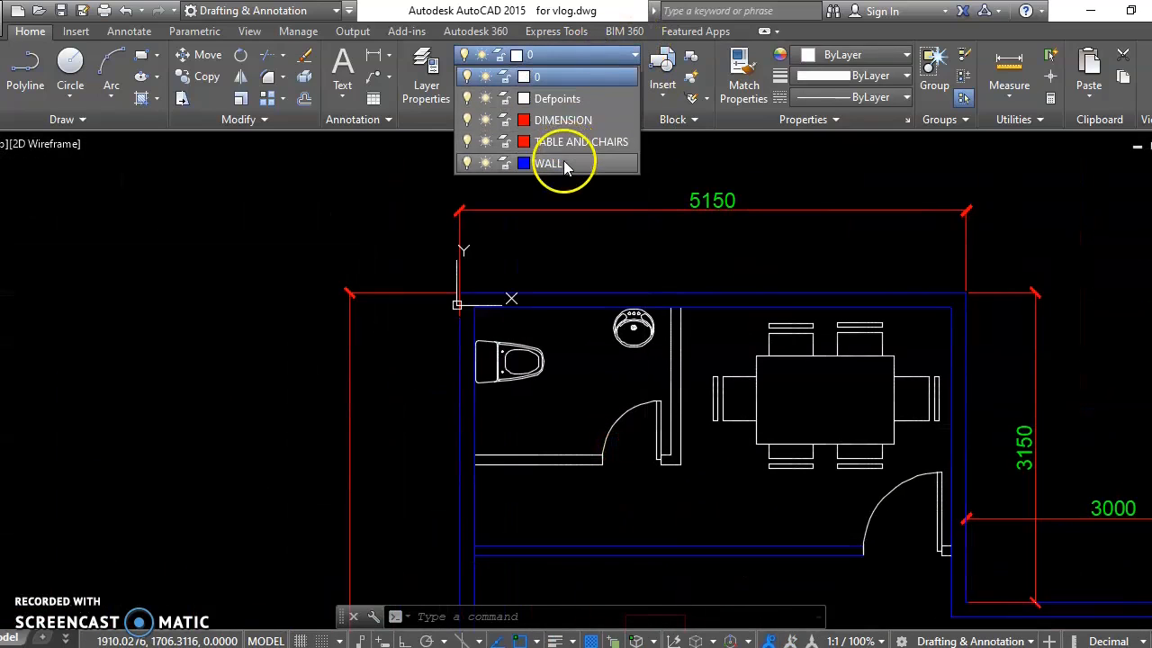
{"action": "left_click", "coordinate": [552, 162]}
{"action": "key", "text": "Escape"}
{"action": "middle_click_drag", "start_coordinate": [684, 408], "coordinate": [636, 302]}
{"action": "middle_click_drag", "start_coordinate": [514, 334], "coordinate": [502, 301]}
{"action": "scroll", "coordinate": [561, 307], "scroll_direction": "up", "scroll_amount": 2}
{"action": "middle_click_drag", "start_coordinate": [646, 247], "coordinate": [606, 313]}
{"action": "left_click", "coordinate": [634, 217]}
{"action": "left_click", "coordinate": [551, 243]}
{"action": "left_click", "coordinate": [427, 364]}
{"action": "left_click", "coordinate": [372, 420]}
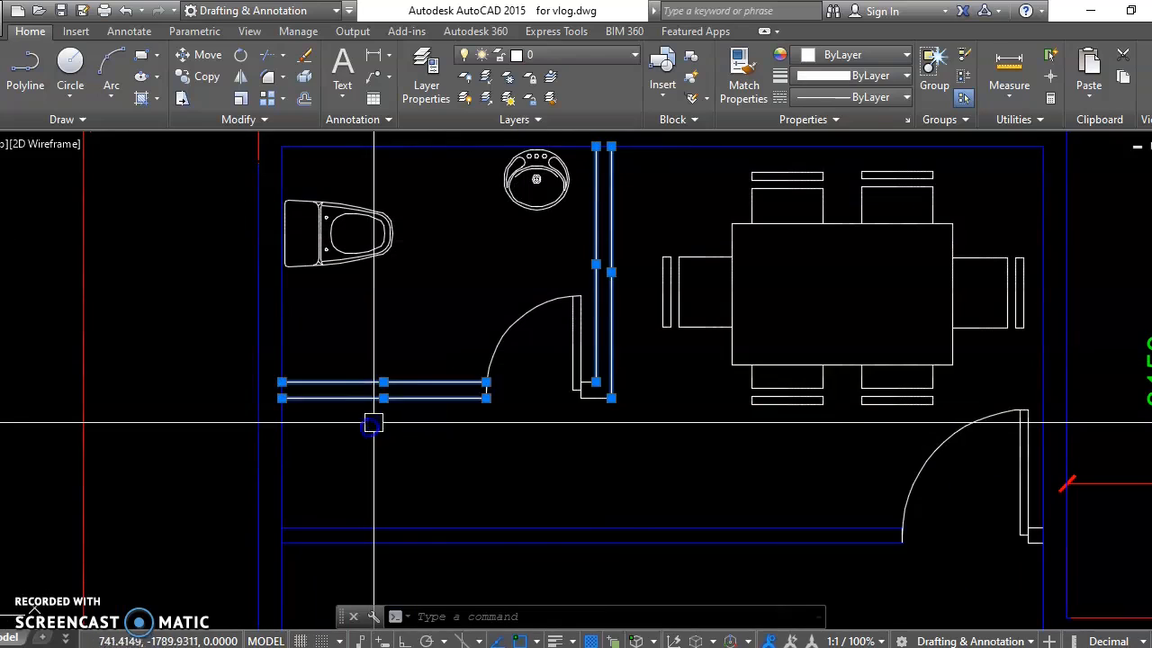
{"action": "left_click", "coordinate": [548, 106]}
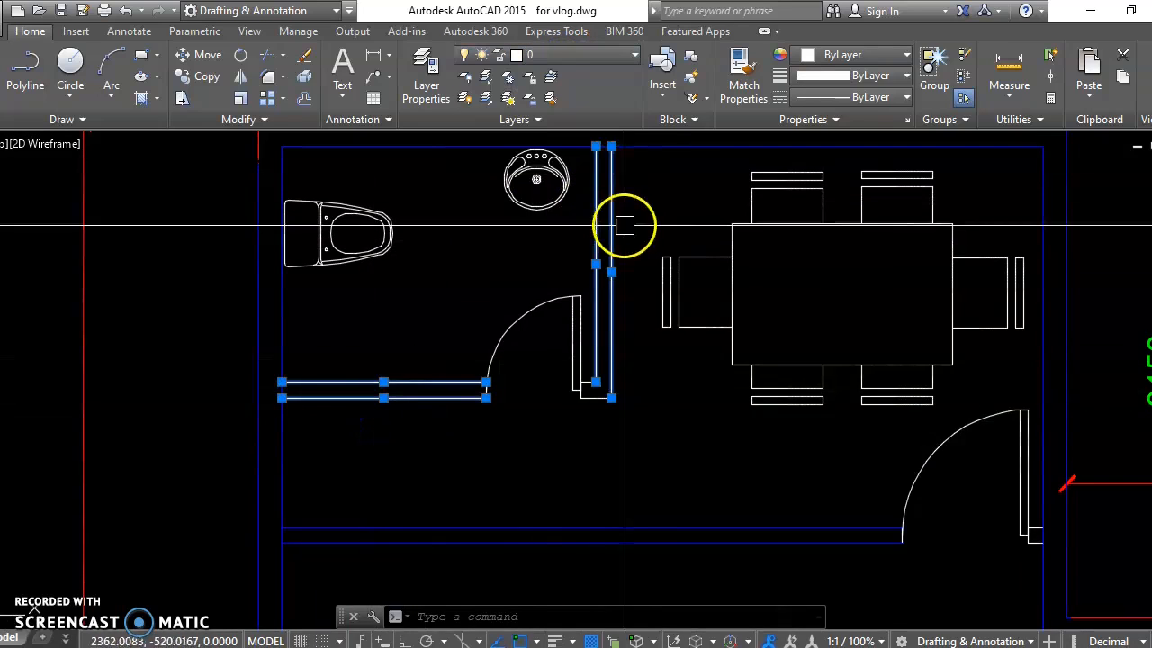
{"action": "key", "text": "Escape"}
Step: Create a new layer named INTERIOR WALL
{"action": "type", "text": "la"}
{"action": "key", "text": "Return"}
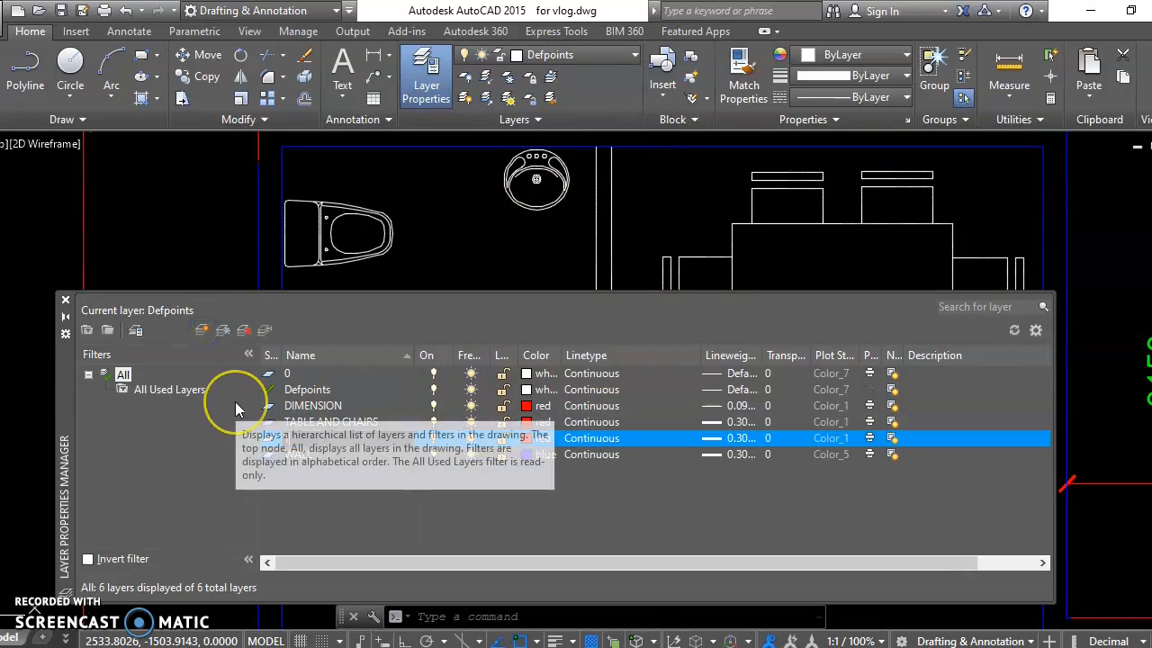
{"action": "key", "text": "BackSpace"}
{"action": "type", "text": "INTERIOR WALL"}
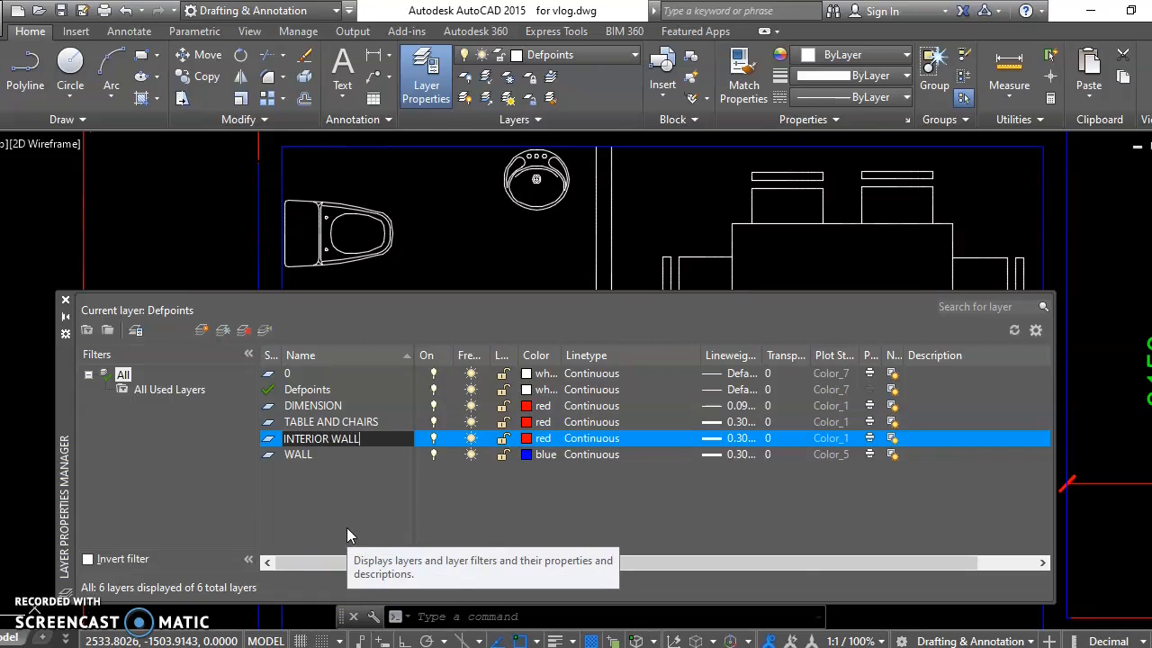
Step: Set the INTERIOR WALL layer's color to green and lineweight to 0.20 mm, and close the layer manager
{"action": "left_click", "coordinate": [536, 439]}
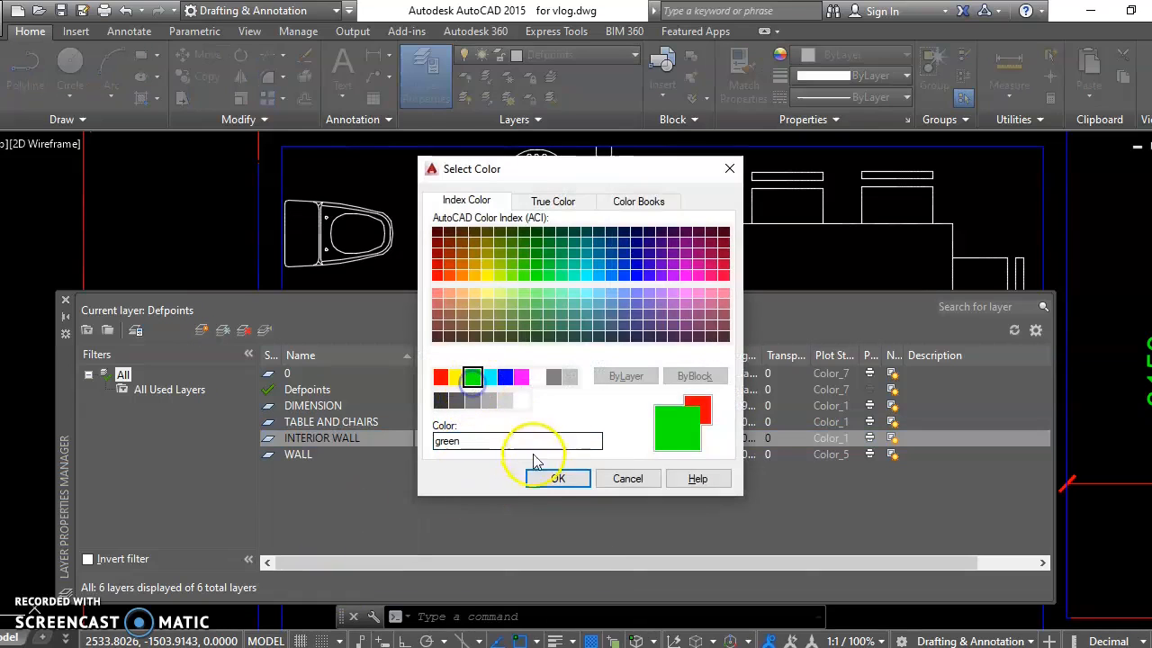
{"action": "left_click", "coordinate": [580, 479]}
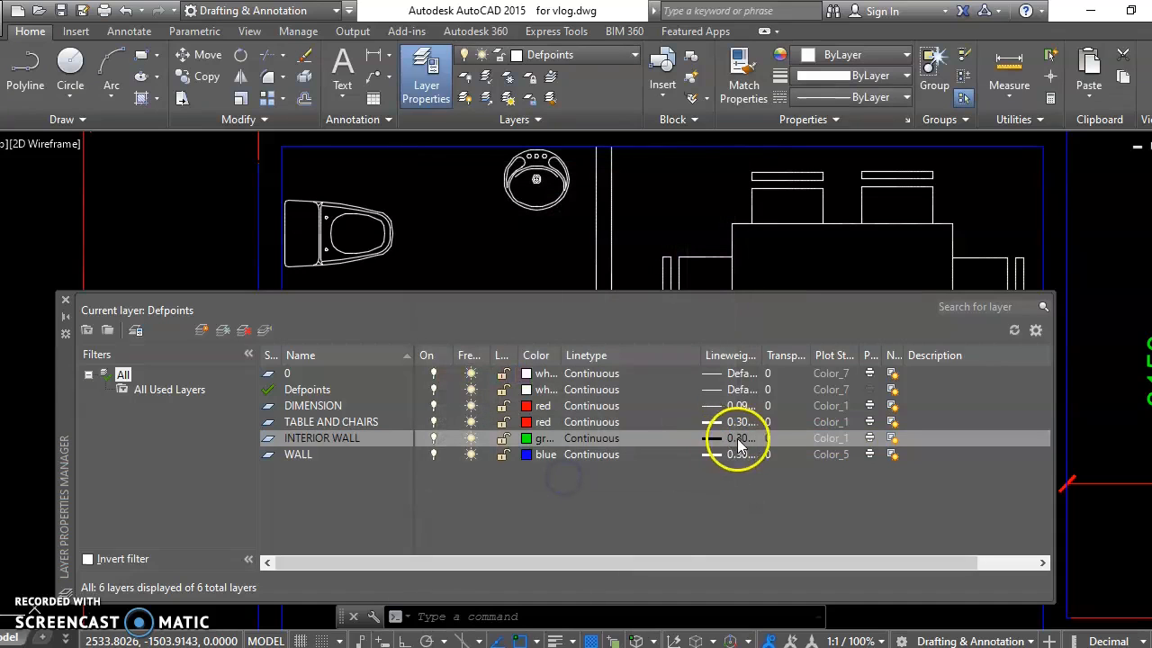
{"action": "left_click", "coordinate": [737, 438]}
{"action": "left_click", "coordinate": [587, 331]}
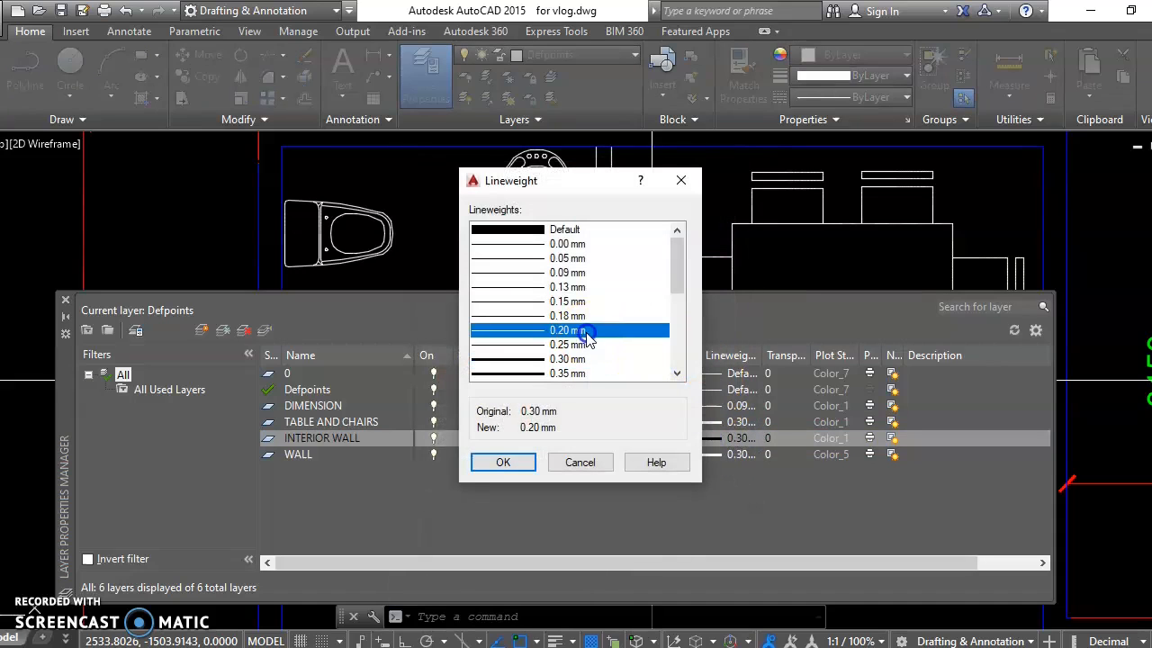
{"action": "left_click", "coordinate": [502, 463]}
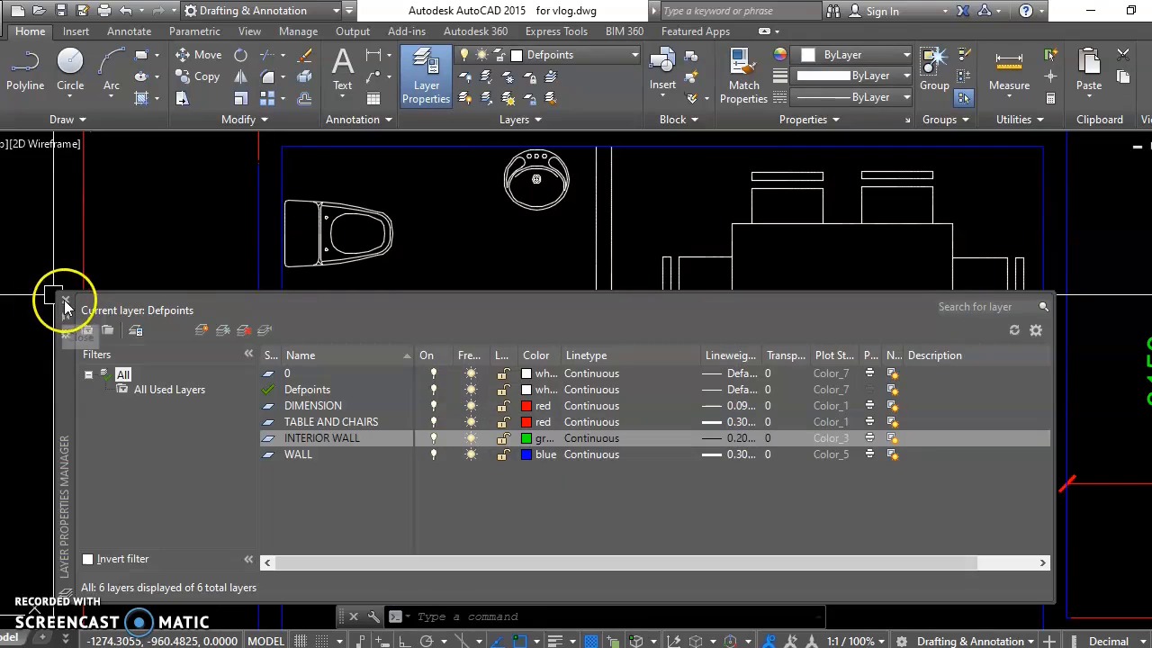
{"action": "left_click", "coordinate": [65, 301]}
Step: Assign the toilet room's partition walls, including the short end lines at the door opening, to the INTERIOR WALL layer
{"action": "left_click", "coordinate": [632, 192]}
{"action": "left_click", "coordinate": [586, 209]}
{"action": "scroll", "coordinate": [600, 401], "scroll_direction": "up", "scroll_amount": 5}
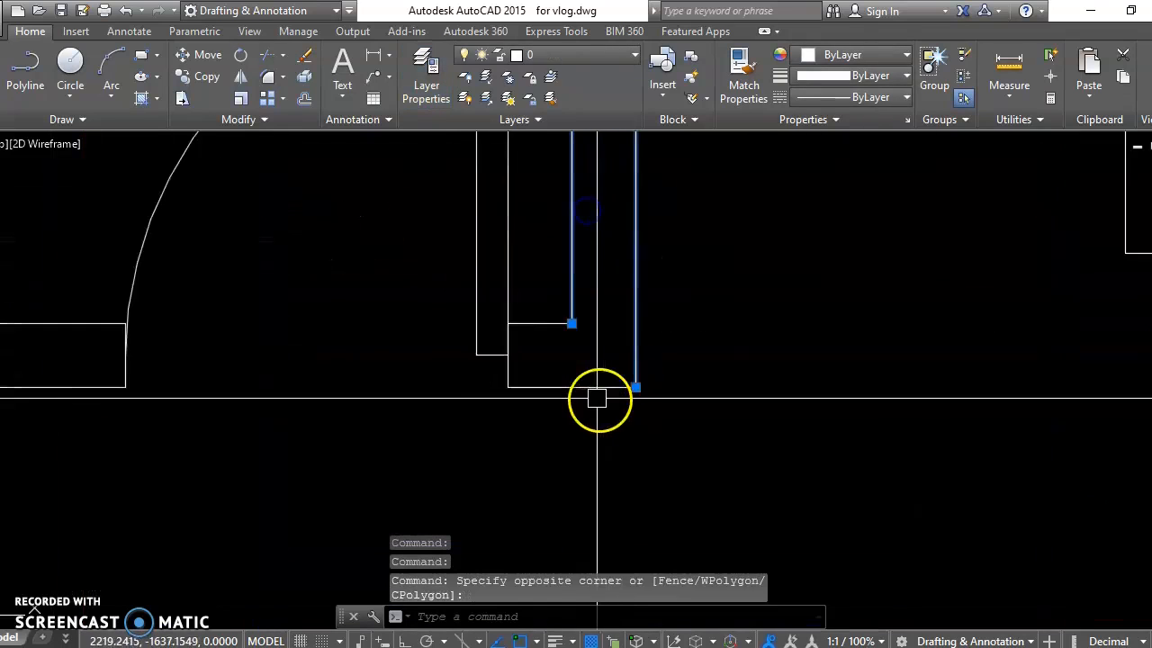
{"action": "scroll", "coordinate": [592, 393], "scroll_direction": "up", "scroll_amount": 2}
{"action": "left_click", "coordinate": [514, 249]}
{"action": "left_click", "coordinate": [501, 439]}
{"action": "left_click", "coordinate": [481, 360]}
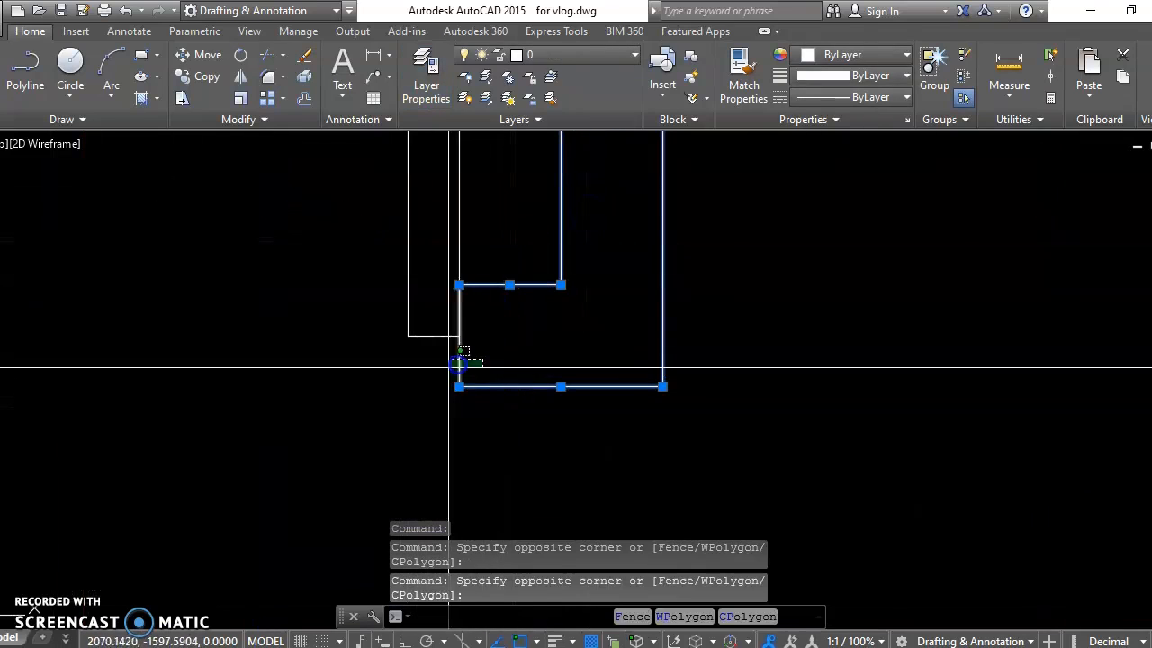
{"action": "left_click", "coordinate": [441, 369]}
{"action": "scroll", "coordinate": [431, 338], "scroll_direction": "down", "scroll_amount": 6}
{"action": "middle_click_drag", "start_coordinate": [177, 347], "coordinate": [466, 375]}
{"action": "left_click", "coordinate": [455, 318]}
{"action": "left_click", "coordinate": [393, 451]}
{"action": "left_click", "coordinate": [471, 297]}
{"action": "left_click", "coordinate": [630, 463]}
{"action": "left_click", "coordinate": [589, 55]}
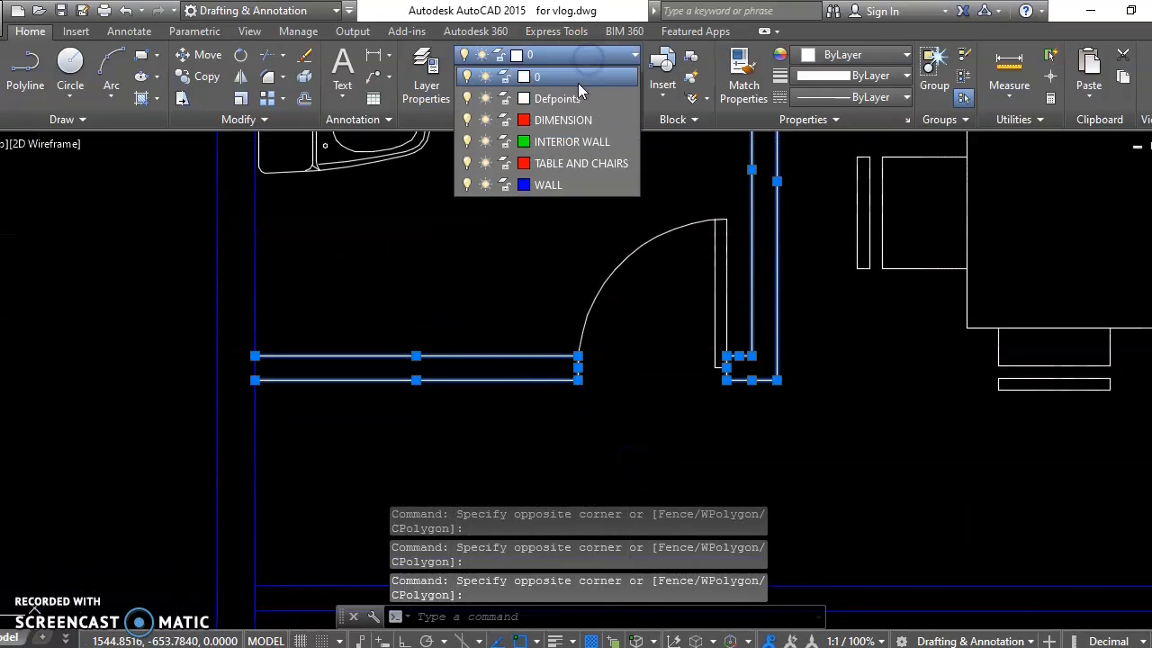
{"action": "left_click", "coordinate": [535, 163]}
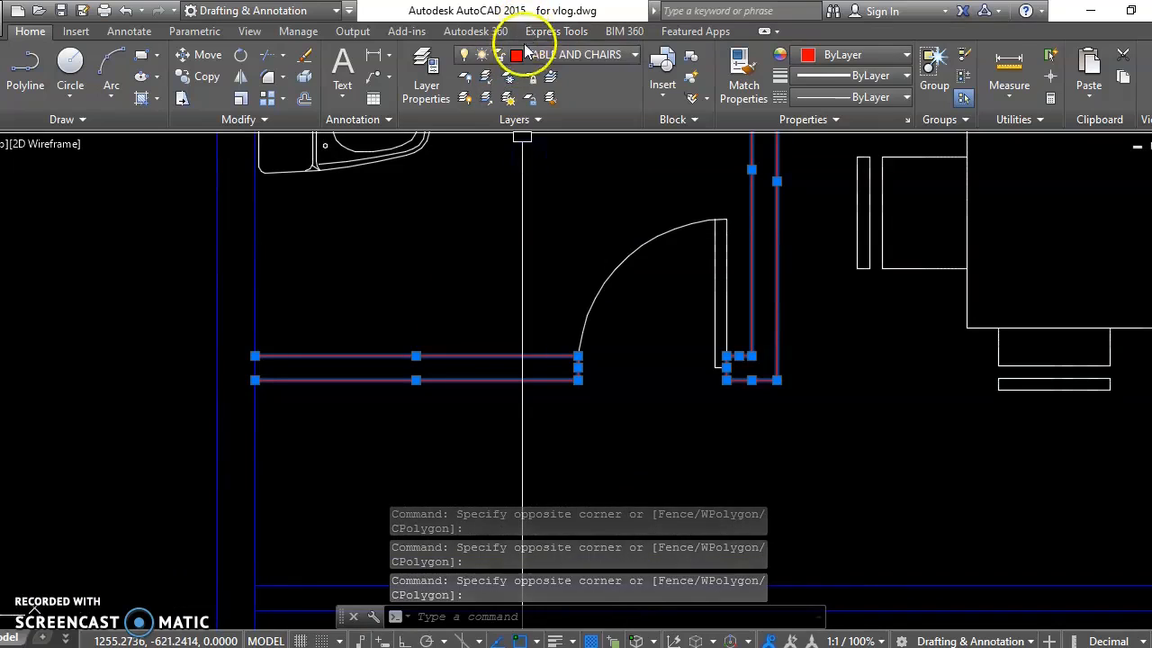
{"action": "left_click", "coordinate": [539, 61]}
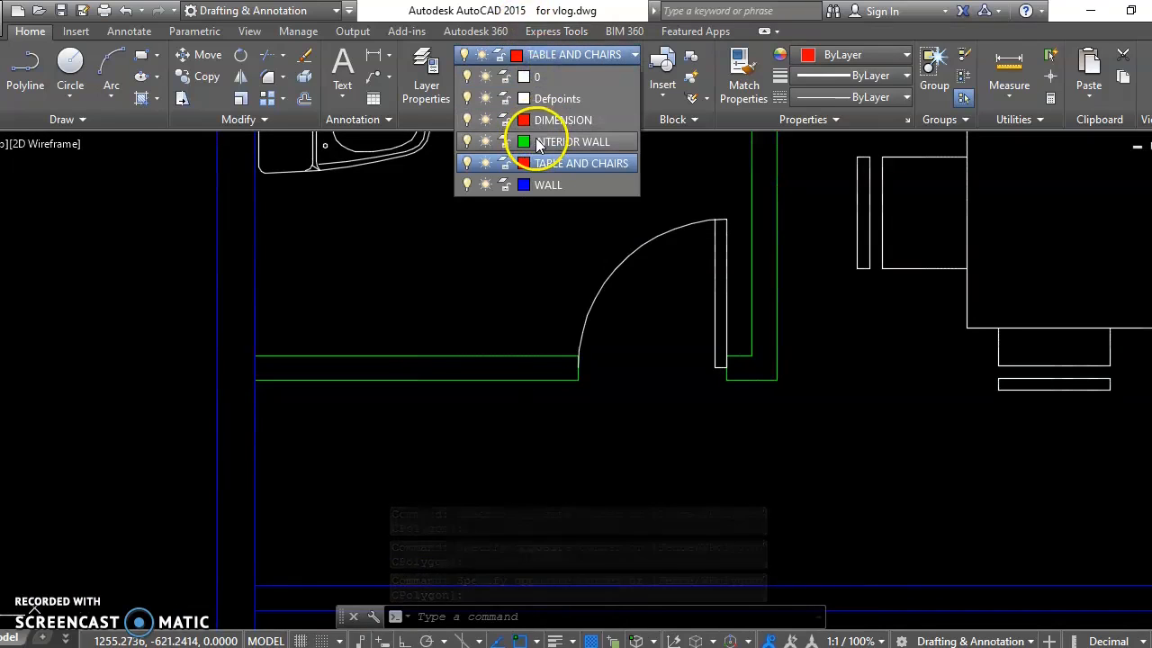
{"action": "left_click", "coordinate": [536, 140]}
{"action": "key", "text": "Escape"}
Step: Create a new layer named DOORS
{"action": "middle_click_drag", "start_coordinate": [663, 314], "coordinate": [619, 308]}
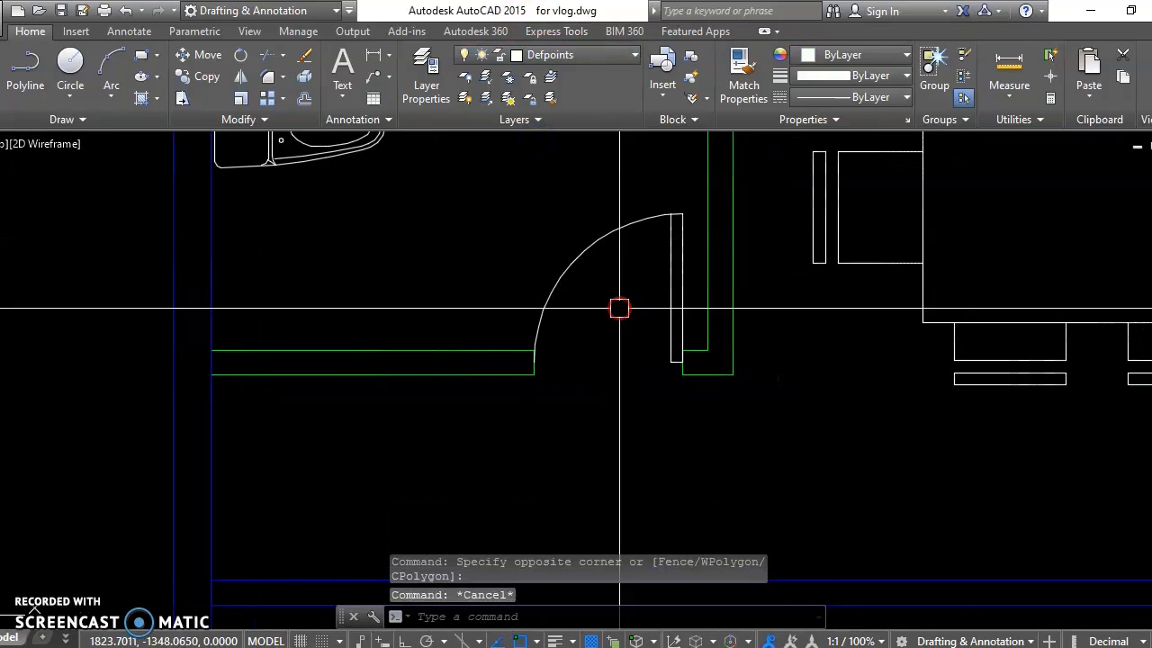
{"action": "type", "text": "la"}
{"action": "key", "text": "Return"}
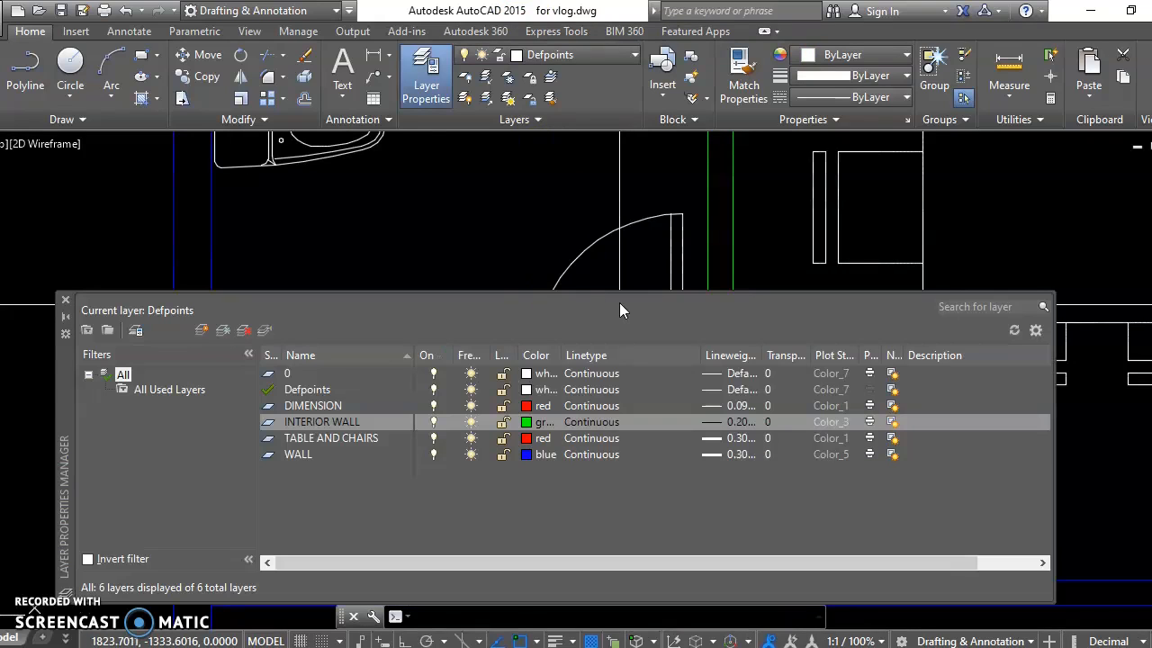
{"action": "left_click", "coordinate": [202, 329]}
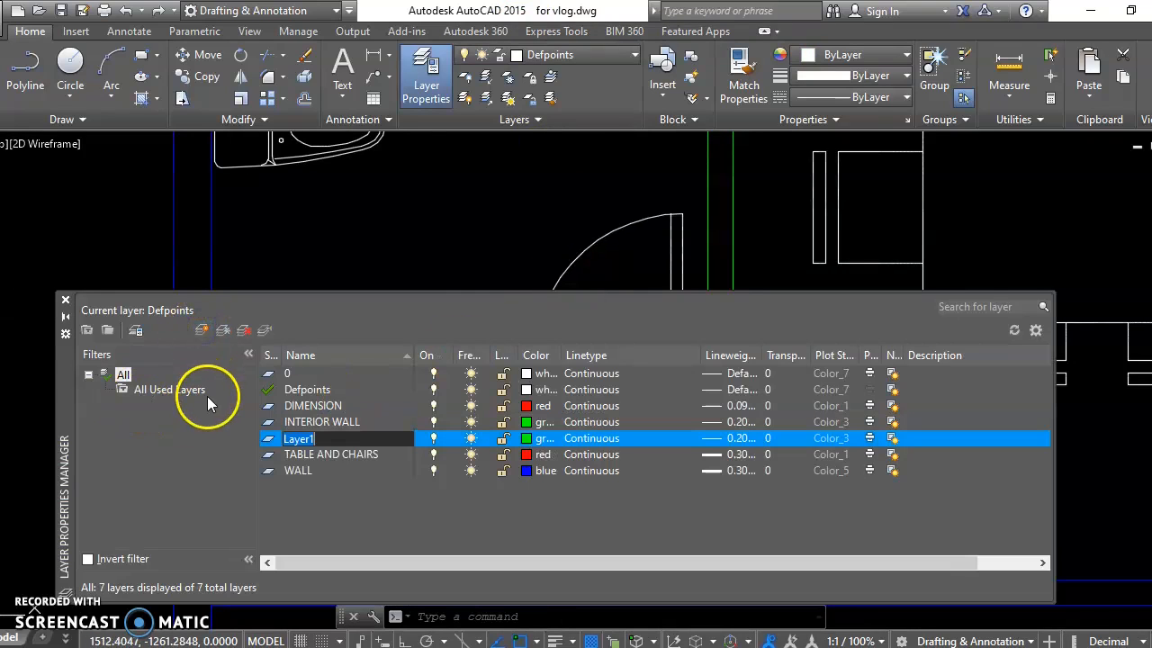
{"action": "type", "text": "DOORS"}
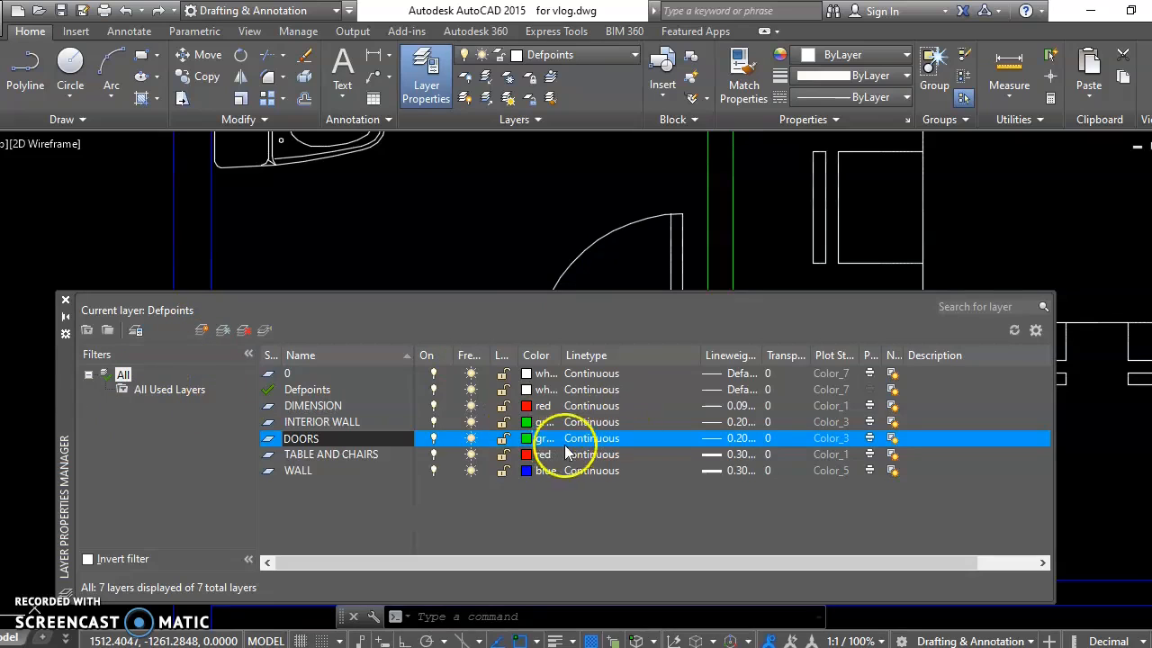
Step: Set the DOORS layer's color to red and lineweight to 0.09 mm, and close the layer manager
{"action": "left_click", "coordinate": [549, 439]}
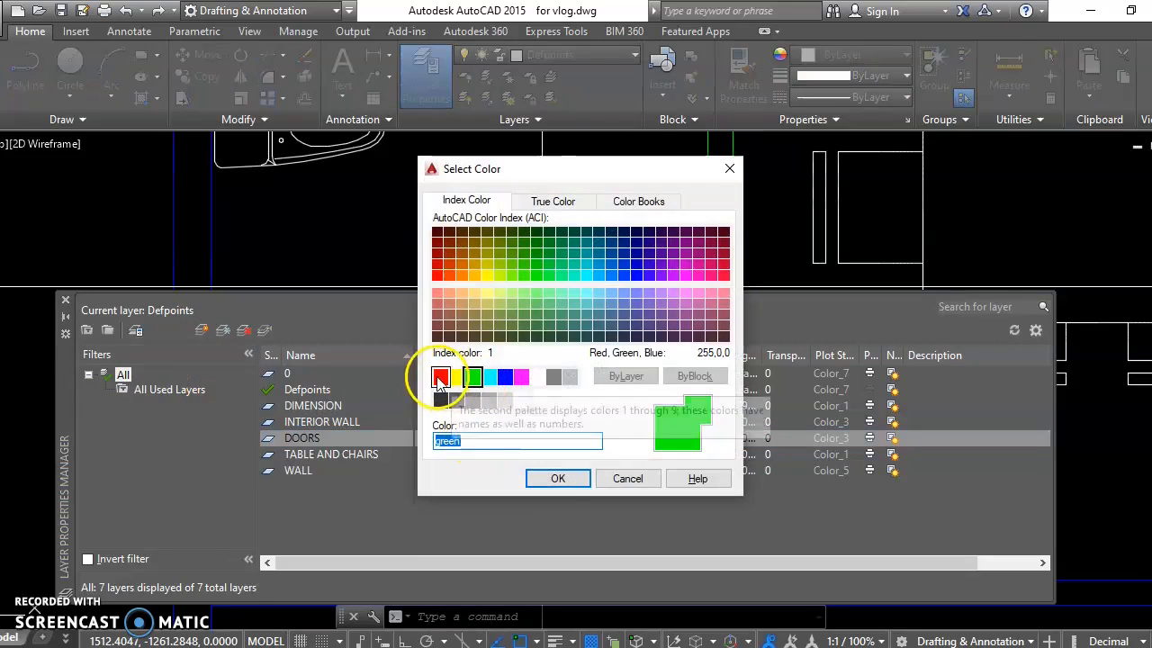
{"action": "left_click", "coordinate": [440, 376]}
{"action": "left_click", "coordinate": [540, 485]}
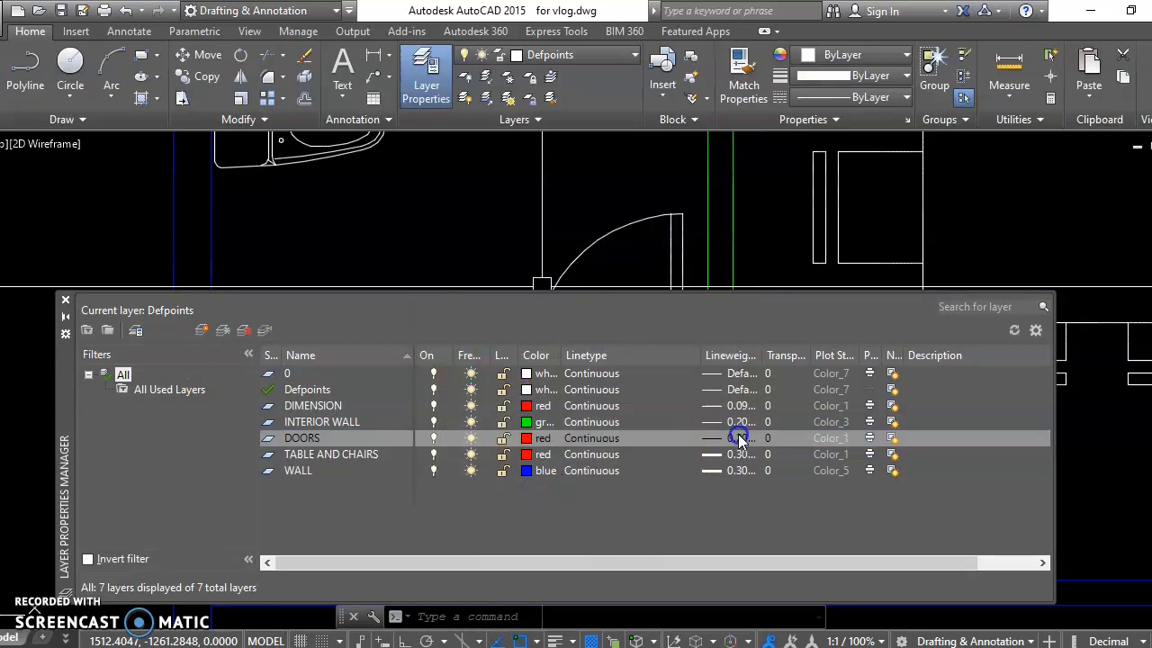
{"action": "left_click", "coordinate": [737, 438]}
{"action": "left_click", "coordinate": [566, 272]}
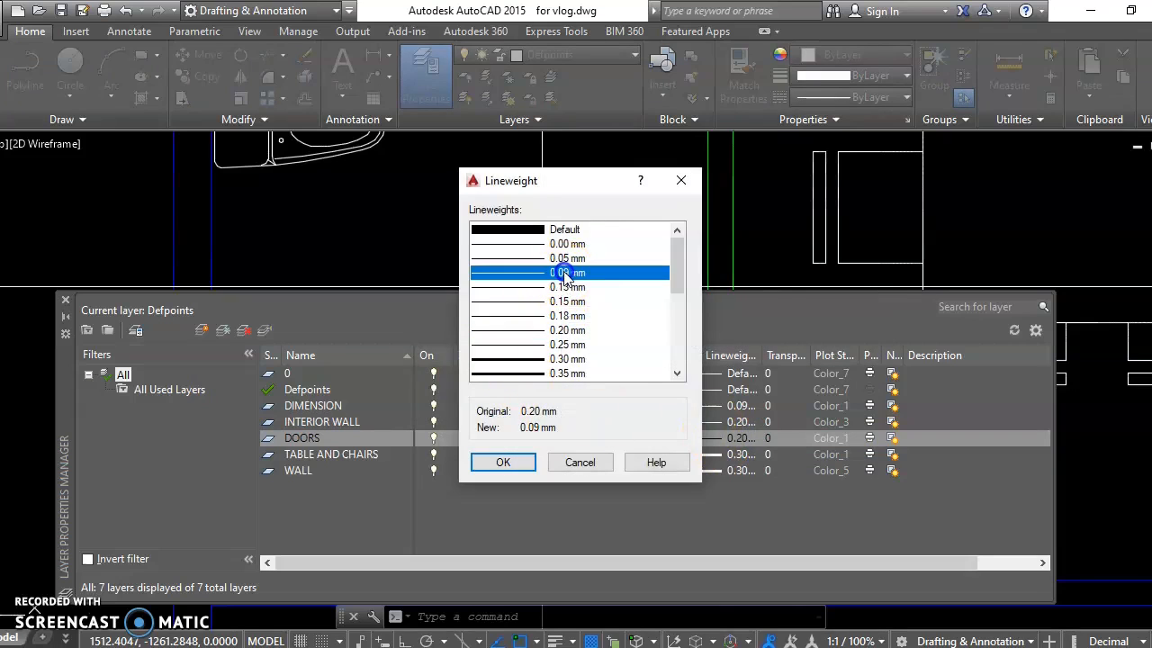
{"action": "left_click", "coordinate": [504, 462]}
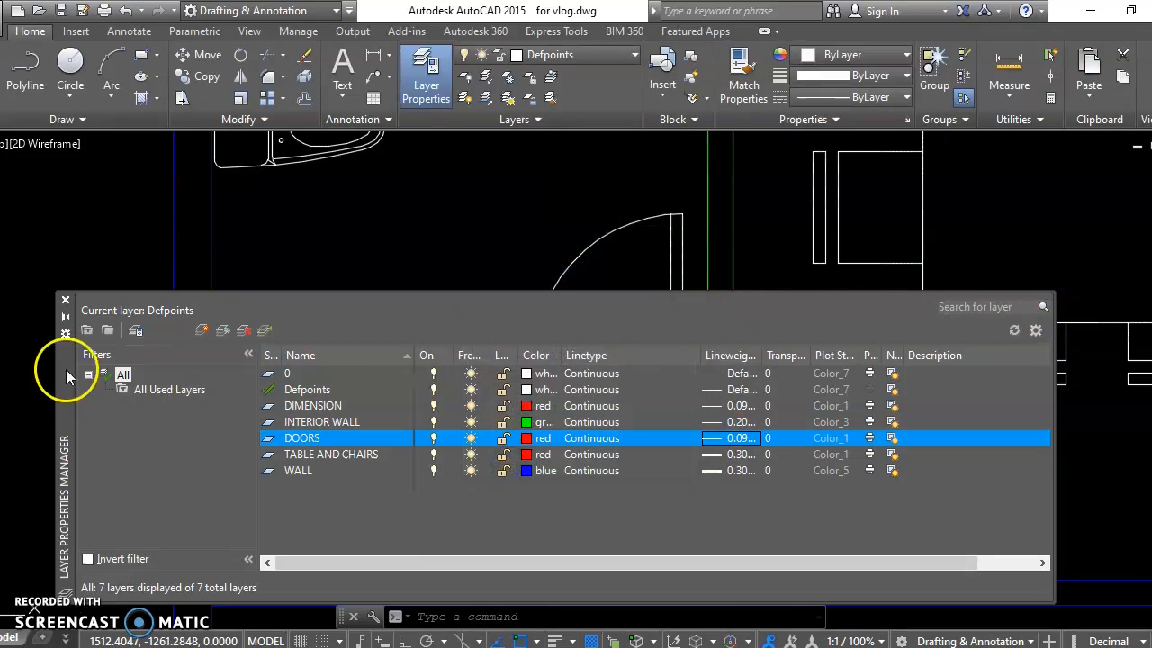
{"action": "left_click", "coordinate": [66, 299]}
Step: Assign the toilet room's door leaf and swing arc to the DOORS layer
{"action": "left_click", "coordinate": [638, 276]}
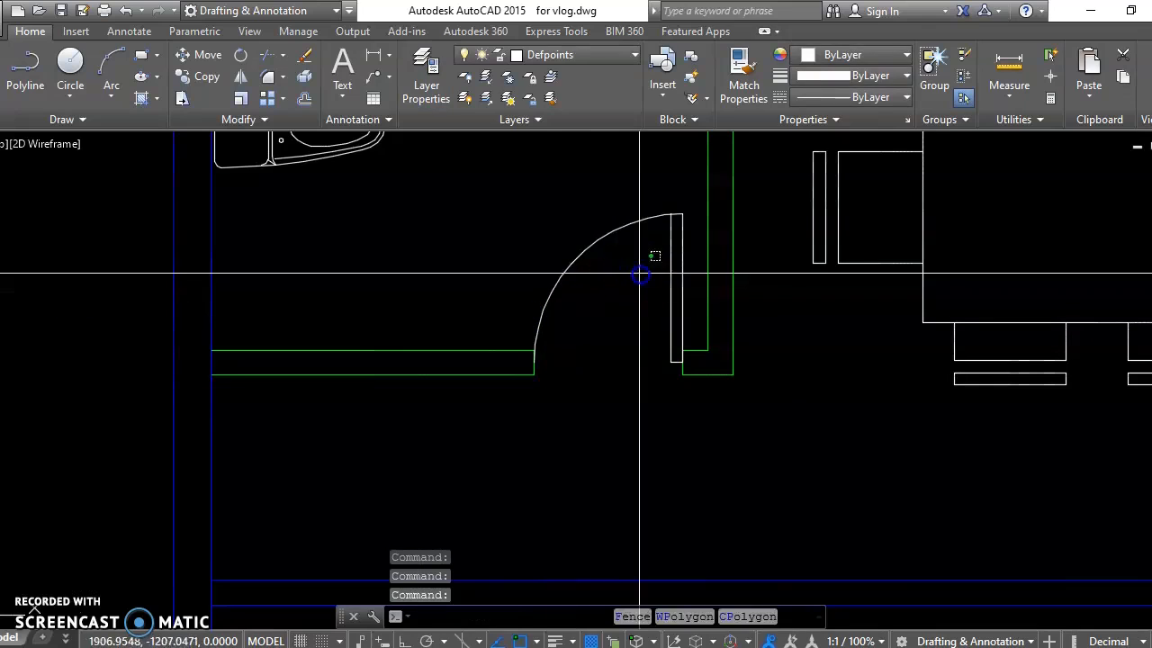
{"action": "left_click", "coordinate": [476, 238]}
{"action": "scroll", "coordinate": [705, 203], "scroll_direction": "up", "scroll_amount": 4}
{"action": "left_click", "coordinate": [575, 141]}
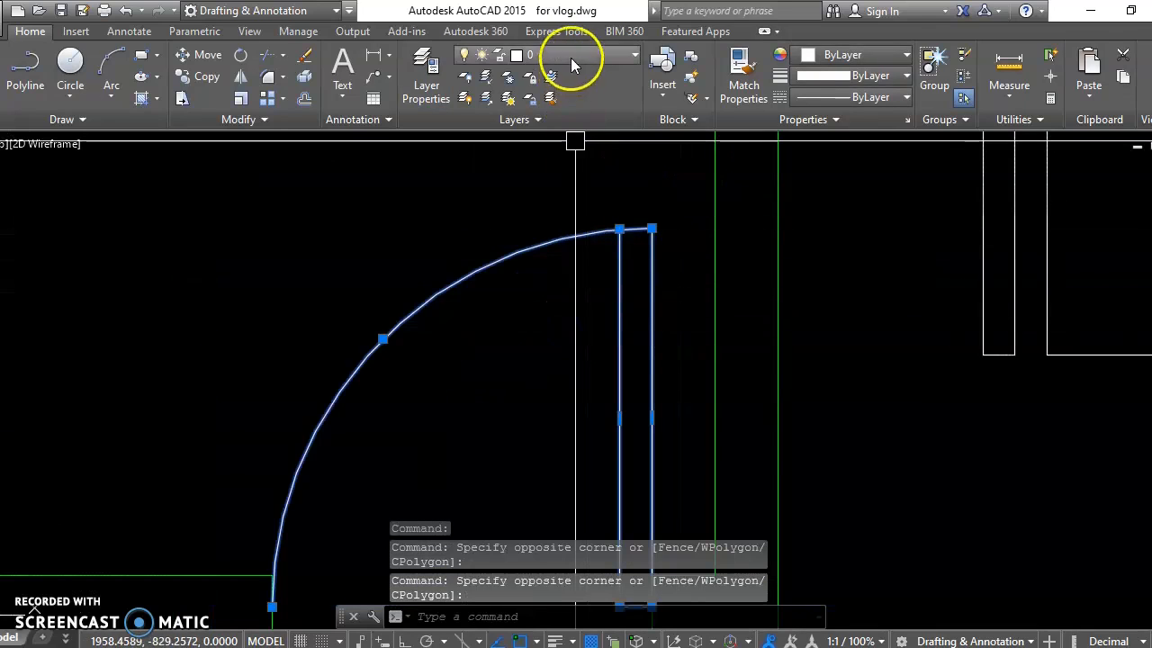
{"action": "left_click", "coordinate": [573, 65]}
{"action": "left_click", "coordinate": [554, 142]}
{"action": "key", "text": "Escape"}
Step: Assign the dining table and its surrounding chairs to the TABLE AND CHAIRS layer
{"action": "scroll", "coordinate": [640, 260], "scroll_direction": "down", "scroll_amount": 10}
{"action": "scroll", "coordinate": [766, 260], "scroll_direction": "up", "scroll_amount": 5}
{"action": "left_click", "coordinate": [620, 235]}
{"action": "left_click", "coordinate": [572, 55]}
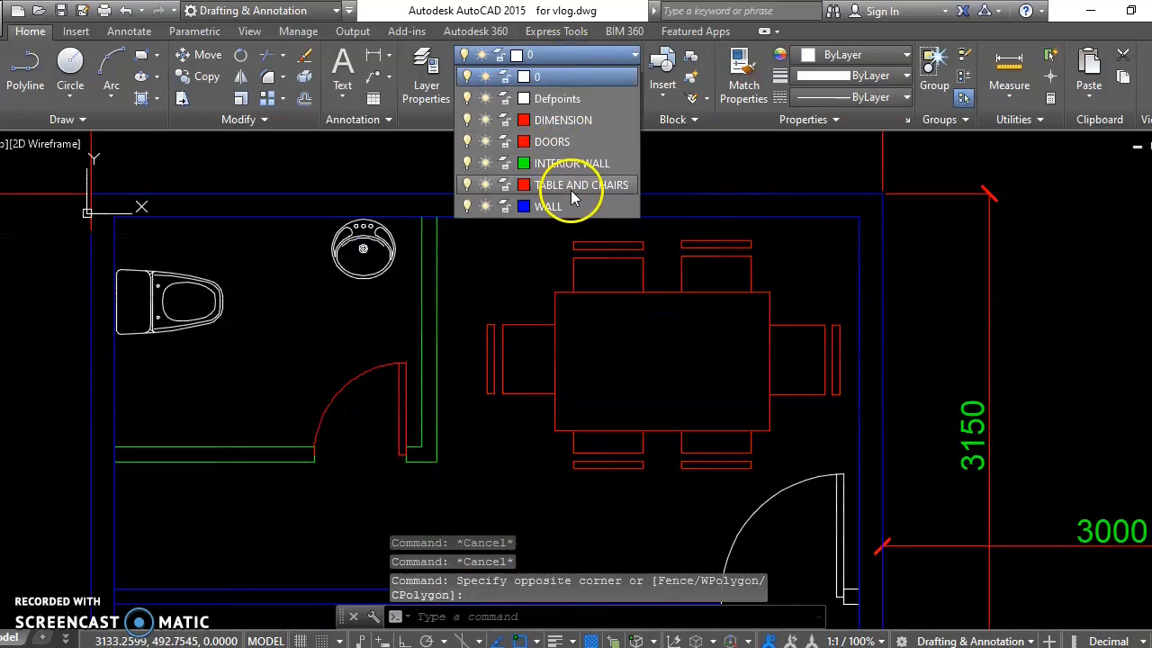
{"action": "left_click", "coordinate": [571, 191]}
{"action": "key", "text": "Escape"}
Step: Assign the leaf and swing arc of the door below the dining area to the DOORS layer
{"action": "scroll", "coordinate": [757, 326], "scroll_direction": "down", "scroll_amount": 4}
{"action": "middle_click_drag", "start_coordinate": [757, 371], "coordinate": [722, 244]}
{"action": "middle_click_drag", "start_coordinate": [805, 406], "coordinate": [776, 350]}
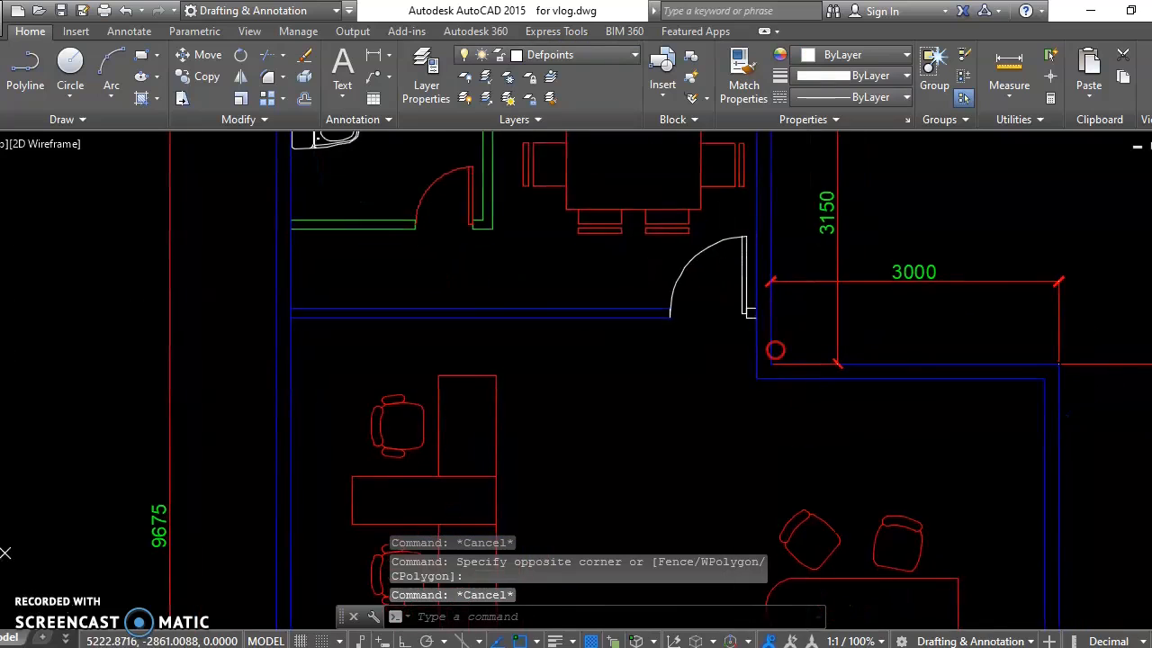
{"action": "scroll", "coordinate": [726, 315], "scroll_direction": "up", "scroll_amount": 2}
{"action": "left_click", "coordinate": [689, 250]}
{"action": "left_click", "coordinate": [637, 241]}
{"action": "middle_click_drag", "start_coordinate": [690, 233], "coordinate": [641, 346]}
{"action": "scroll", "coordinate": [695, 317], "scroll_direction": "up", "scroll_amount": 4}
{"action": "left_click", "coordinate": [723, 297]}
{"action": "left_click", "coordinate": [576, 55]}
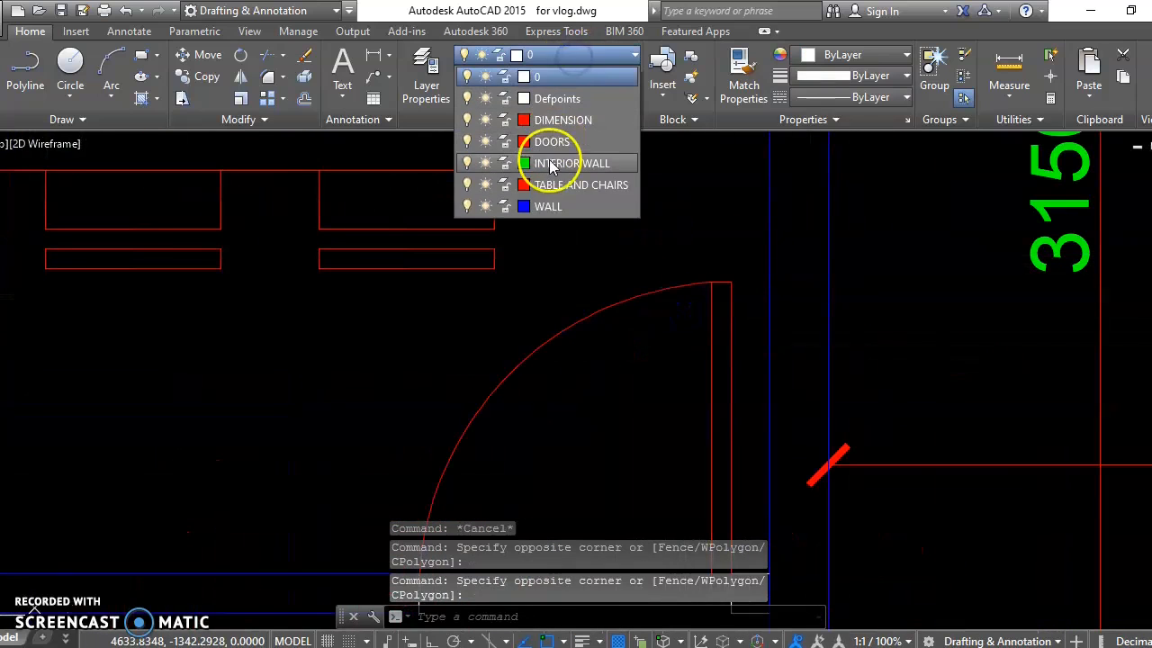
{"action": "left_click", "coordinate": [556, 141]}
{"action": "key", "text": "Escape"}
Step: Assign the partition wall below the dining area, including the short lines at its door opening, to the INTERIOR WALL layer
{"action": "scroll", "coordinate": [570, 239], "scroll_direction": "down", "scroll_amount": 3}
{"action": "scroll", "coordinate": [570, 327], "scroll_direction": "up", "scroll_amount": 4}
{"action": "left_click", "coordinate": [407, 292]}
{"action": "left_click", "coordinate": [454, 371]}
{"action": "left_click", "coordinate": [693, 296]}
{"action": "left_click", "coordinate": [791, 386]}
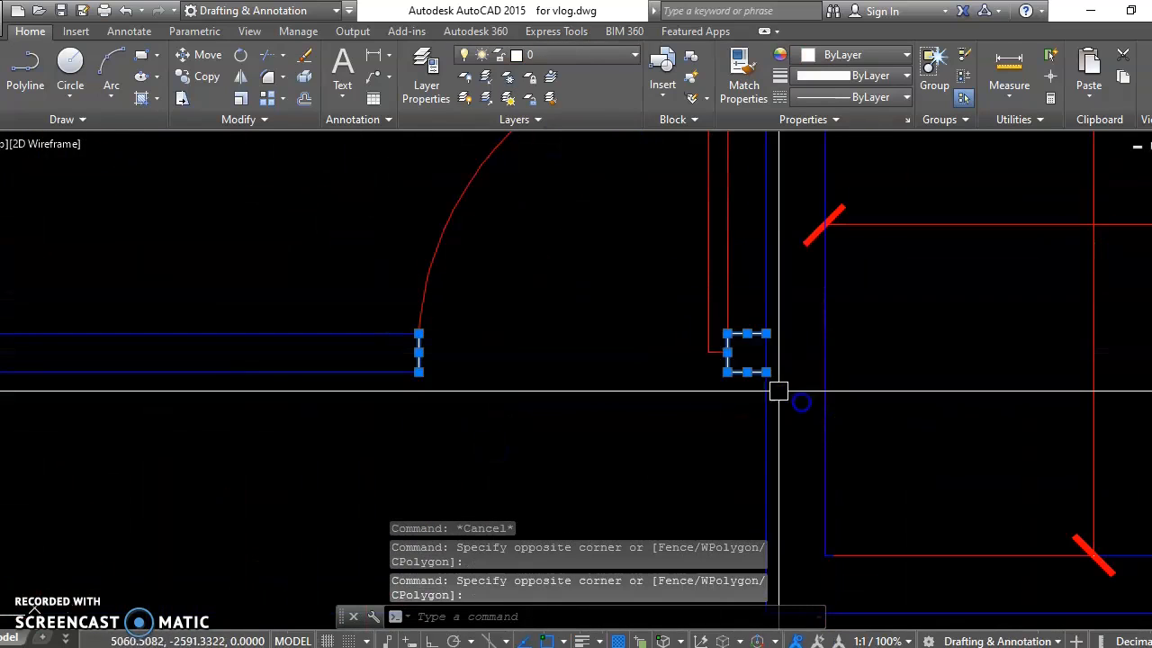
{"action": "scroll", "coordinate": [570, 376], "scroll_direction": "down", "scroll_amount": 3}
{"action": "left_click", "coordinate": [530, 428]}
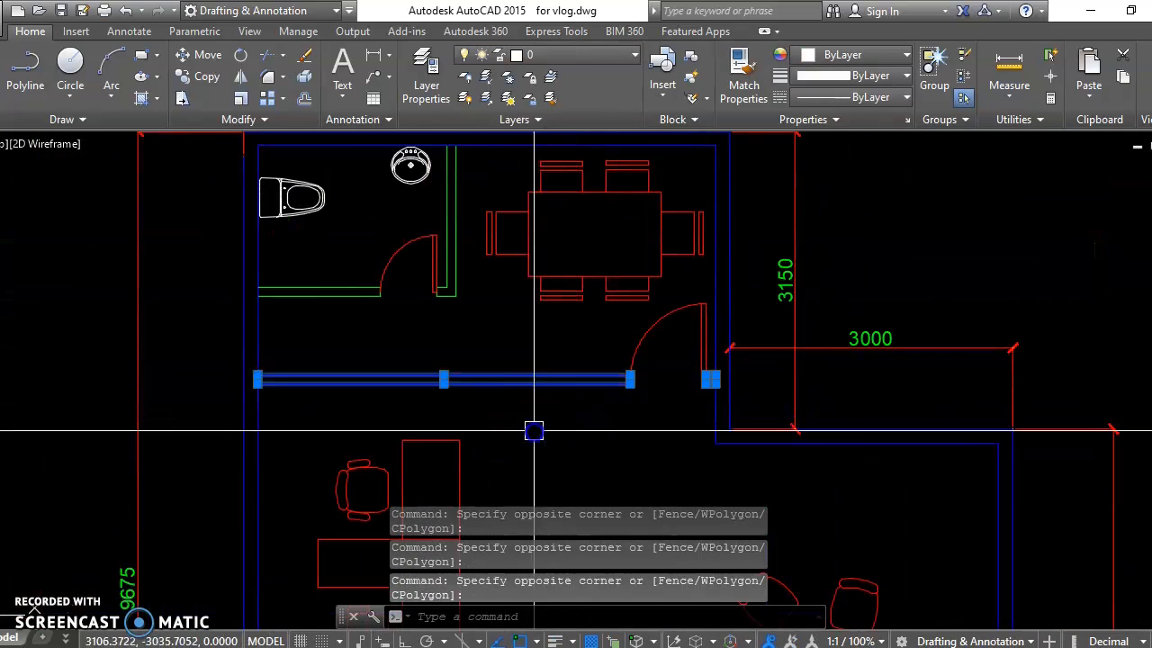
{"action": "left_click", "coordinate": [552, 56]}
{"action": "left_click", "coordinate": [533, 172]}
{"action": "key", "text": "Escape"}
Step: Create a new layer named WC AND SINK and close the layer manager
{"action": "mouse_move", "coordinate": [338, 297]}
{"action": "middle_mouse_down"}
{"action": "mouse_move", "coordinate": [453, 280]}
{"action": "mouse_move", "coordinate": [432, 332]}
{"action": "middle_mouse_up"}
{"action": "scroll", "coordinate": [397, 271], "scroll_direction": "up", "scroll_amount": 2}
{"action": "mouse_move", "coordinate": [438, 276]}
{"action": "middle_mouse_down"}
{"action": "mouse_move", "coordinate": [432, 287]}
{"action": "mouse_move", "coordinate": [401, 275]}
{"action": "middle_mouse_up"}
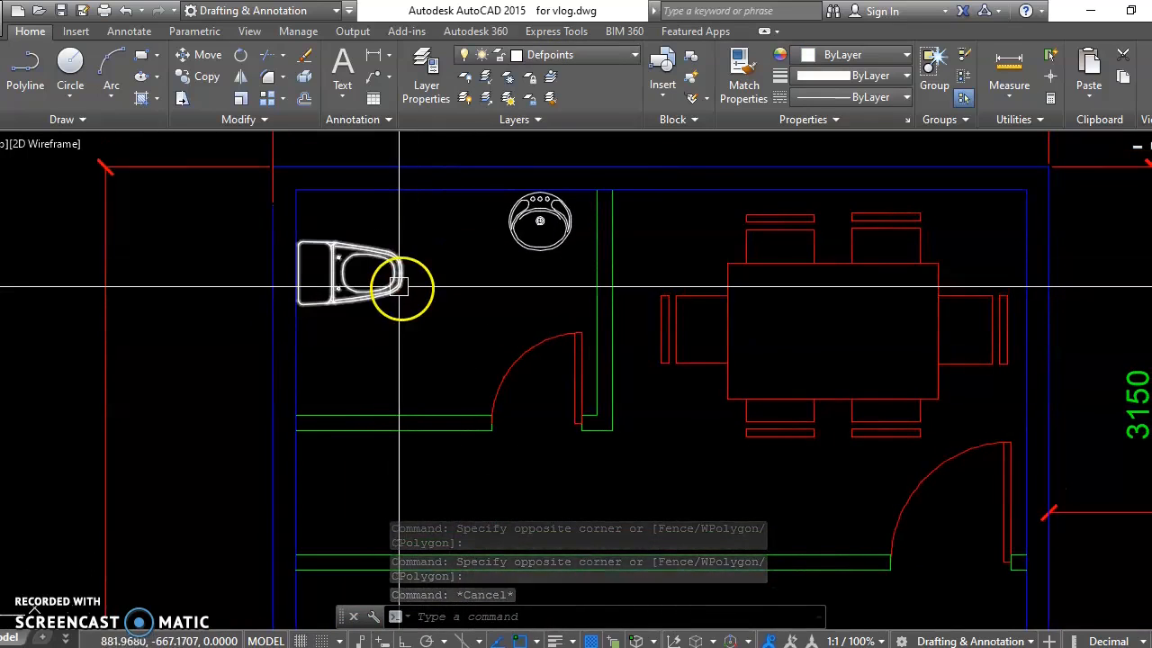
{"action": "type", "text": "la"}
{"action": "key", "text": "Return"}
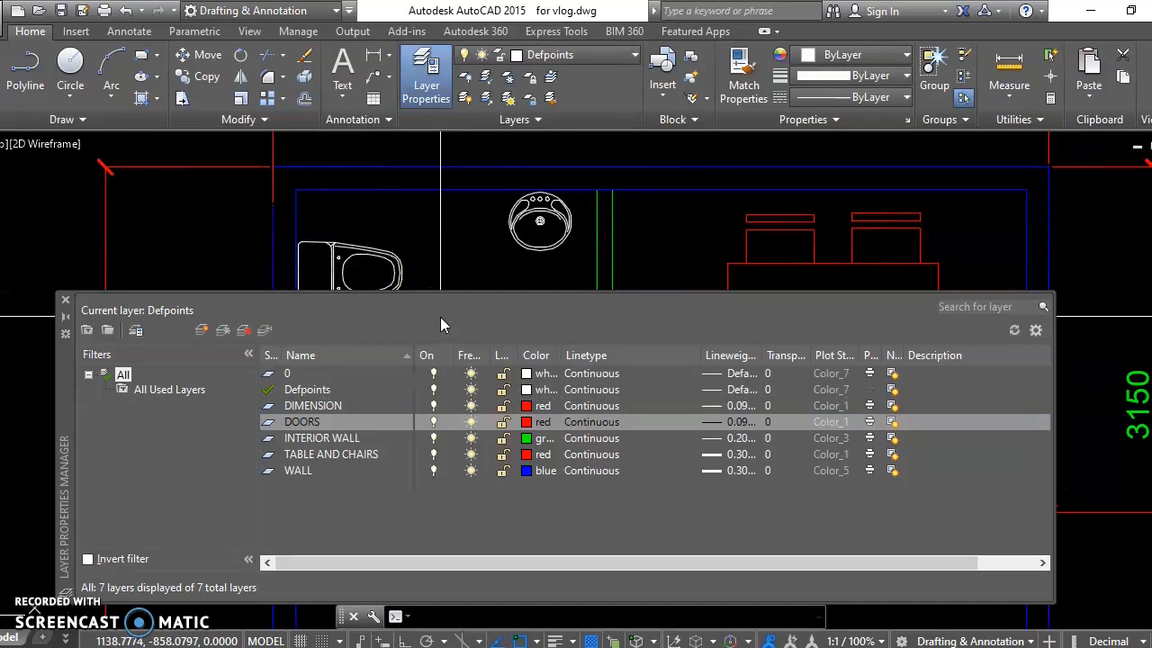
{"action": "left_click", "coordinate": [205, 327]}
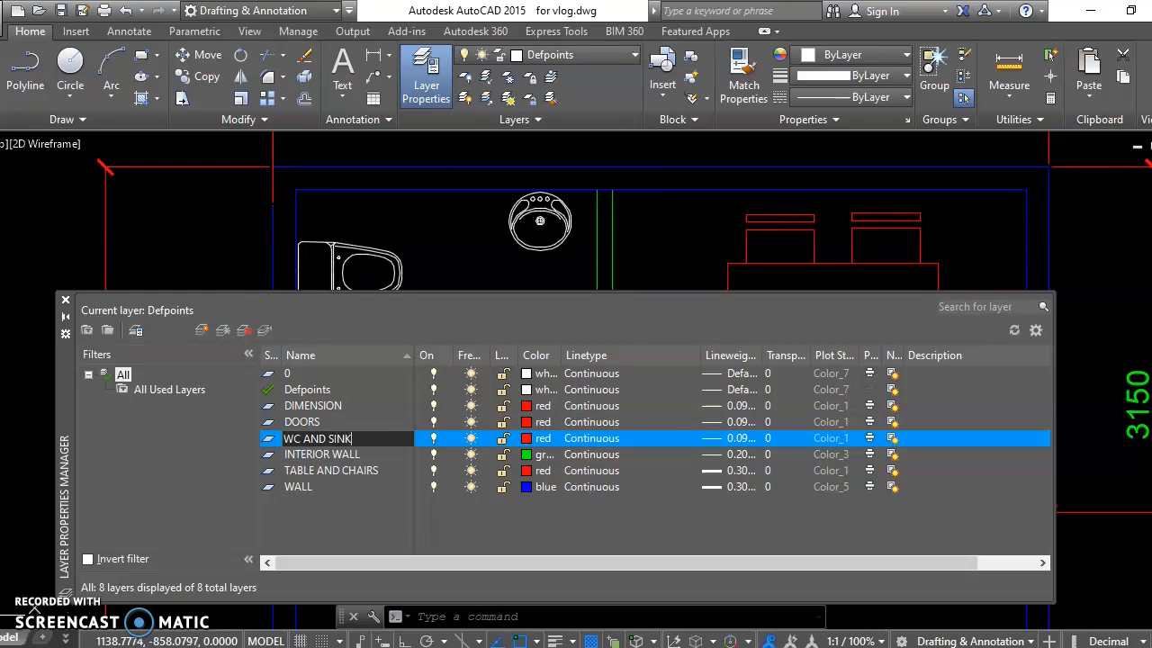
{"action": "key", "text": "Return"}
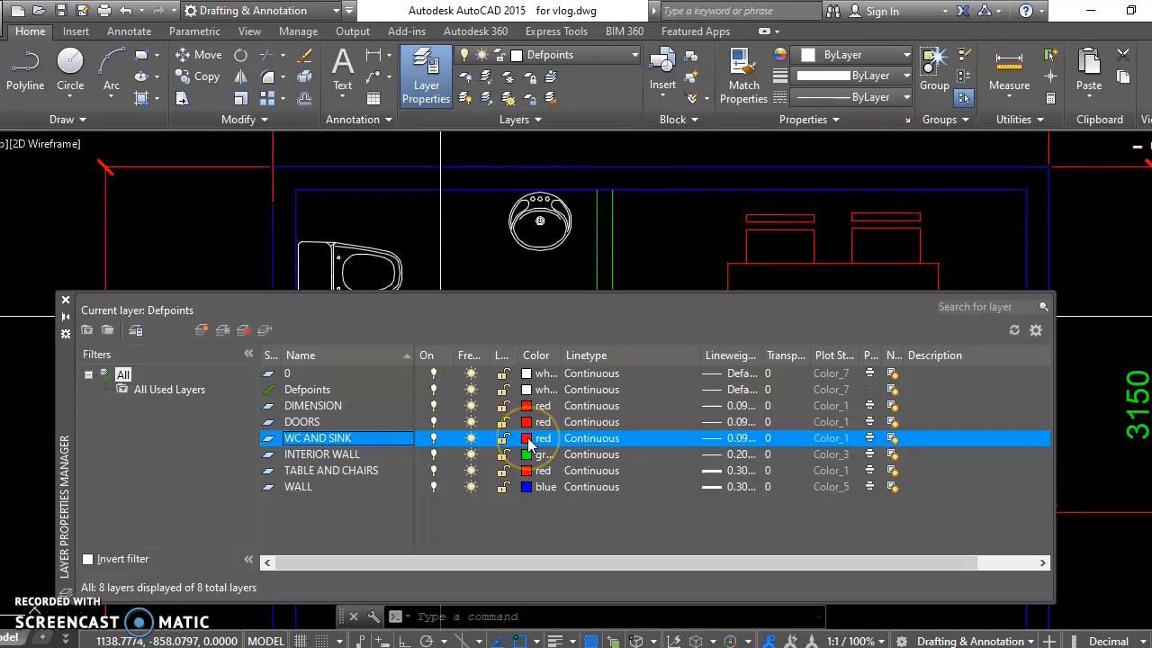
{"action": "left_click", "coordinate": [65, 300]}
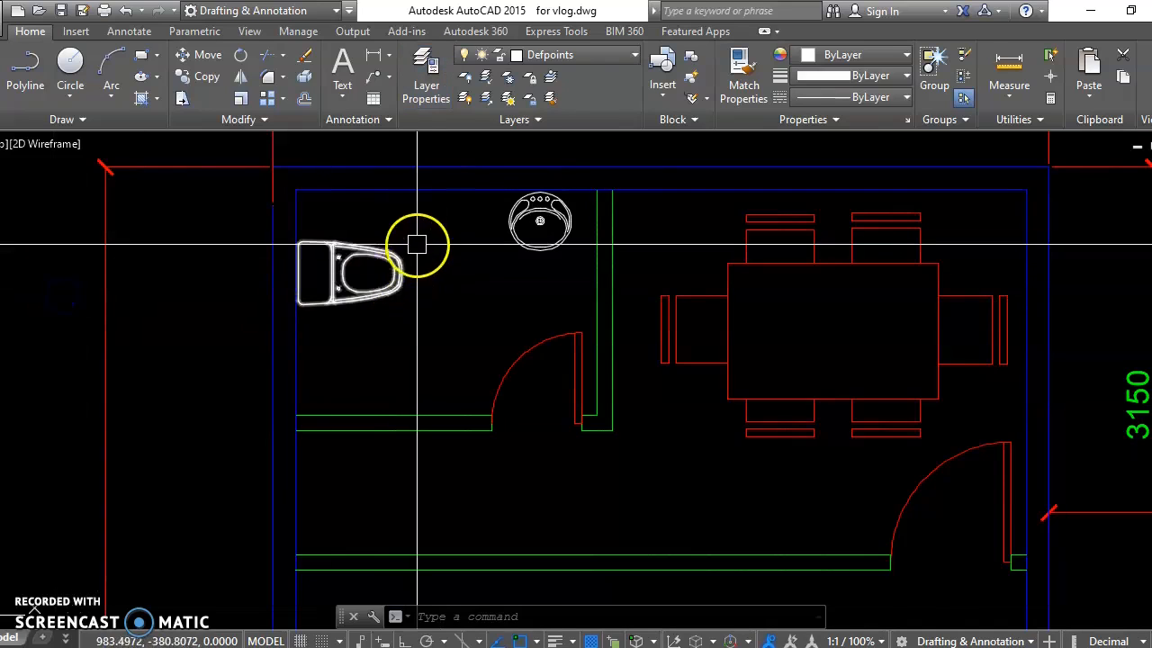
Step: Assign the toilet and the washbasin to the WC AND SINK layer
{"action": "left_click", "coordinate": [387, 257]}
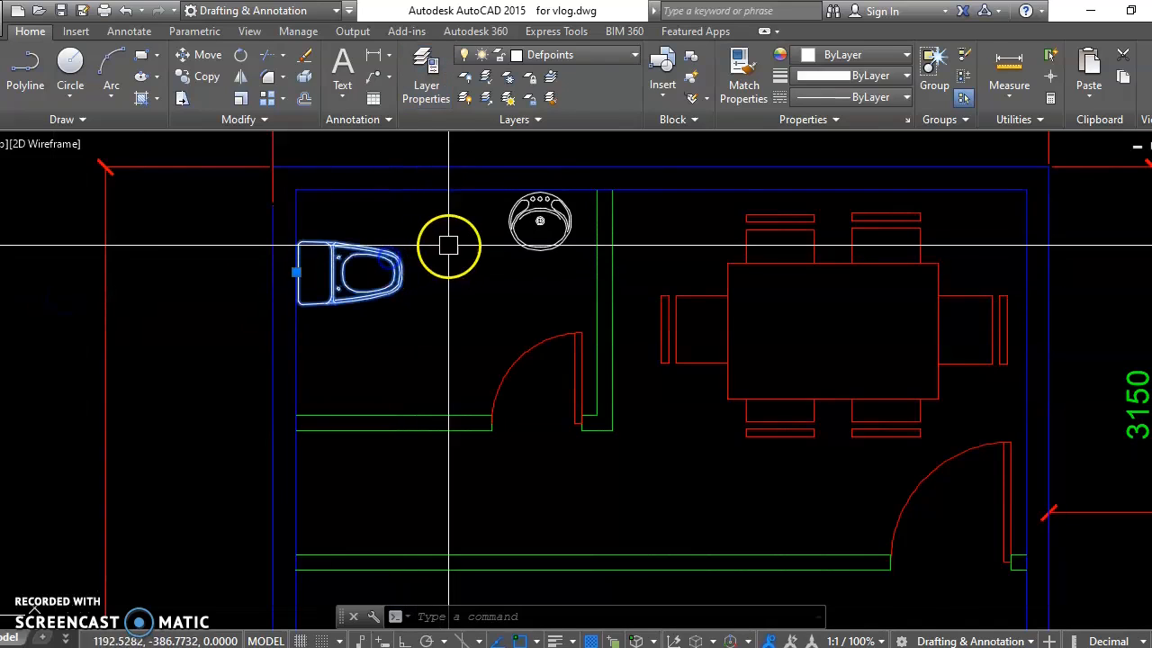
{"action": "left_click", "coordinate": [511, 225]}
{"action": "left_click", "coordinate": [562, 58]}
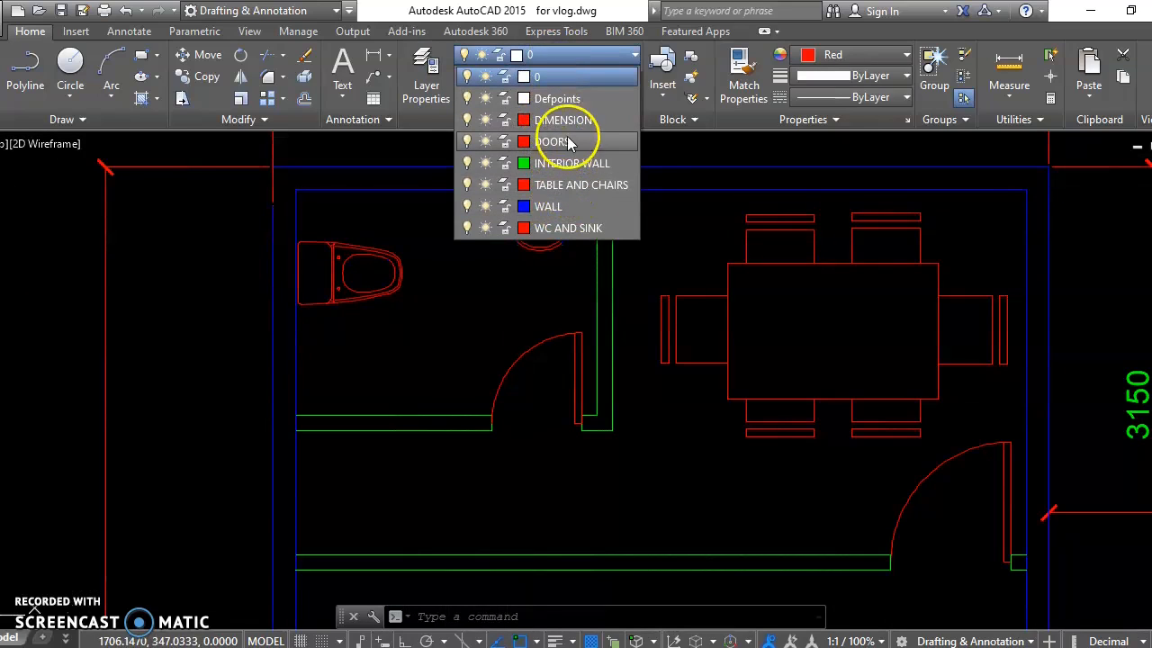
{"action": "left_click", "coordinate": [561, 230]}
{"action": "key", "text": "Escape"}
Step: Assign the leaf and swing arc of the office entrance door beside the three armchairs to the DOORS layer
{"action": "scroll", "coordinate": [523, 253], "scroll_direction": "down", "scroll_amount": 5}
{"action": "middle_click_drag", "start_coordinate": [557, 345], "coordinate": [545, 277]}
{"action": "scroll", "coordinate": [704, 519], "scroll_direction": "up", "scroll_amount": 4}
{"action": "left_click", "coordinate": [748, 400]}
{"action": "left_click", "coordinate": [693, 346]}
{"action": "scroll", "coordinate": [781, 351], "scroll_direction": "up", "scroll_amount": 2}
{"action": "scroll", "coordinate": [781, 351], "scroll_direction": "up", "scroll_amount": 2}
{"action": "left_click", "coordinate": [818, 321]}
{"action": "left_click", "coordinate": [740, 398]}
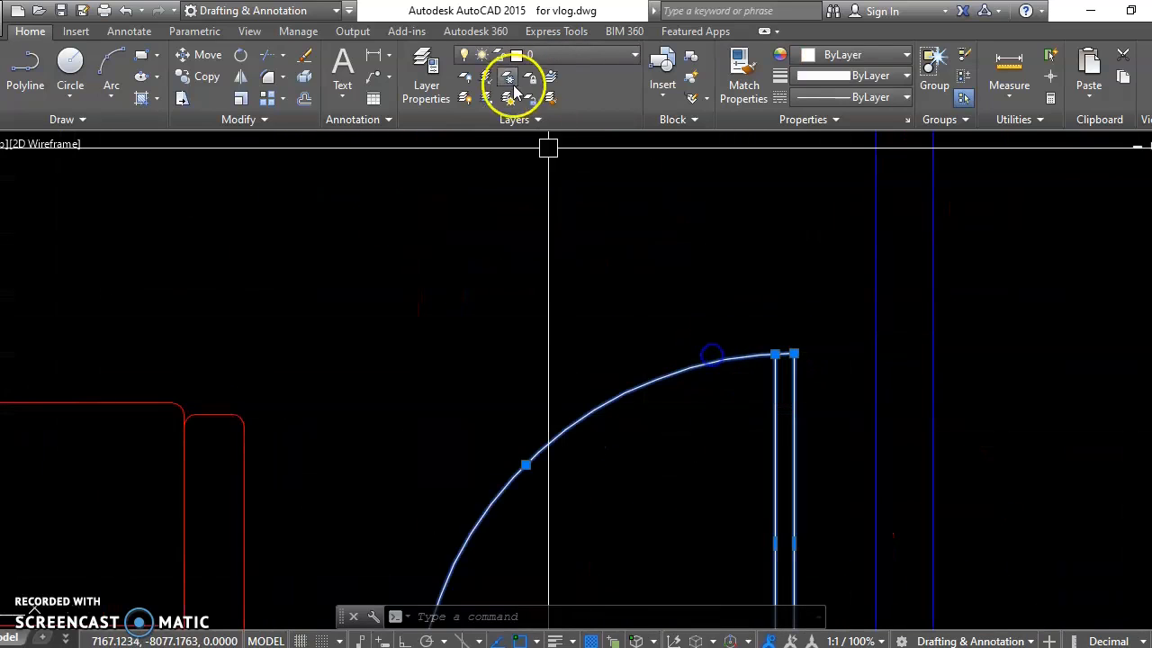
{"action": "left_click", "coordinate": [540, 57]}
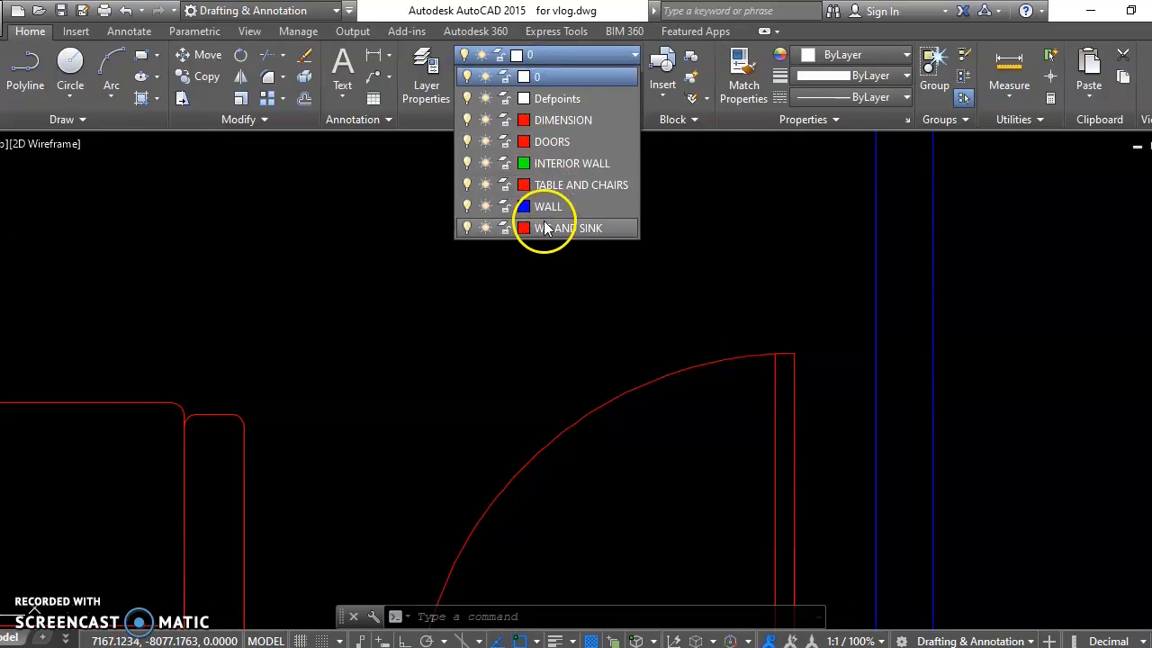
{"action": "left_click", "coordinate": [552, 141]}
{"action": "key", "text": "Escape"}
Step: Assign the office's lower outer wall lines, including the segments on both sides of the entrance door, to the WALL layer
{"action": "scroll", "coordinate": [597, 198], "scroll_direction": "down", "scroll_amount": 4}
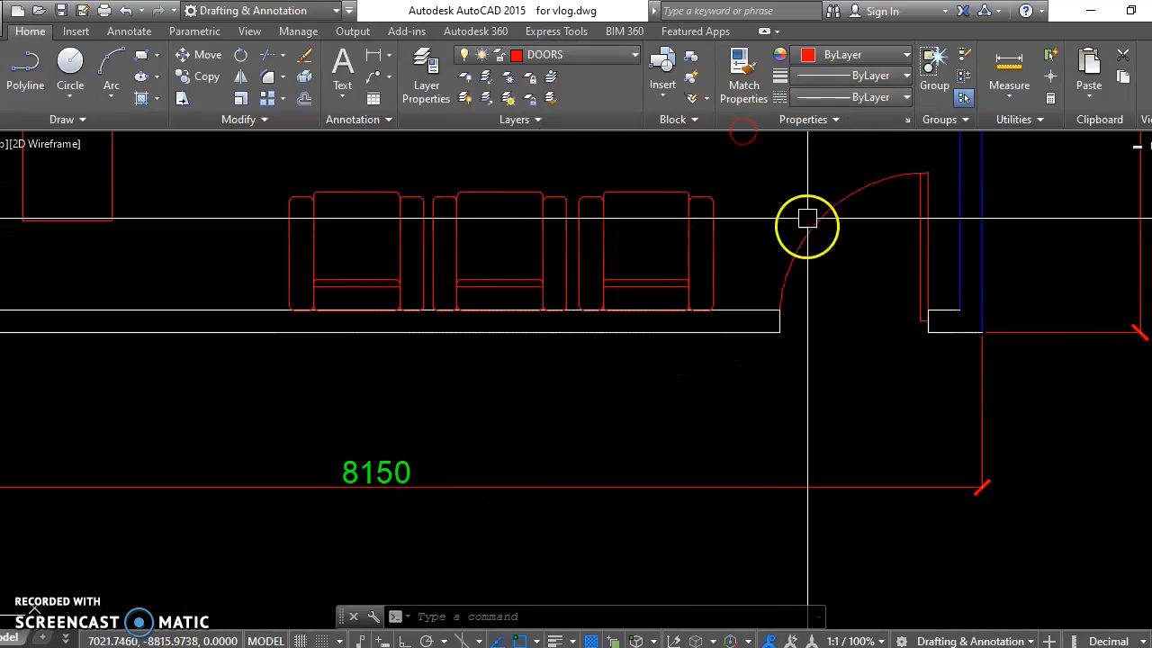
{"action": "scroll", "coordinate": [809, 222], "scroll_direction": "up", "scroll_amount": 1}
{"action": "left_click", "coordinate": [753, 283]}
{"action": "left_click", "coordinate": [737, 356]}
{"action": "left_click", "coordinate": [753, 250]}
{"action": "left_click", "coordinate": [825, 378]}
{"action": "left_click", "coordinate": [981, 273]}
{"action": "left_click", "coordinate": [1104, 383]}
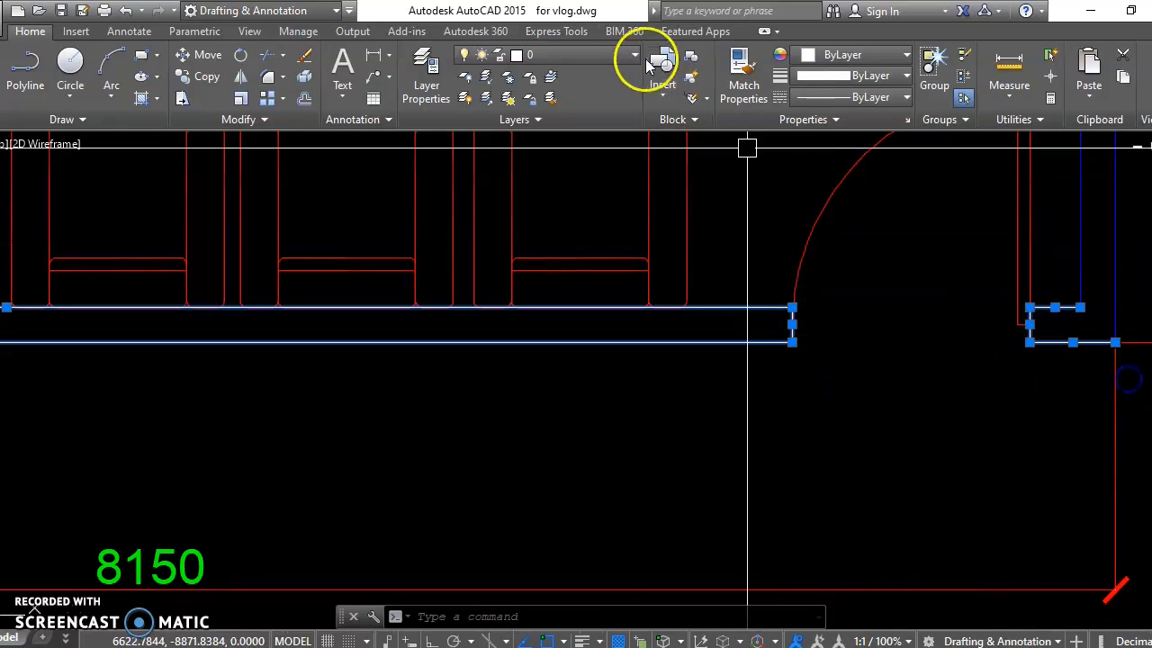
{"action": "left_click", "coordinate": [567, 55]}
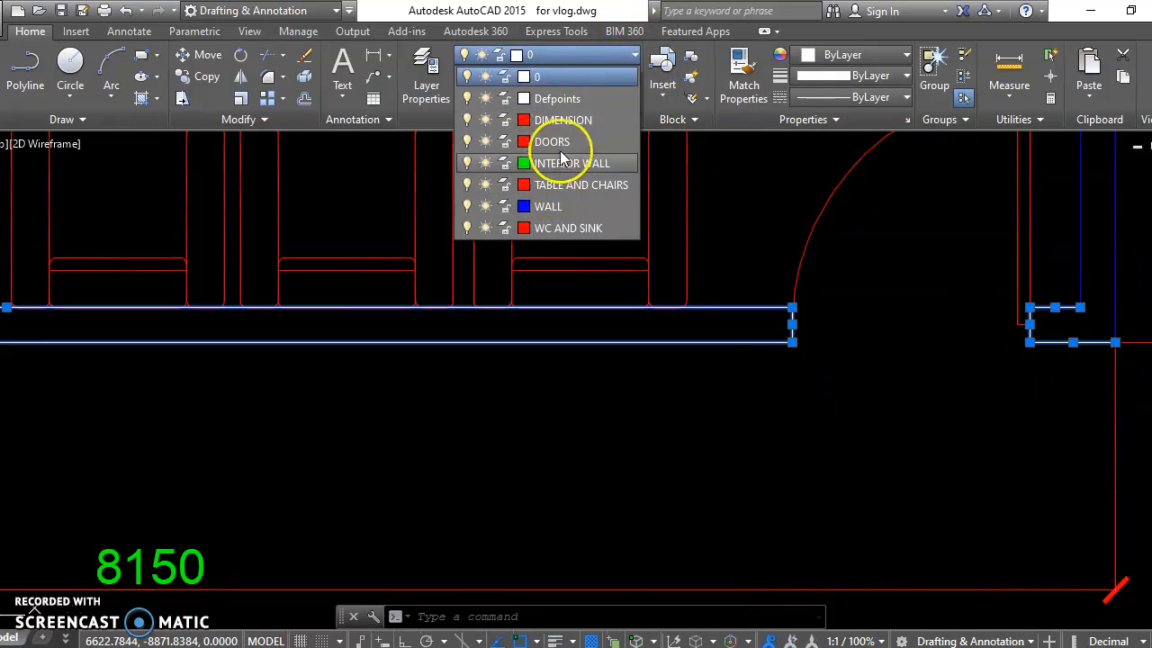
{"action": "left_click", "coordinate": [561, 205]}
{"action": "key", "text": "Escape"}
Step: Assign the 8150 dimension below the plan and the vertical dimension along the office's right wall to the DIMENSION layer
{"action": "scroll", "coordinate": [756, 405], "scroll_direction": "down", "scroll_amount": 3}
{"action": "middle_click_drag", "start_coordinate": [756, 405], "coordinate": [695, 426]}
{"action": "left_click", "coordinate": [935, 375]}
{"action": "left_click", "coordinate": [807, 252]}
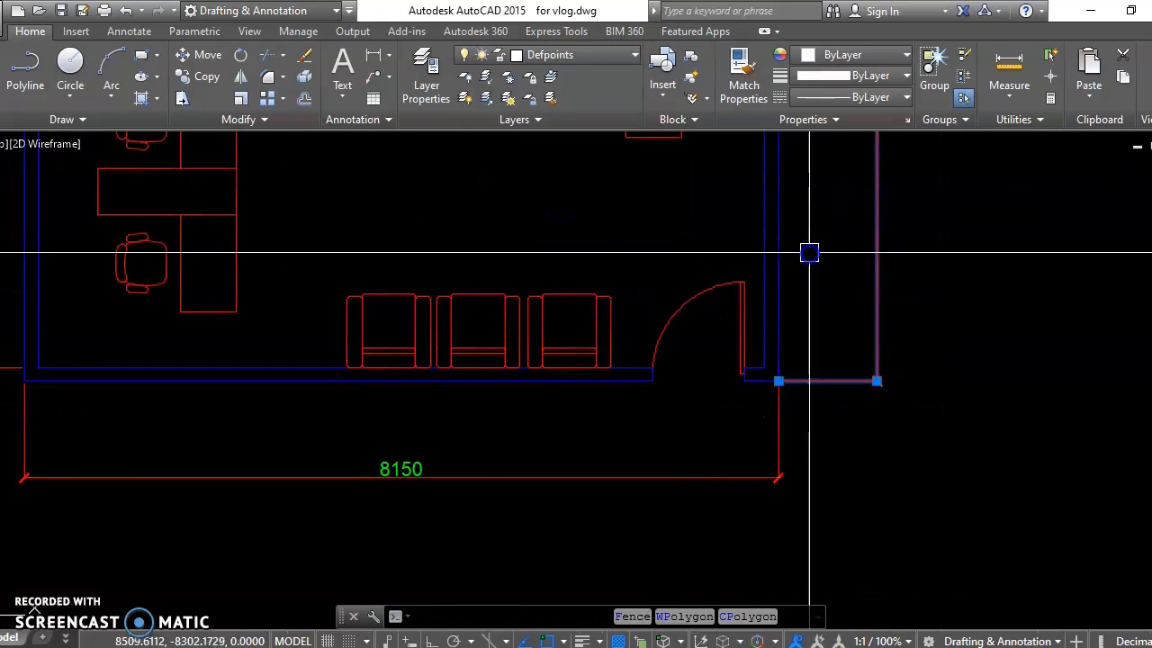
{"action": "left_click", "coordinate": [663, 430]}
{"action": "left_click", "coordinate": [554, 499]}
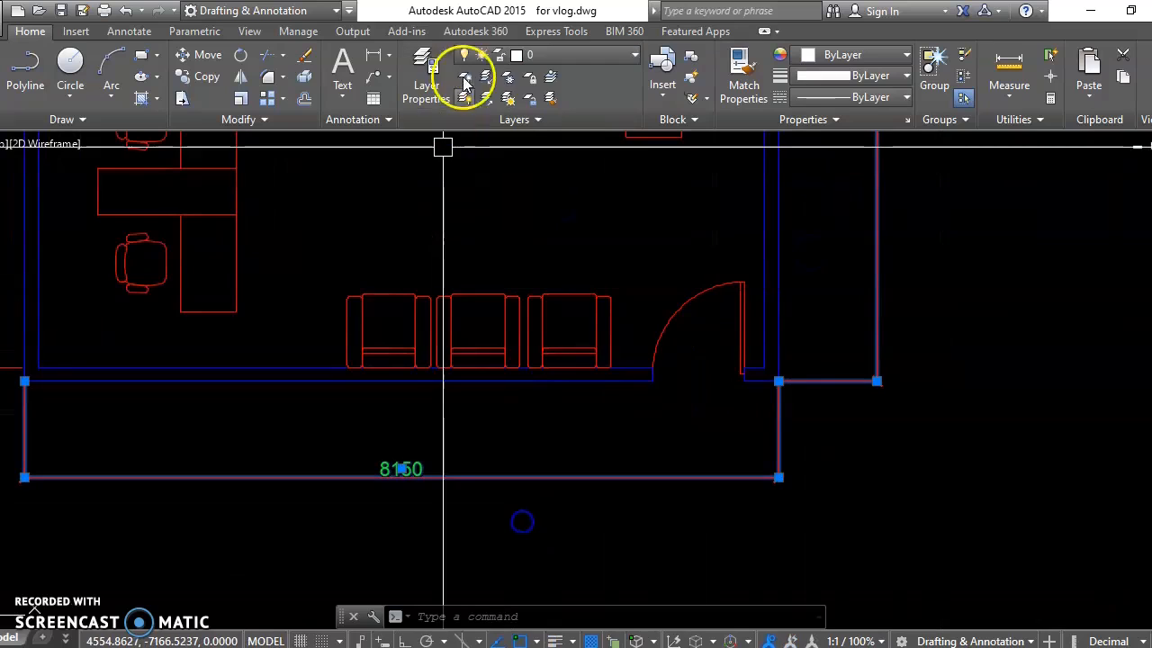
{"action": "left_click", "coordinate": [514, 59]}
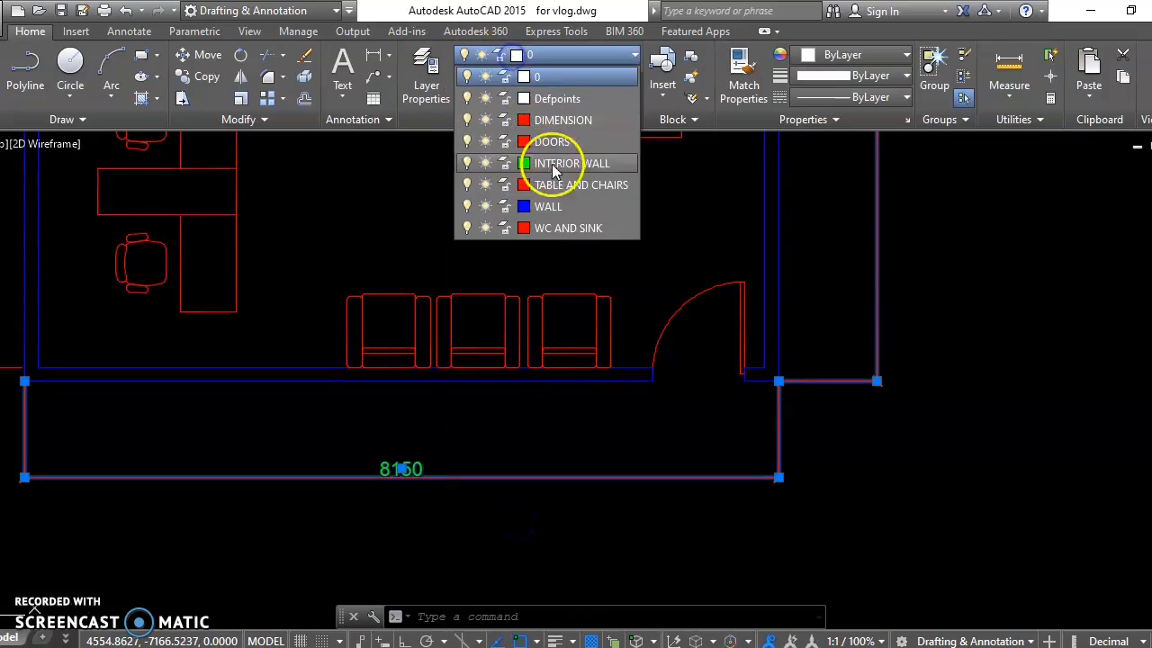
{"action": "left_click", "coordinate": [583, 120]}
Step: Assign the 3000 and 3150 dimensions at the plan's stepped corner to the DIMENSION layer
{"action": "scroll", "coordinate": [607, 200], "scroll_direction": "down", "scroll_amount": 5}
{"action": "scroll", "coordinate": [639, 270], "scroll_direction": "up", "scroll_amount": 6}
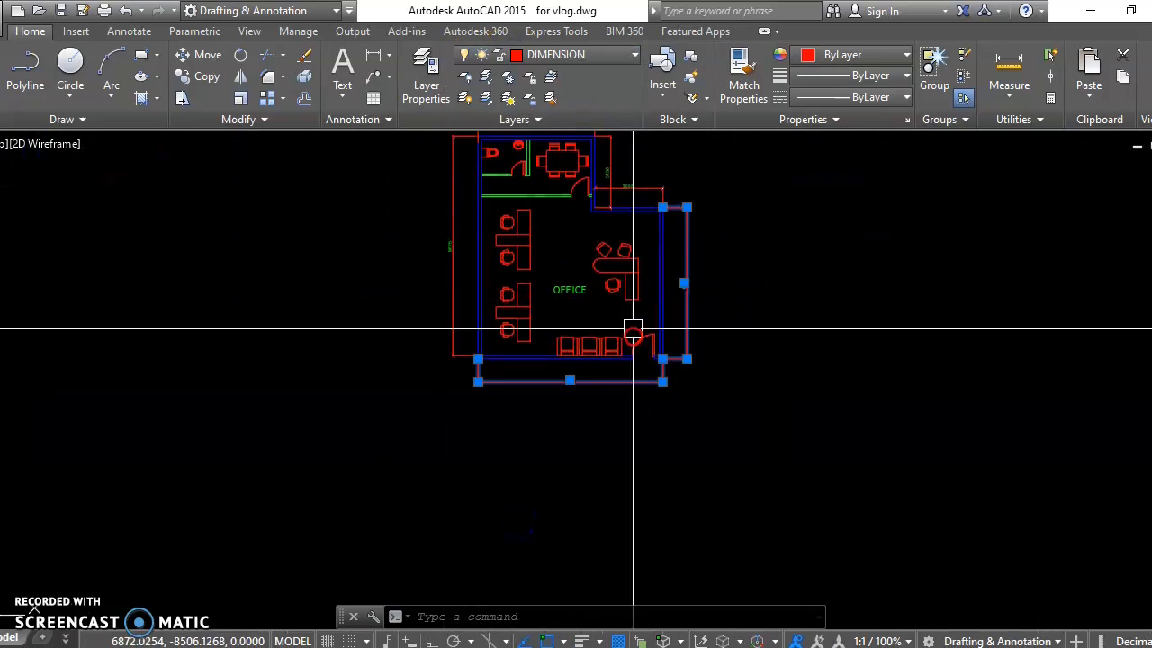
{"action": "scroll", "coordinate": [628, 156], "scroll_direction": "up", "scroll_amount": 2}
{"action": "left_click", "coordinate": [627, 169]}
{"action": "left_click", "coordinate": [539, 305]}
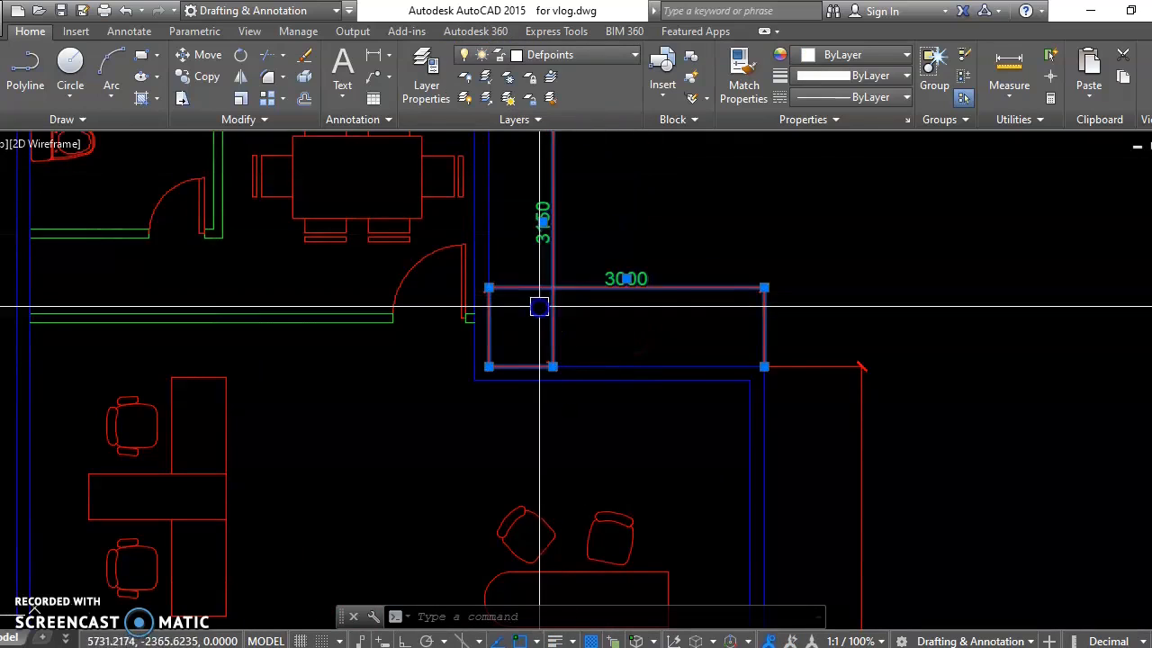
{"action": "left_click", "coordinate": [565, 59]}
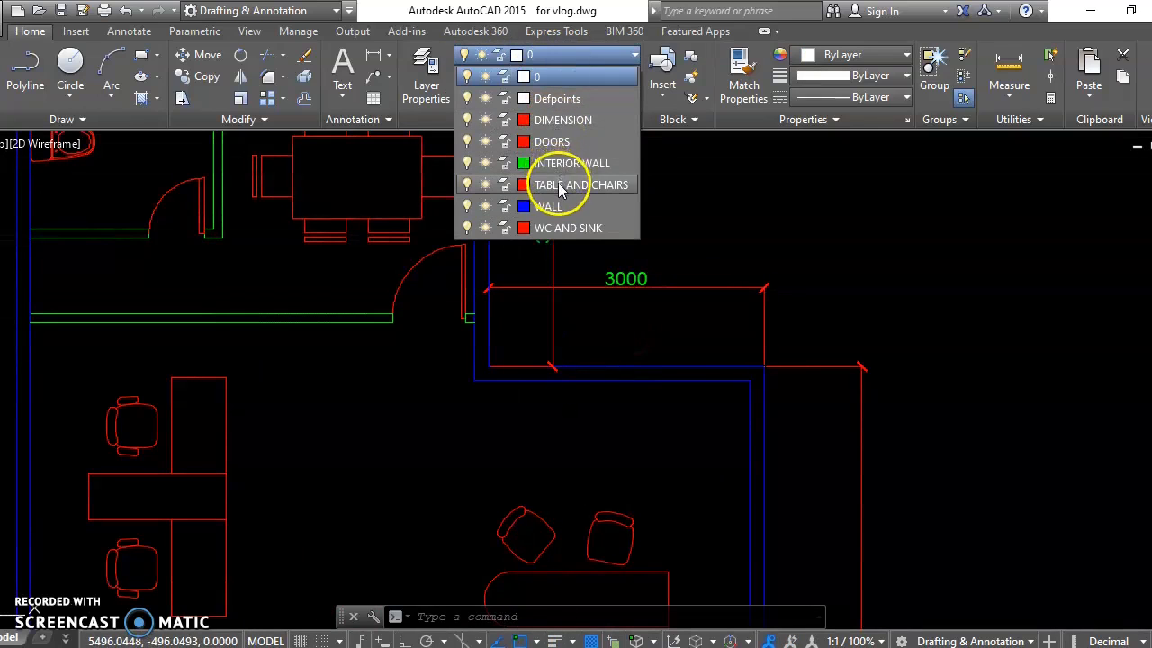
{"action": "left_click", "coordinate": [575, 120]}
{"action": "middle_click_drag", "start_coordinate": [612, 208], "coordinate": [642, 401]}
{"action": "key", "text": "Escape"}
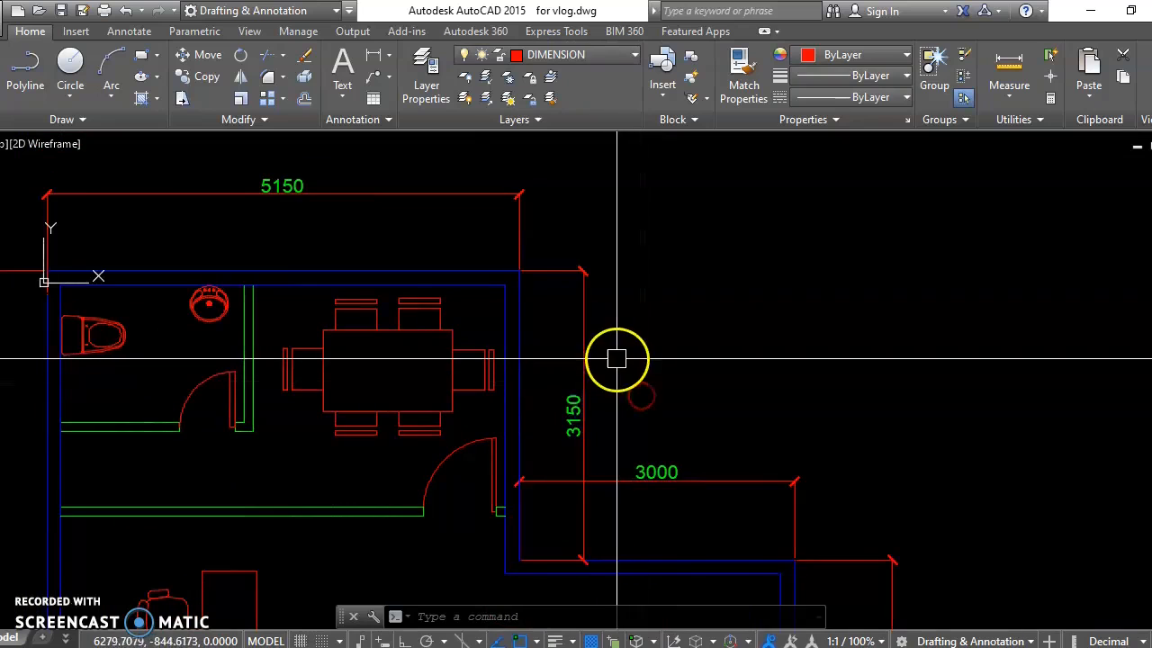
Step: Create a new layer named TEXT for the OFFICE label
{"action": "middle_click_drag", "start_coordinate": [614, 360], "coordinate": [749, 300]}
{"action": "scroll", "coordinate": [749, 288], "scroll_direction": "down", "scroll_amount": 6}
{"action": "mouse_move", "coordinate": [728, 338]}
{"action": "middle_mouse_down"}
{"action": "mouse_move", "coordinate": [597, 330]}
{"action": "mouse_move", "coordinate": [599, 320]}
{"action": "middle_mouse_up"}
{"action": "scroll", "coordinate": [595, 342], "scroll_direction": "up", "scroll_amount": 2}
{"action": "middle_click_drag", "start_coordinate": [577, 357], "coordinate": [573, 358]}
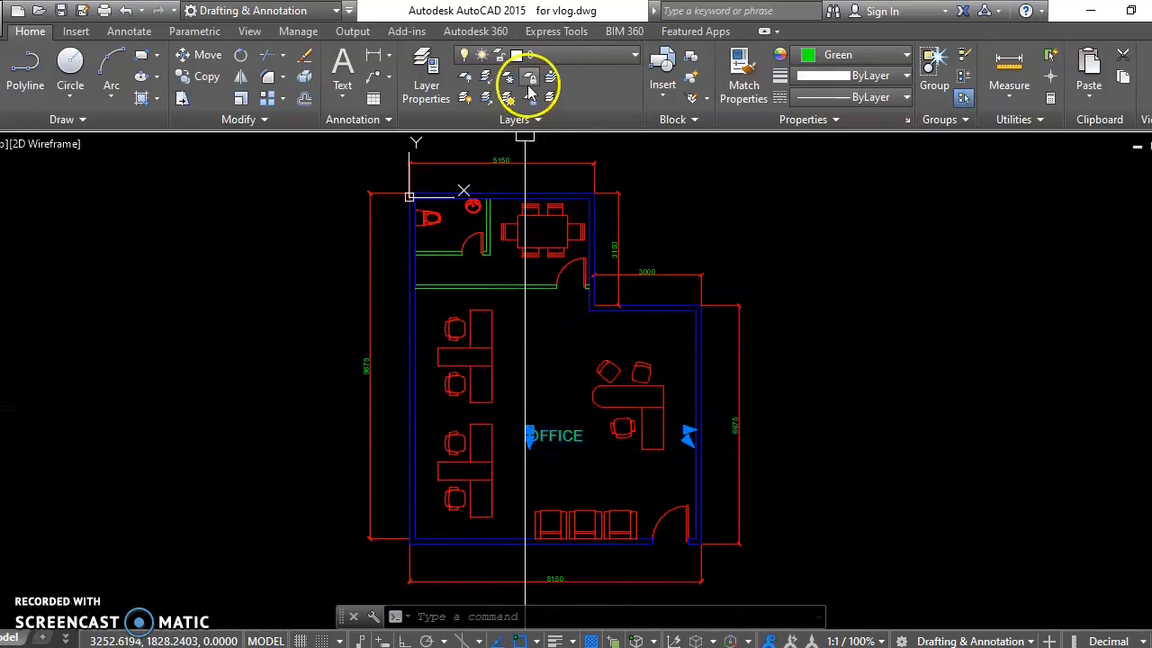
{"action": "type", "text": "la"}
{"action": "key", "text": "Return"}
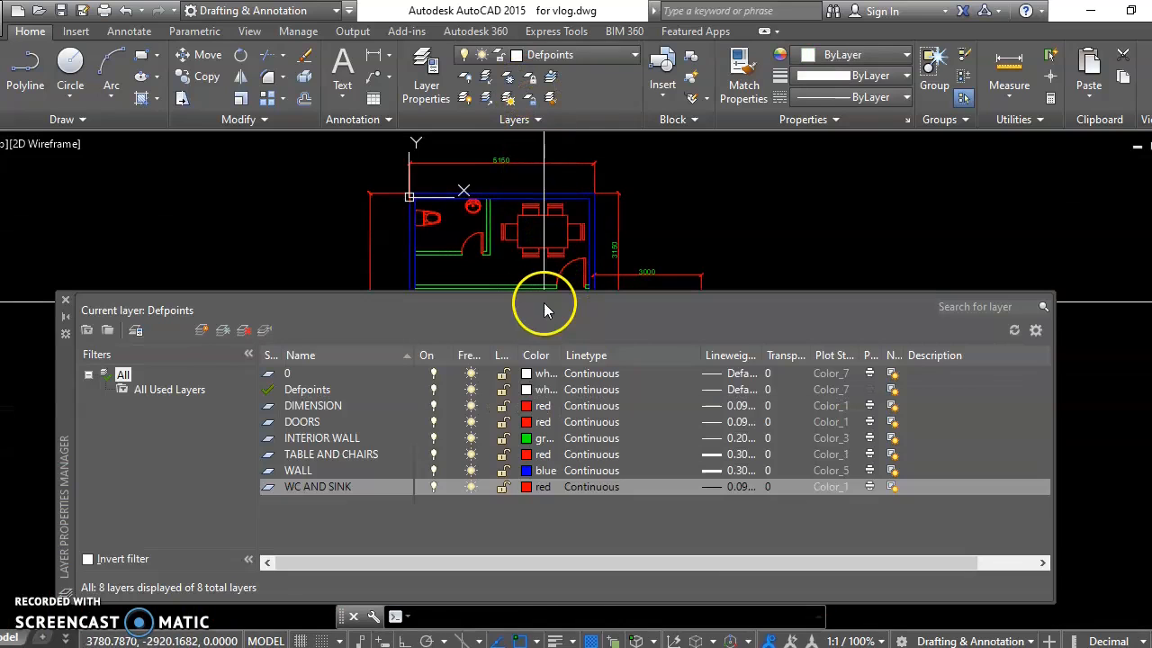
{"action": "type", "text": "TEXT"}
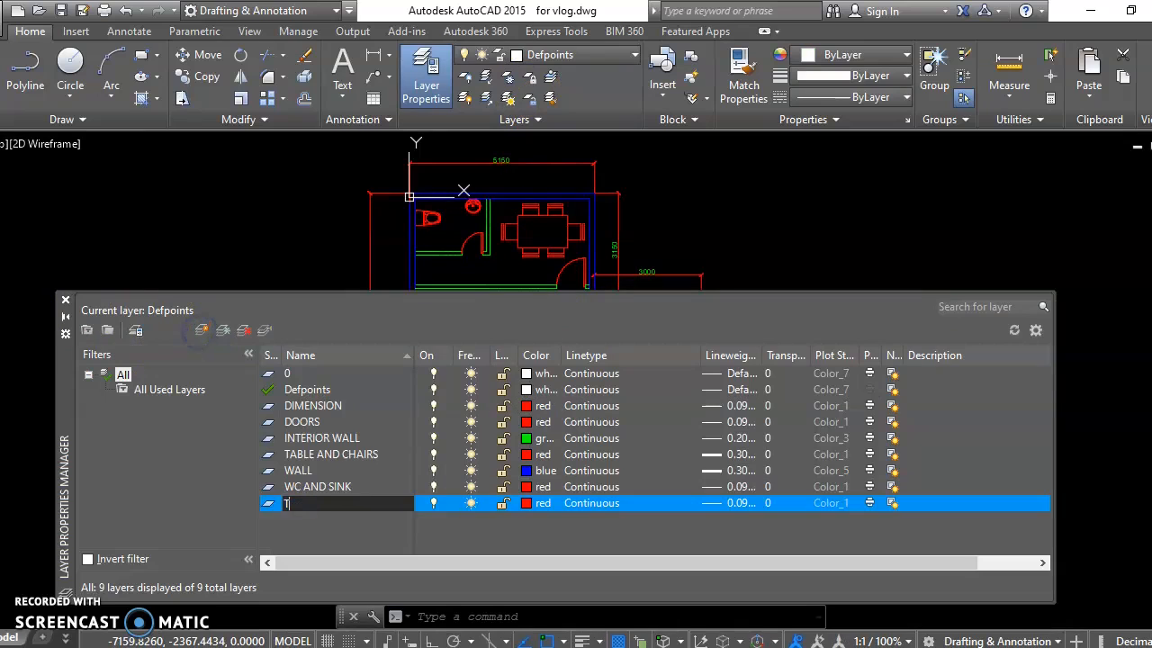
Step: Set the TEXT layer's color to green and close the layer manager
{"action": "left_click", "coordinate": [526, 503]}
{"action": "left_click", "coordinate": [472, 376]}
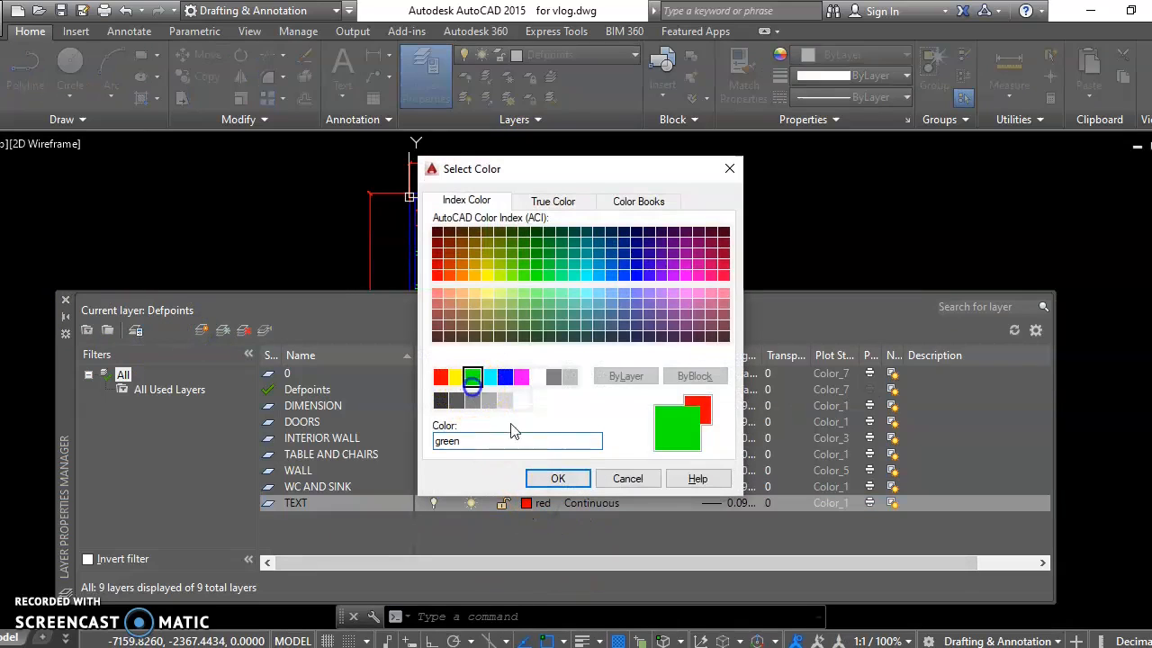
{"action": "left_click", "coordinate": [558, 478]}
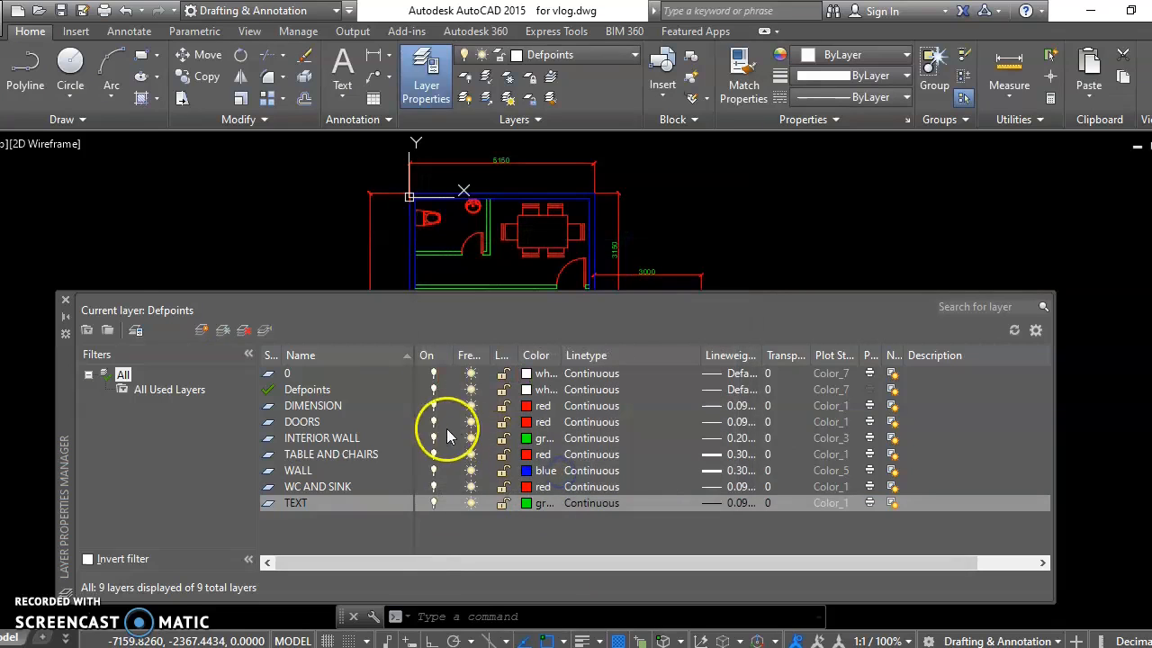
{"action": "left_click", "coordinate": [65, 300]}
Step: Assign the OFFICE label to the TEXT layer
{"action": "left_click", "coordinate": [553, 436]}
{"action": "left_click", "coordinate": [549, 55]}
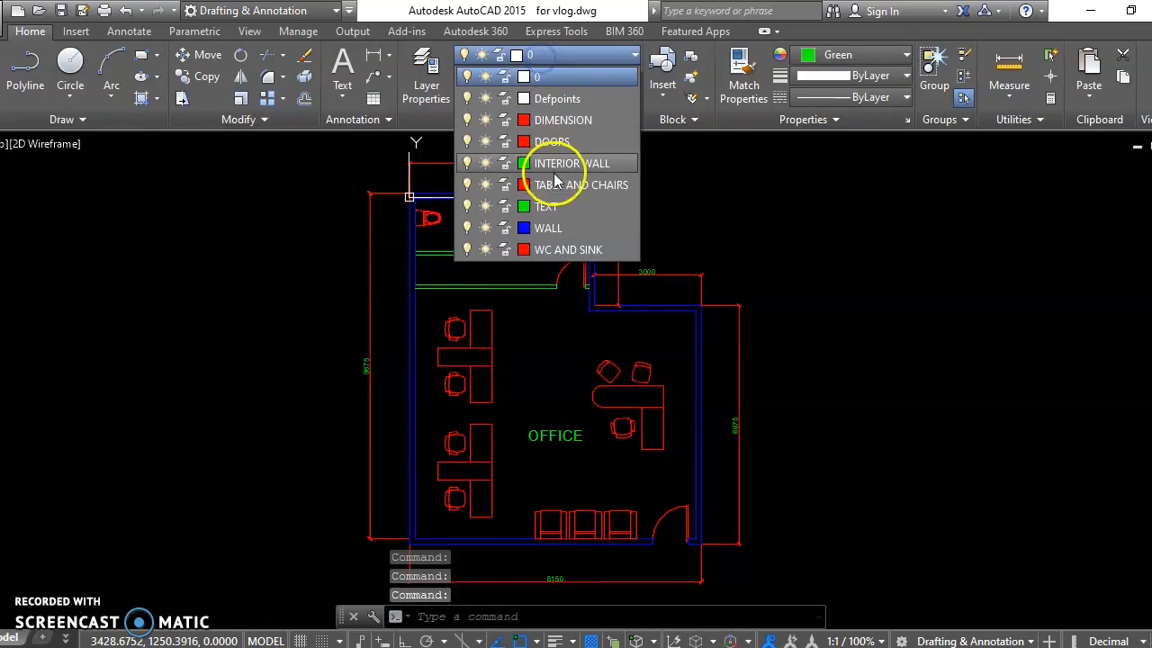
{"action": "left_click", "coordinate": [550, 200]}
{"action": "key", "text": "Escape"}
Step: Turn off the TABLE AND CHAIRS layer in the layer manager and close the manager
{"action": "middle_click_drag", "start_coordinate": [604, 457], "coordinate": [601, 354]}
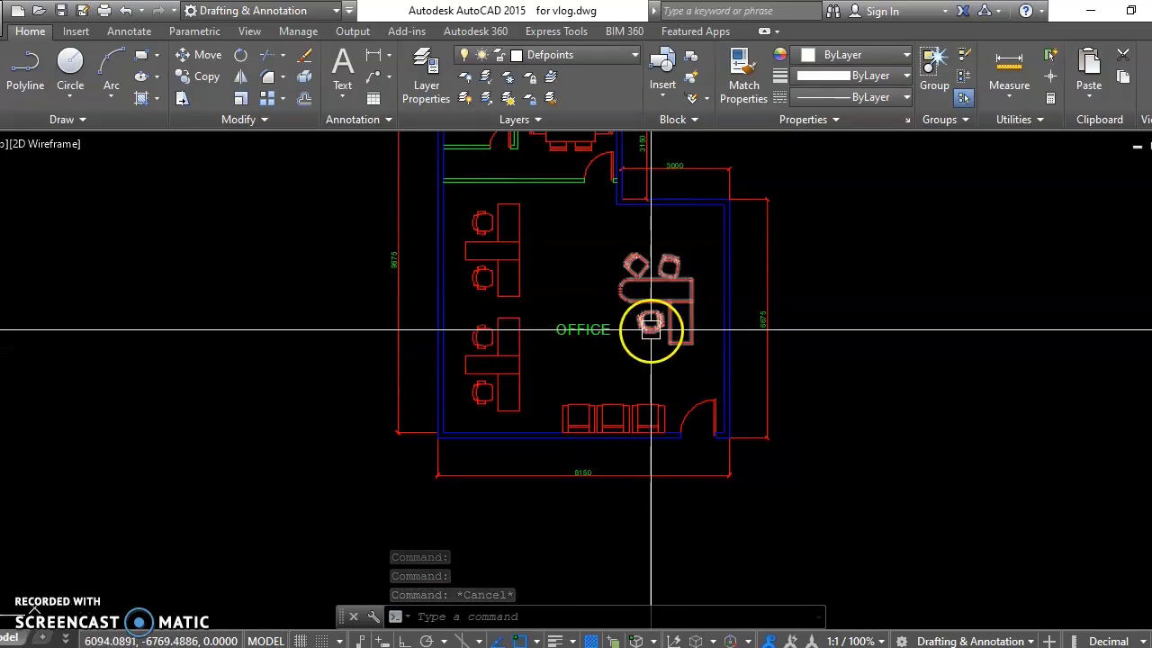
{"action": "middle_click_drag", "start_coordinate": [656, 334], "coordinate": [642, 396]}
{"action": "left_click", "coordinate": [496, 309]}
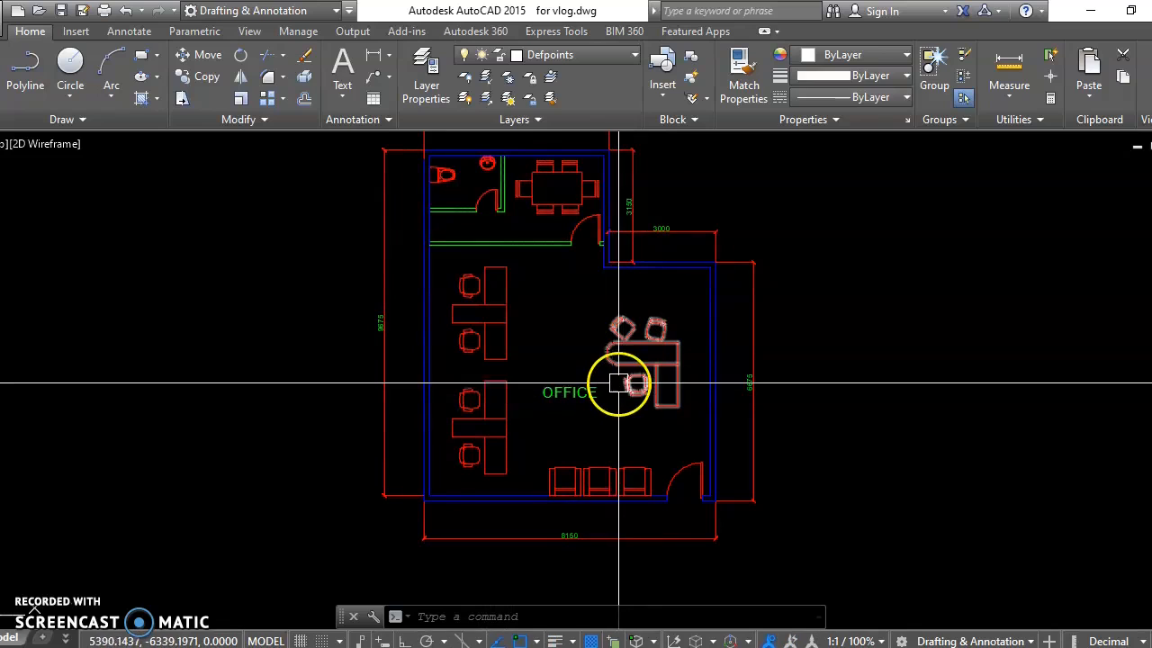
{"action": "type", "text": "la"}
{"action": "key", "text": "Return"}
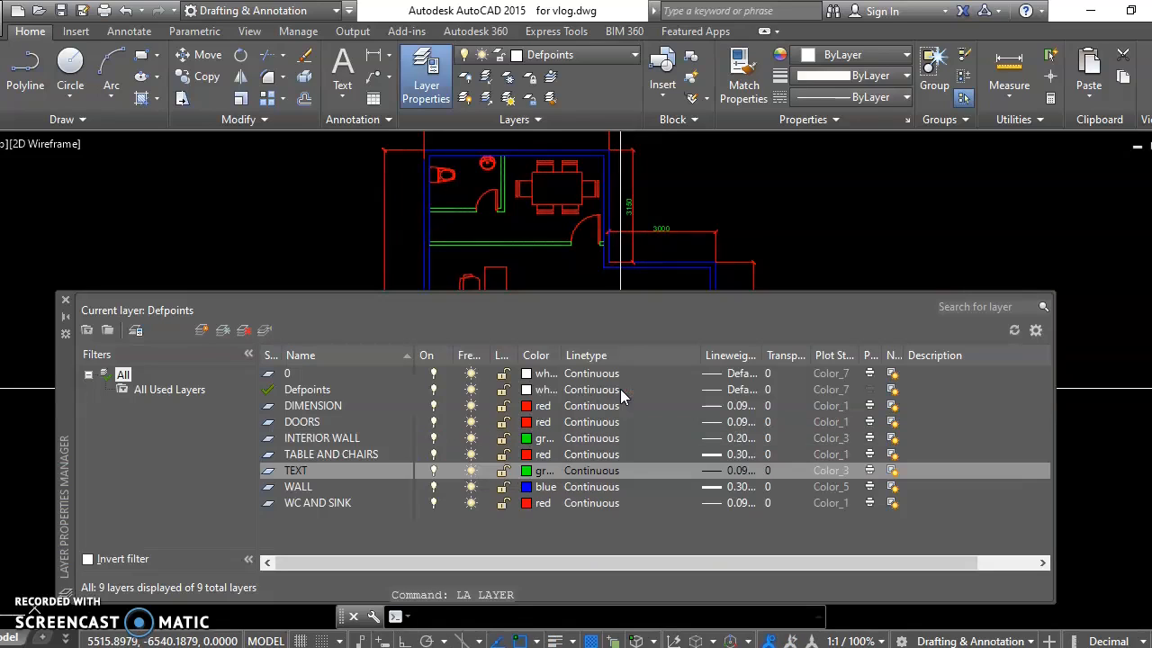
{"action": "left_click", "coordinate": [335, 455]}
{"action": "left_click", "coordinate": [432, 454]}
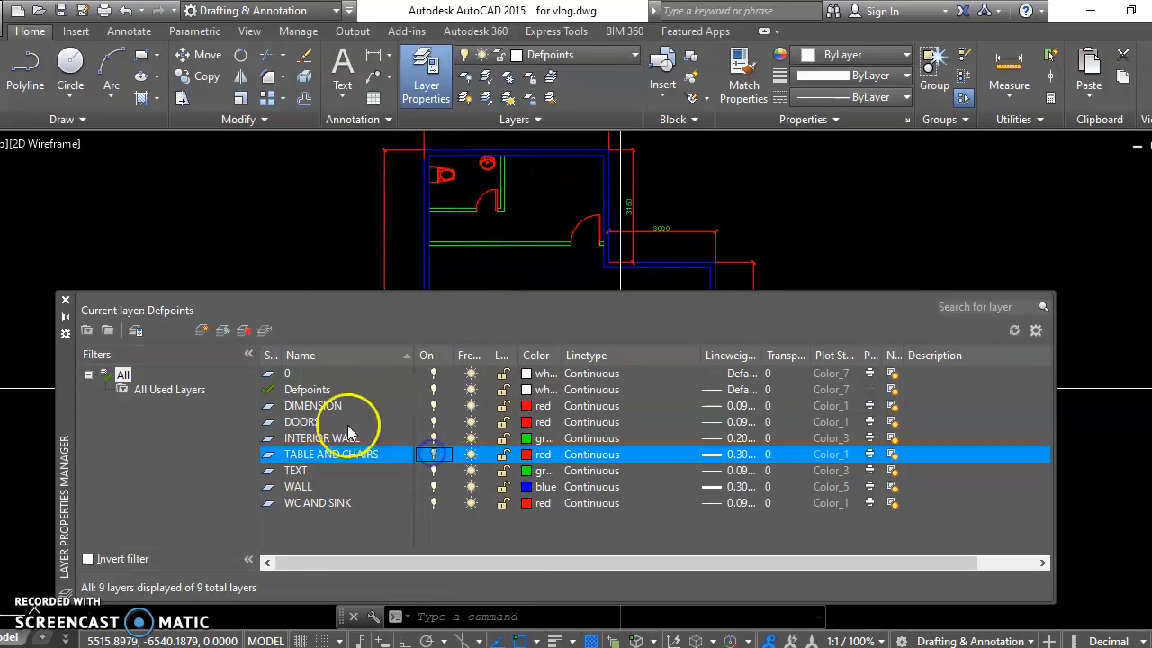
{"action": "left_click", "coordinate": [65, 299]}
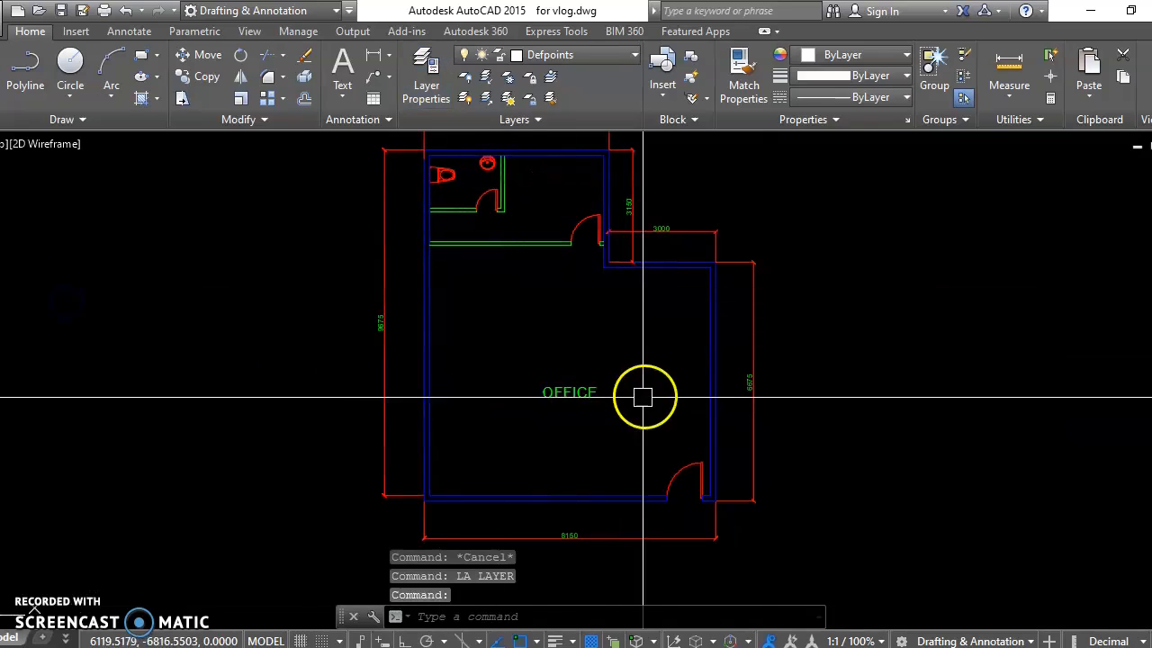
Step: Turn off the DIMENSION layer as well and return to the floor plan
{"action": "scroll", "coordinate": [586, 437], "scroll_direction": "up", "scroll_amount": 3}
{"action": "scroll", "coordinate": [540, 352], "scroll_direction": "down", "scroll_amount": 3}
{"action": "mouse_move", "coordinate": [540, 352]}
{"action": "middle_mouse_down"}
{"action": "mouse_move", "coordinate": [566, 336]}
{"action": "mouse_move", "coordinate": [511, 368]}
{"action": "mouse_move", "coordinate": [509, 382]}
{"action": "mouse_move", "coordinate": [491, 357]}
{"action": "middle_mouse_up"}
{"action": "left_click", "coordinate": [582, 276]}
{"action": "type", "text": "la"}
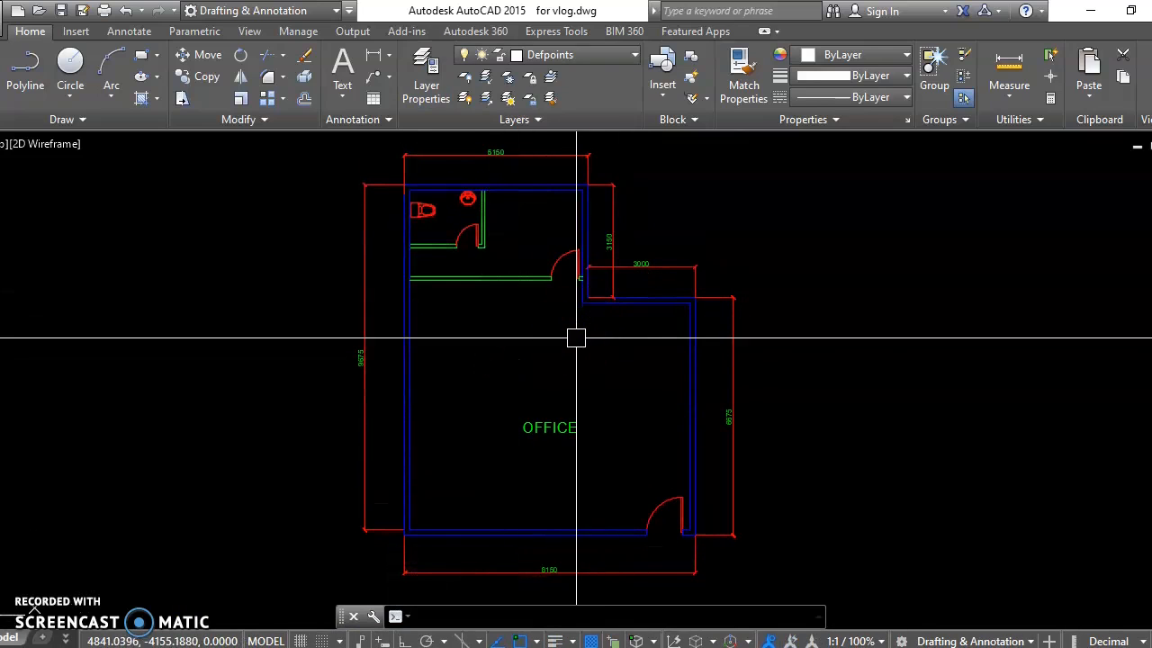
{"action": "key", "text": "Return"}
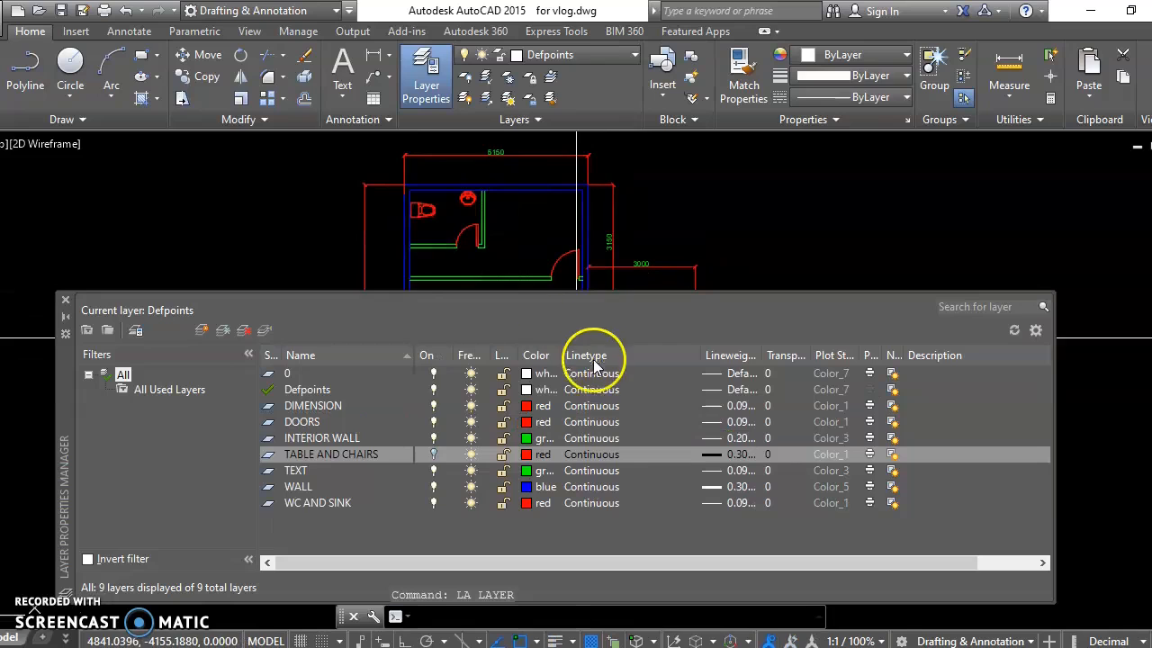
{"action": "left_click", "coordinate": [433, 406]}
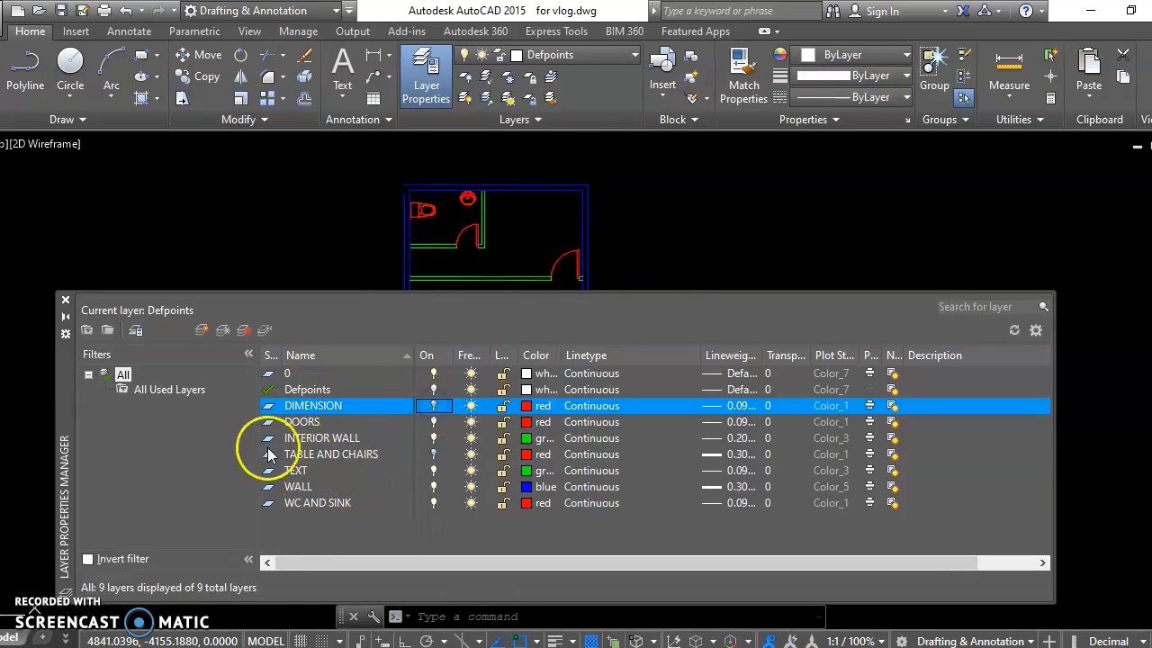
{"action": "left_click", "coordinate": [64, 301]}
{"action": "middle_click_drag", "start_coordinate": [466, 379], "coordinate": [458, 321]}
{"action": "middle_click_drag", "start_coordinate": [510, 350], "coordinate": [501, 388]}
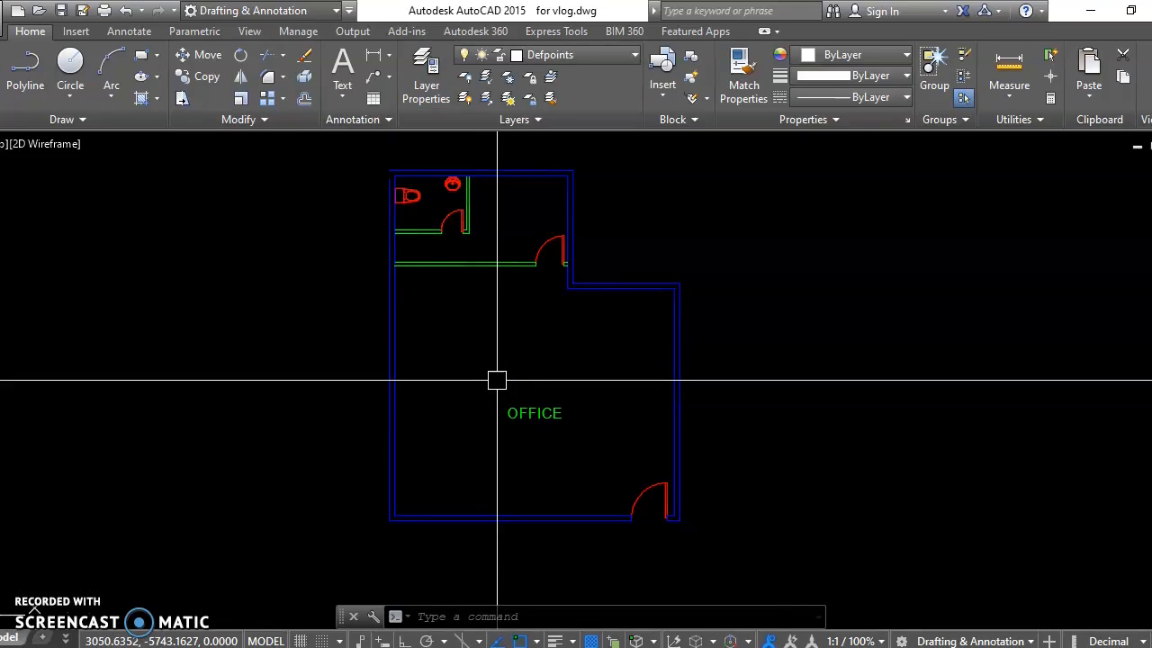
{"action": "left_click_drag", "start_coordinate": [496, 381], "coordinate": [512, 362]}
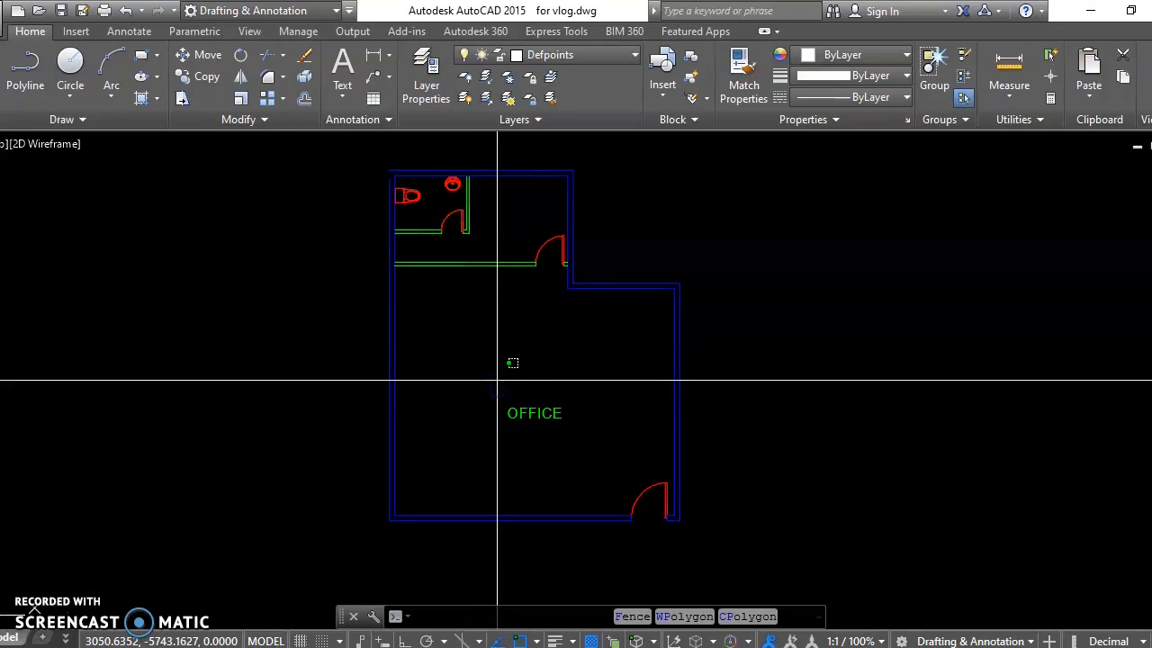
{"action": "type", "text": "LA"}
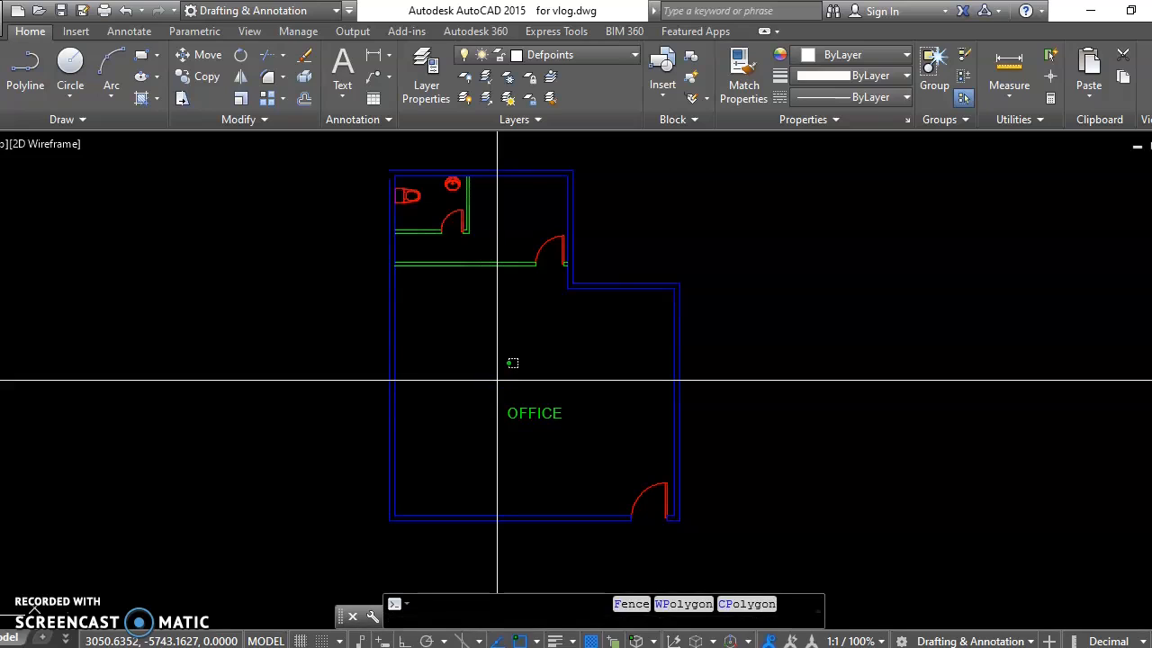
{"action": "key", "text": "Return"}
{"action": "key", "text": "Escape"}
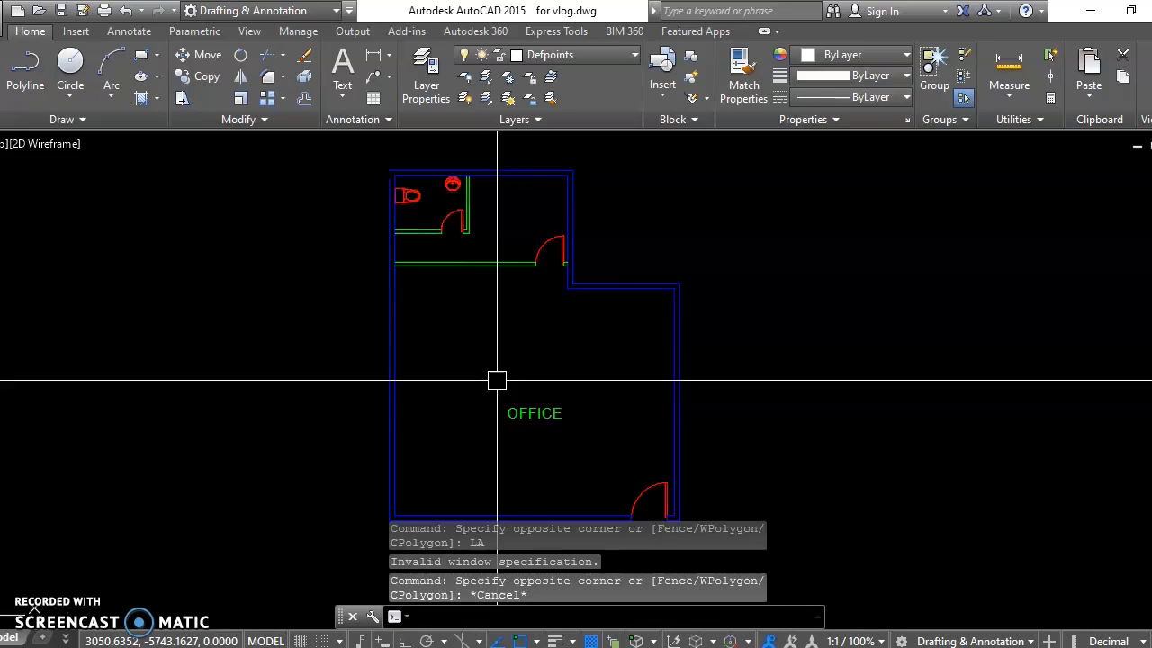
Step: Turn the DIMENSION and TABLE AND CHAIRS layers back on and close the layer manager
{"action": "type", "text": "LA"}
{"action": "key", "text": "Return"}
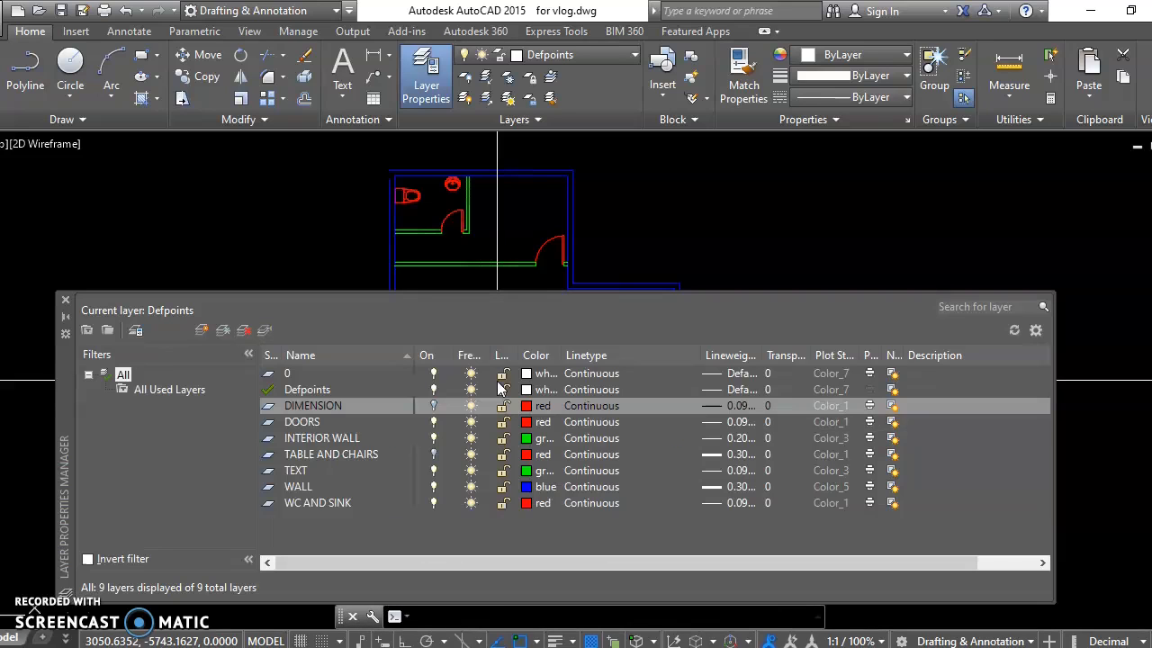
{"action": "left_click", "coordinate": [433, 406]}
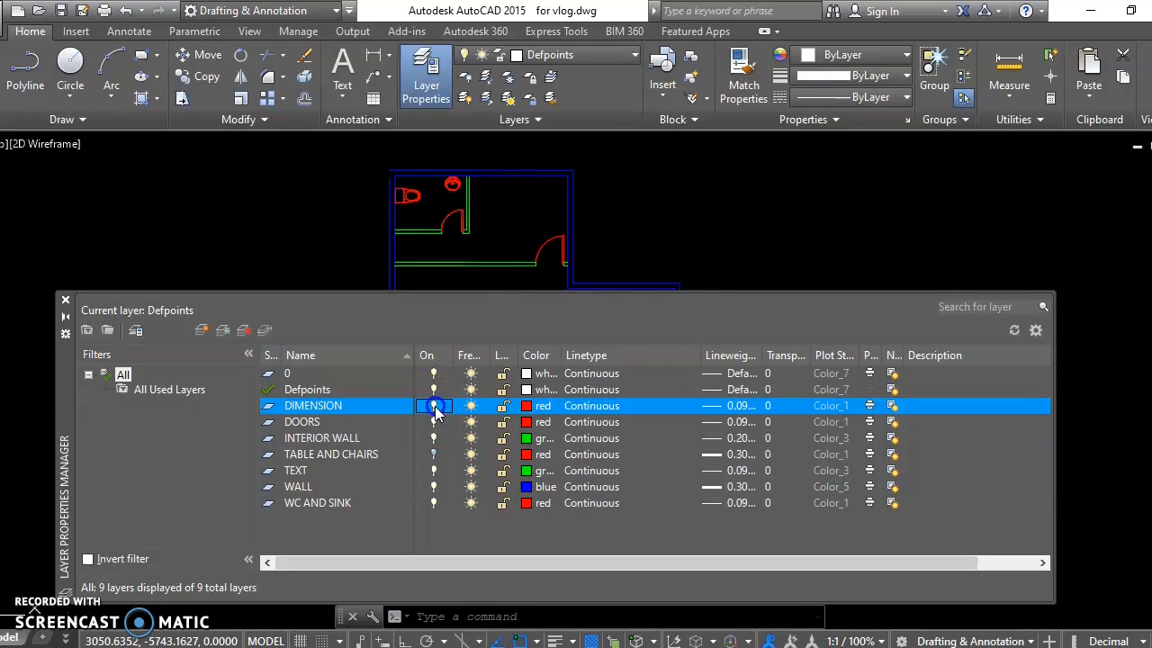
{"action": "left_click", "coordinate": [433, 454]}
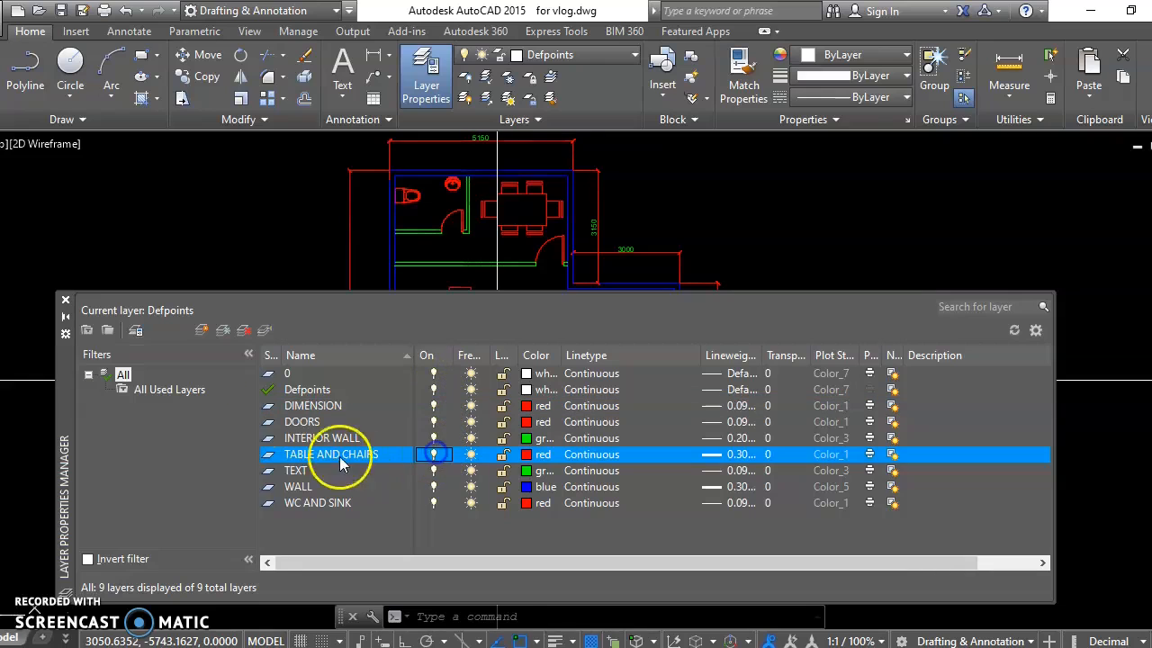
{"action": "left_click", "coordinate": [65, 299]}
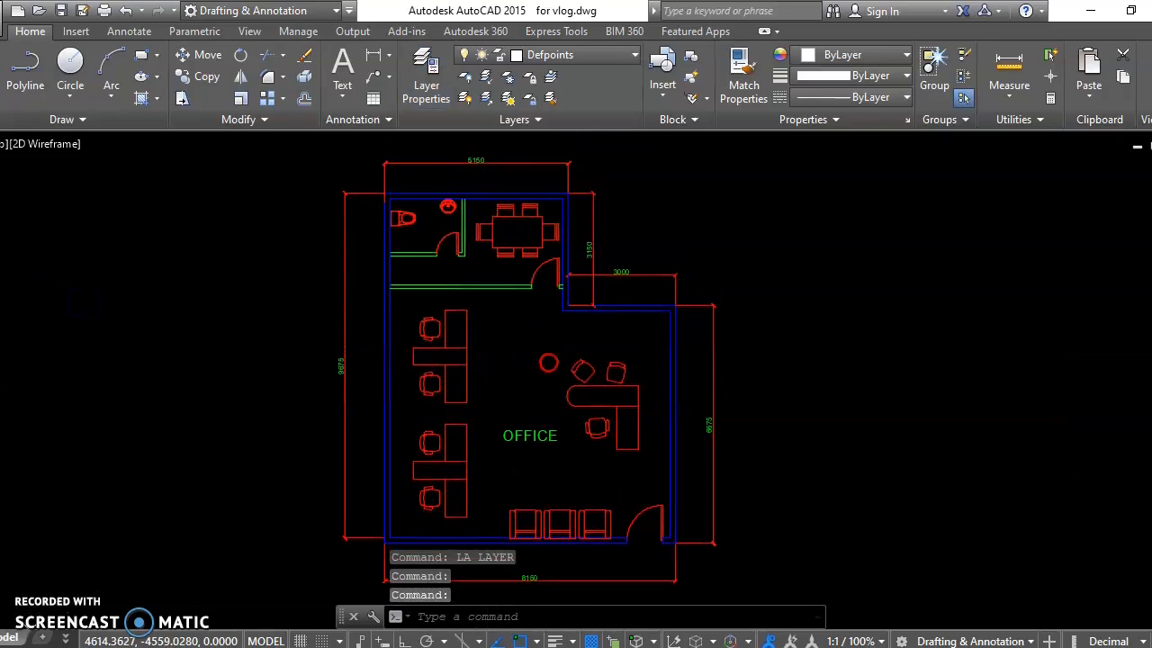
{"action": "middle_click_drag", "start_coordinate": [533, 325], "coordinate": [533, 337]}
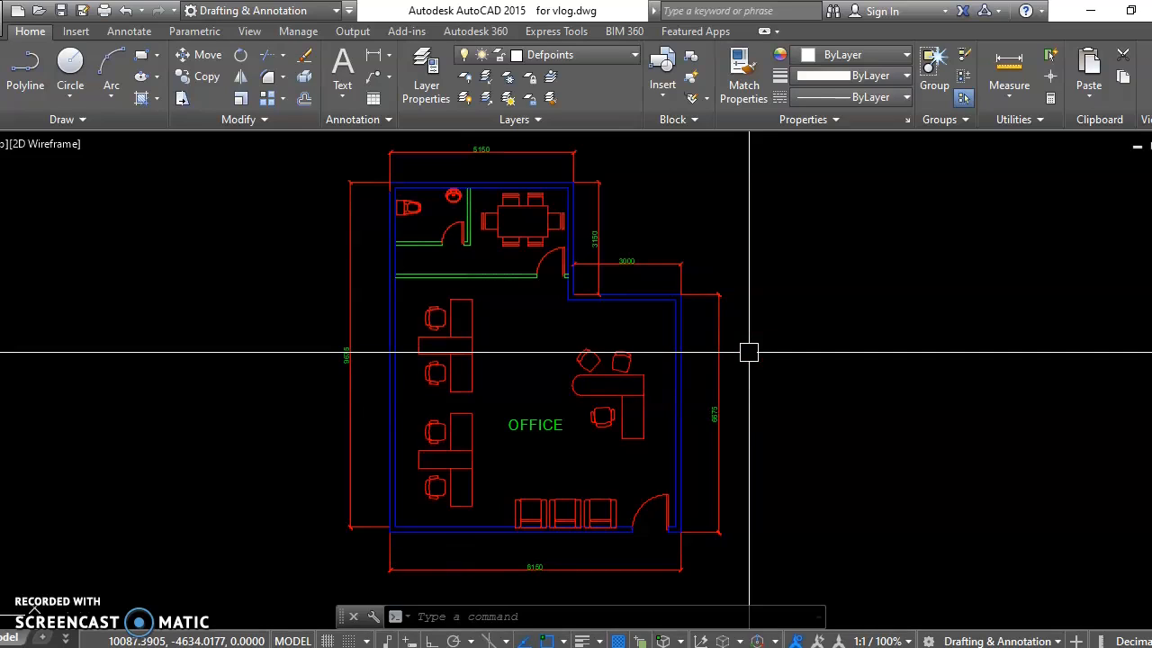
{"action": "left_click", "coordinate": [720, 344]}
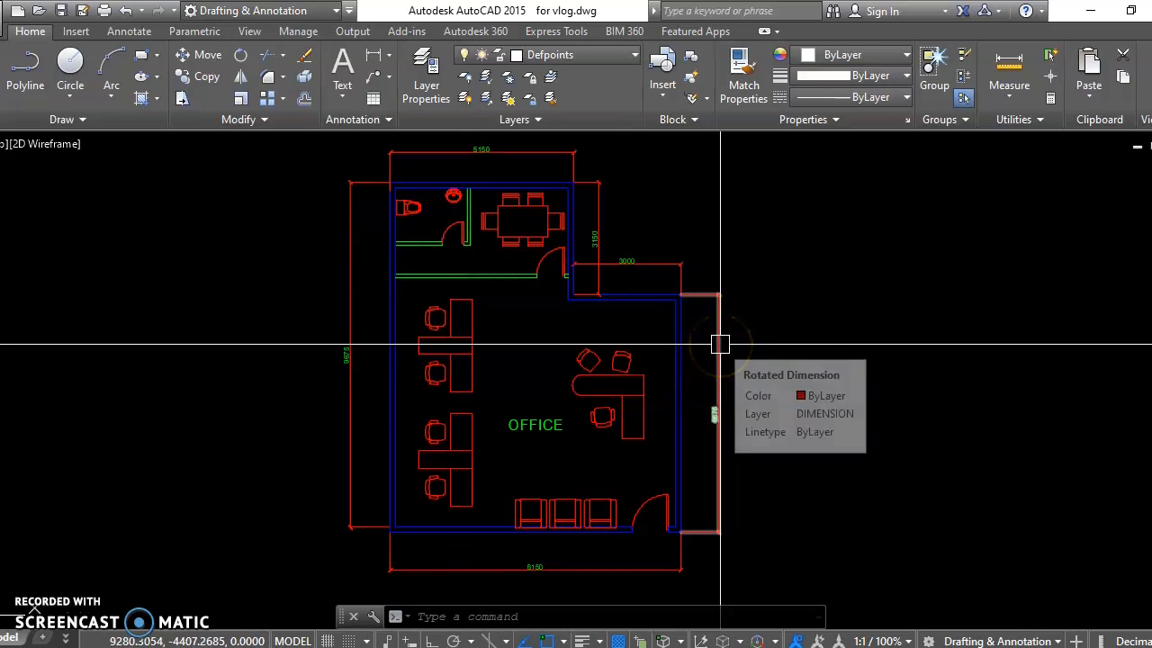
{"action": "middle_click_drag", "start_coordinate": [785, 445], "coordinate": [784, 442]}
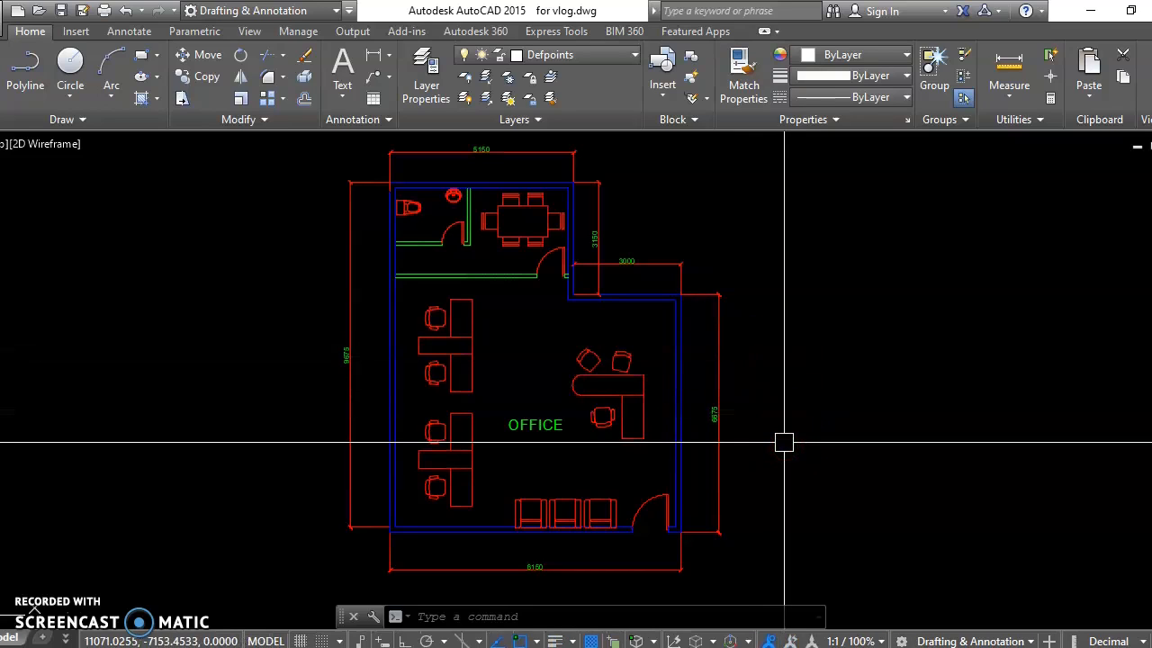